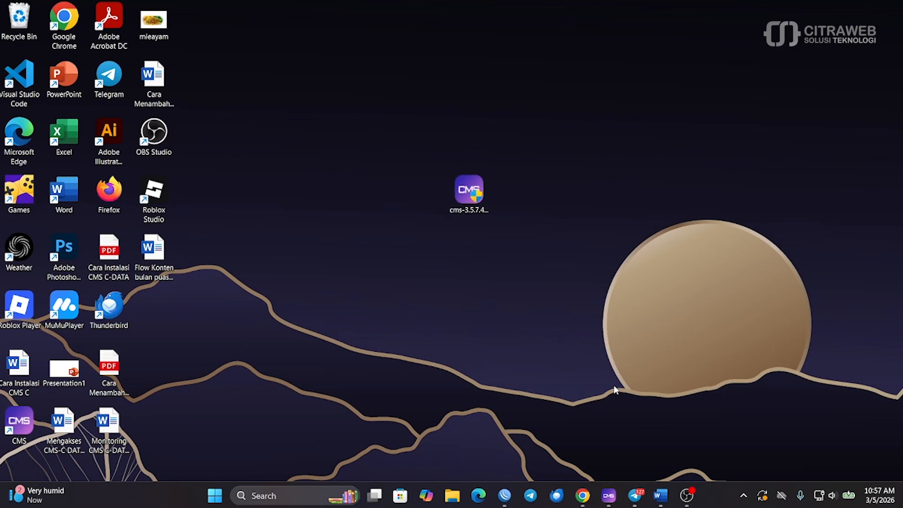
Confirm the CMS server's Host setting reads 172.16.99.254, then bring up WinBox's address list
left_click(609, 496)
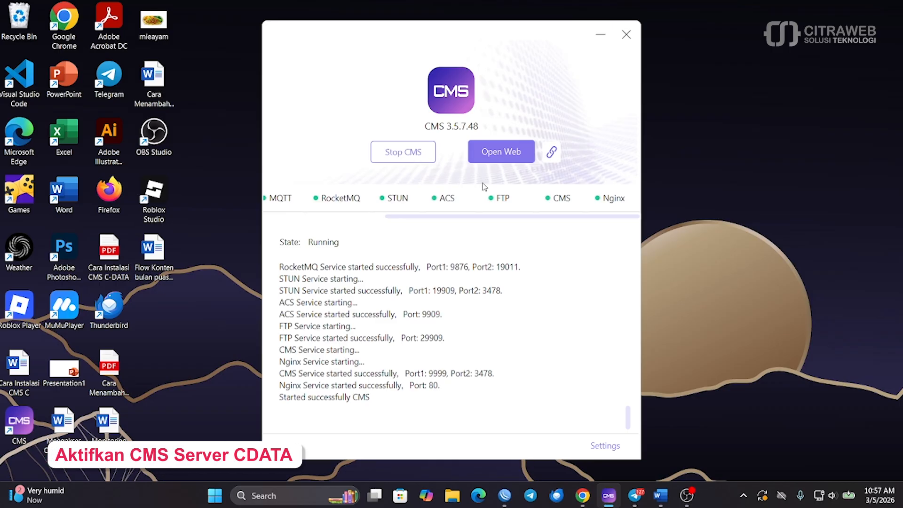
left_click(606, 448)
left_click(560, 369)
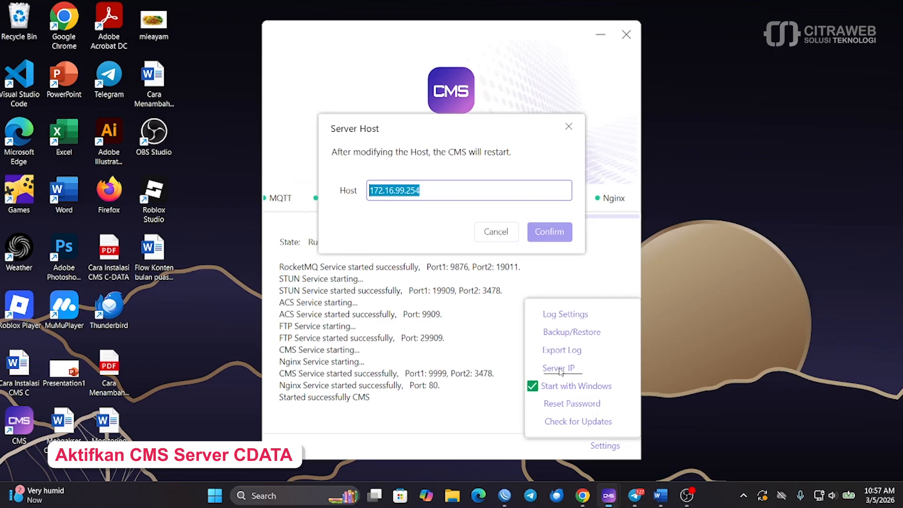
left_click(442, 190)
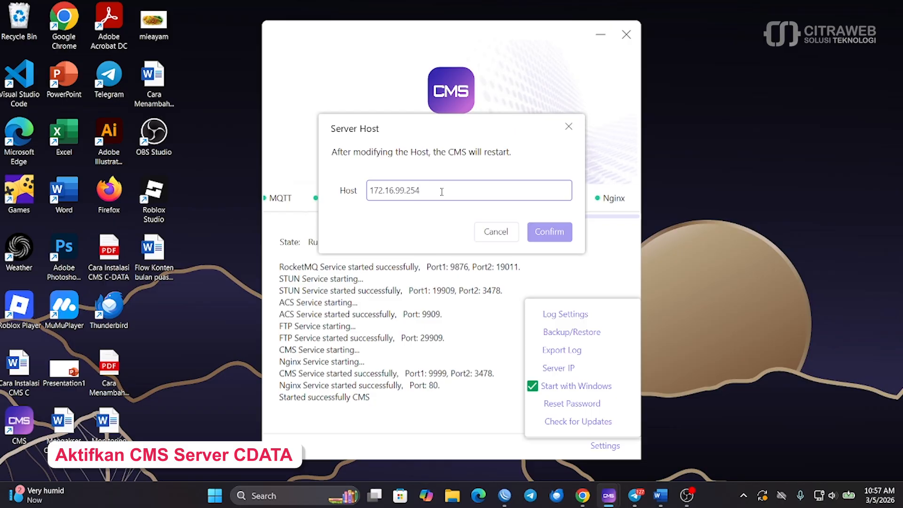
left_click_drag(442, 190, 366, 193)
left_click(435, 189)
left_click(505, 495)
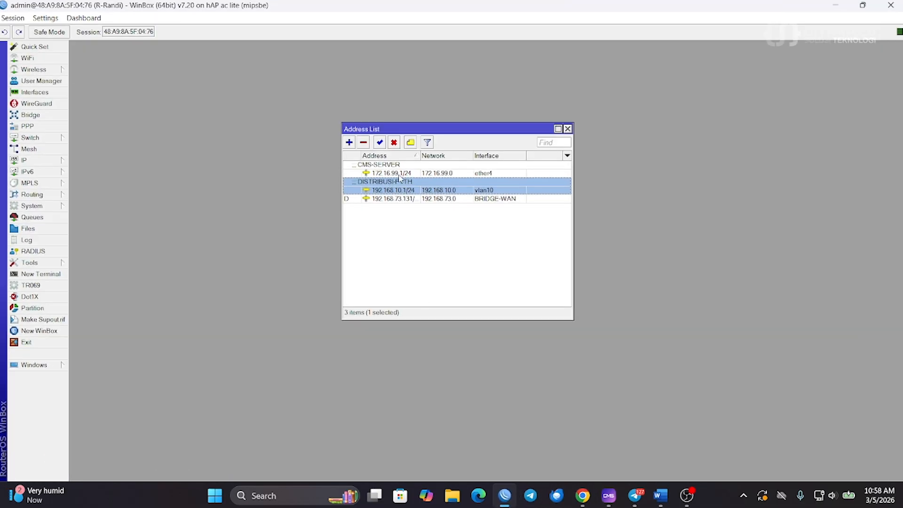
Check WinBox's CMS-SERVER address 172.16.99.1/24, then minimise WinBox to return to CMS
left_click(398, 174)
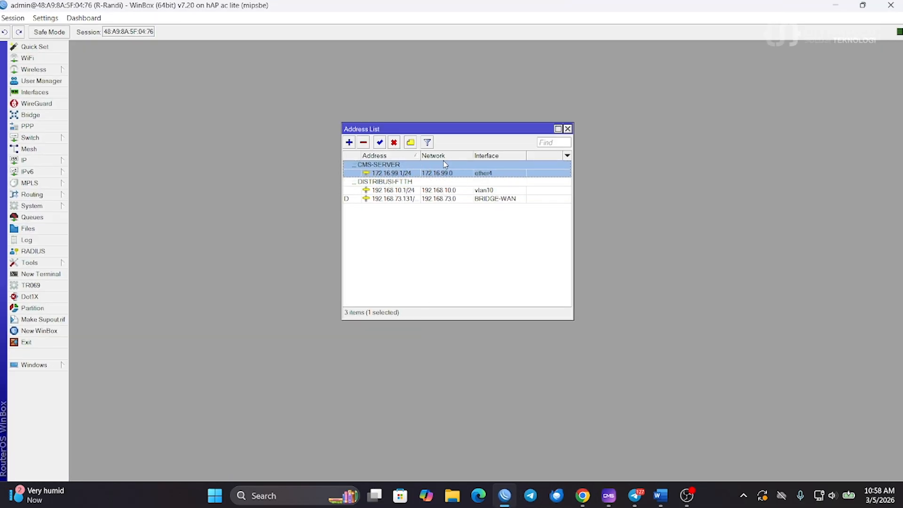
left_click(833, 7)
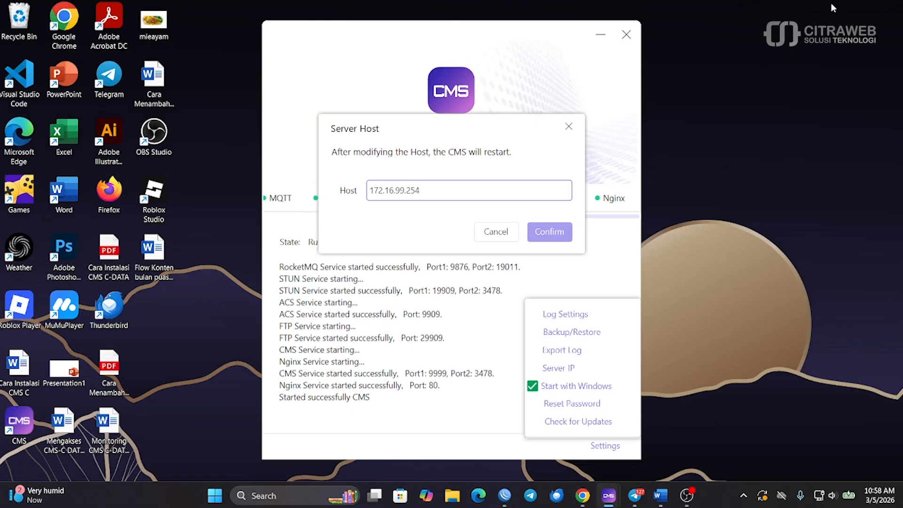
Close the Server Host dialog, copy the CMS web URL, and return to Chrome
left_click(569, 128)
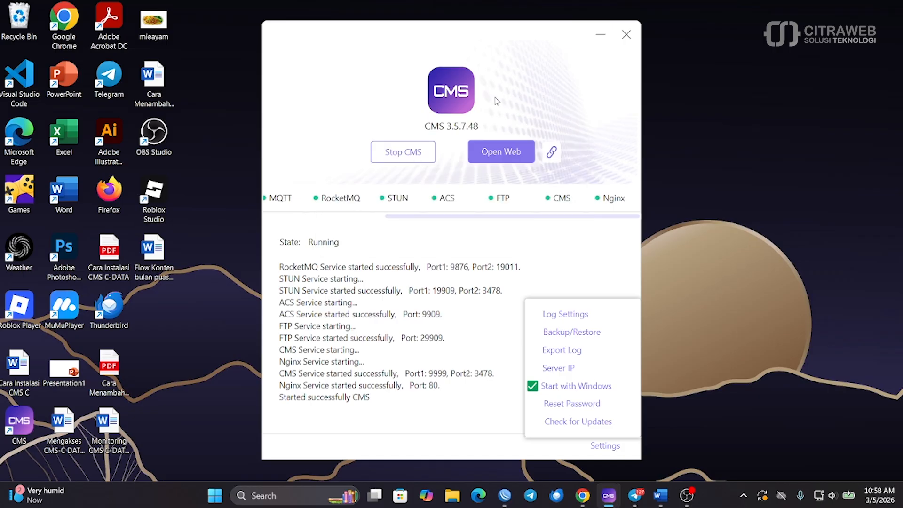
left_click(556, 157)
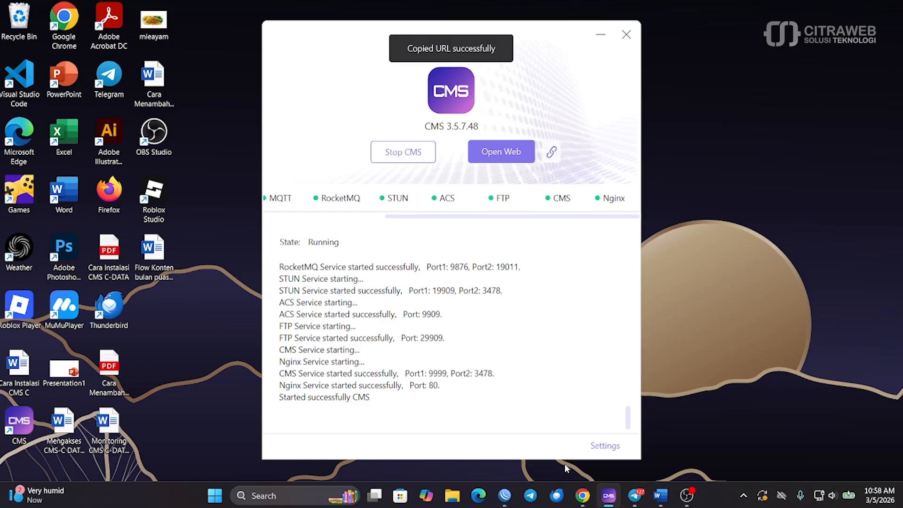
left_click(582, 495)
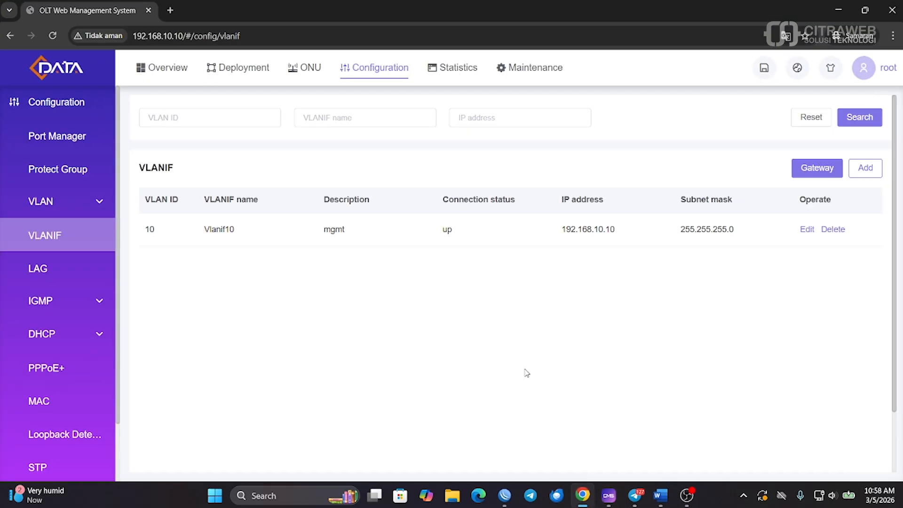
Load the copied CMS URL in a new incognito tab and close the OLT management tab
left_click(170, 10)
left_click(160, 31)
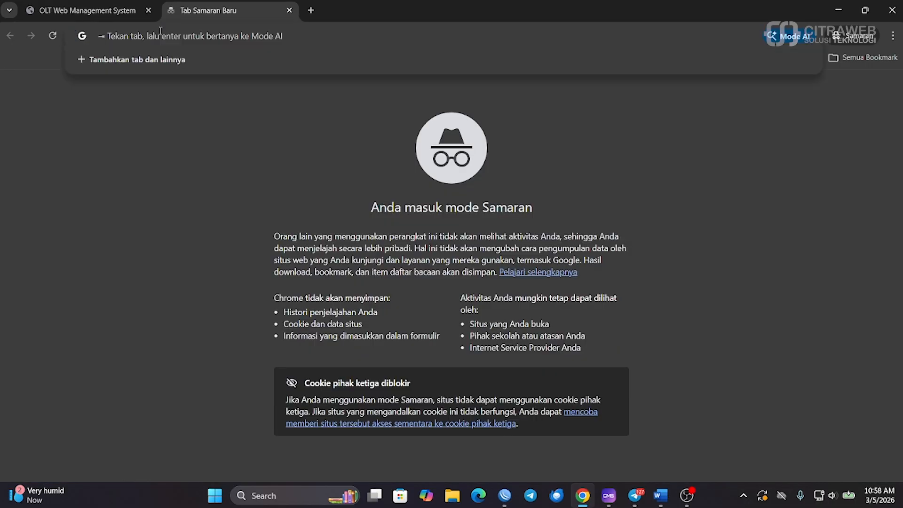
key("ctrl+v")
key("Return")
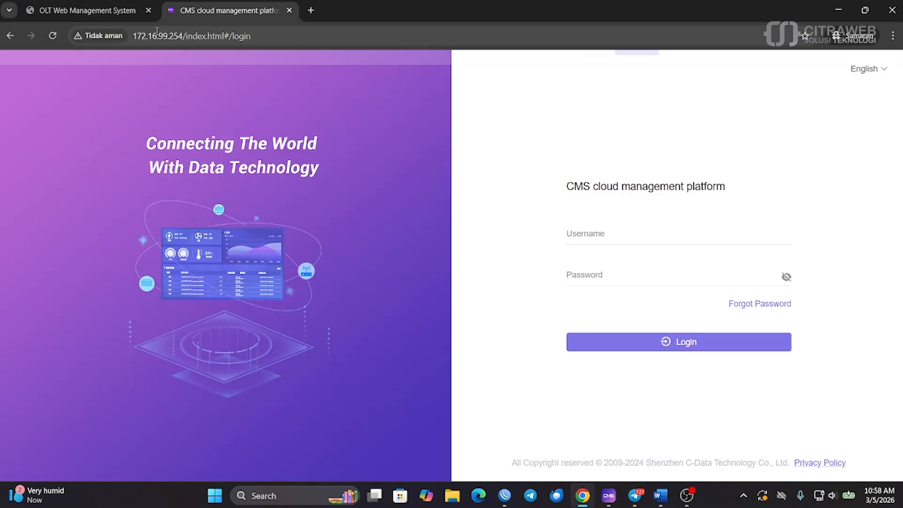
left_click(148, 11)
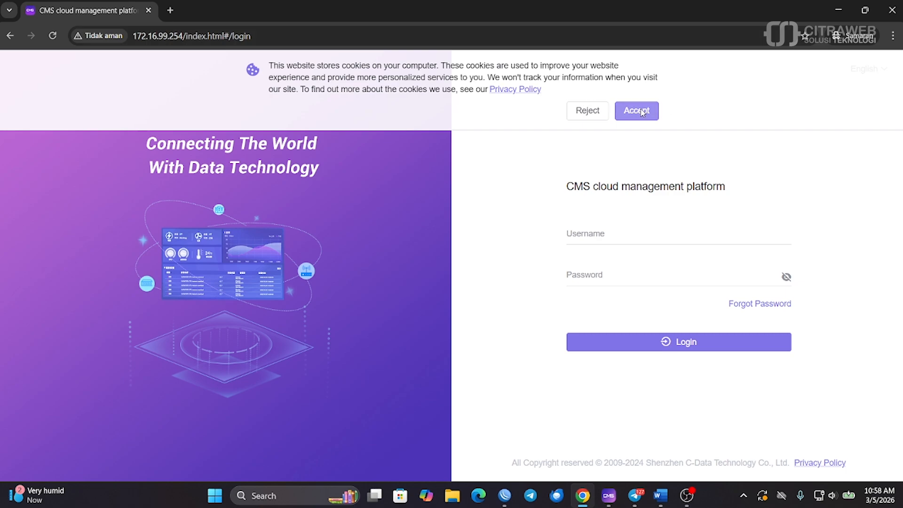
Accept the cookie notice and log in with the CMS username and password
left_click(636, 111)
left_click(602, 234)
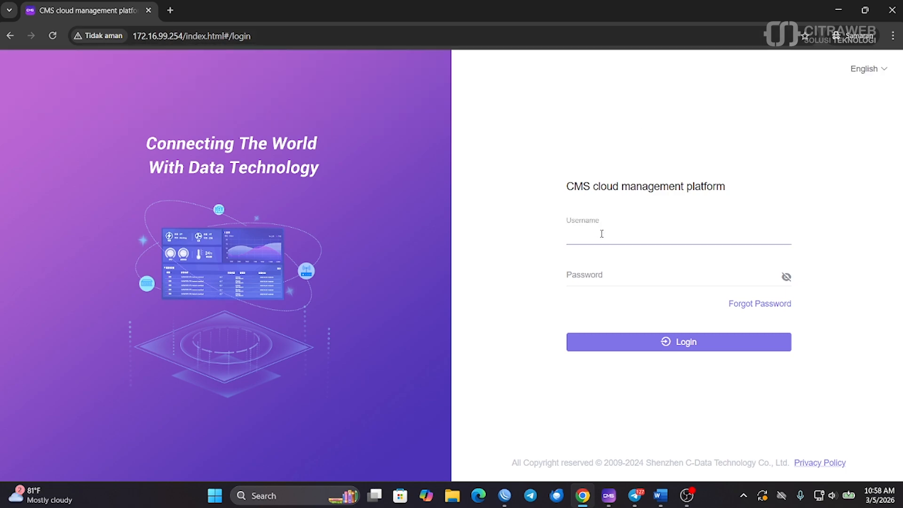
type("root")
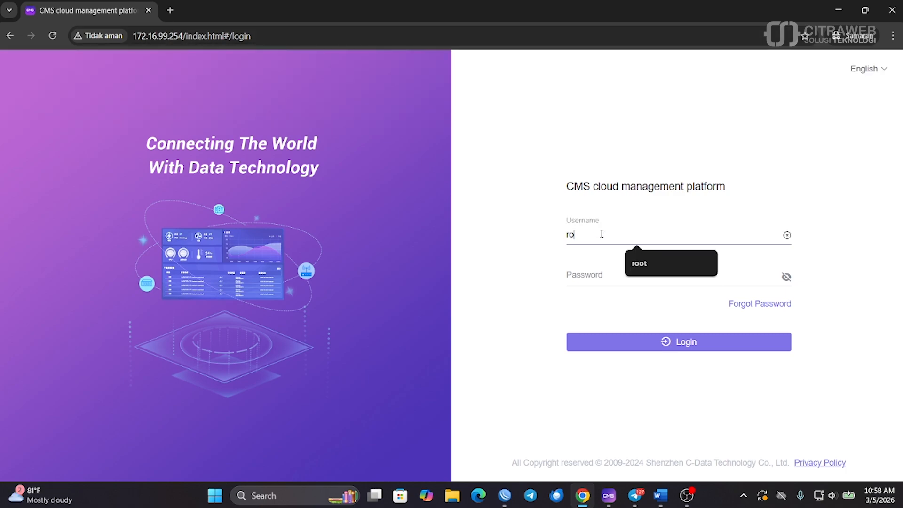
left_click(596, 270)
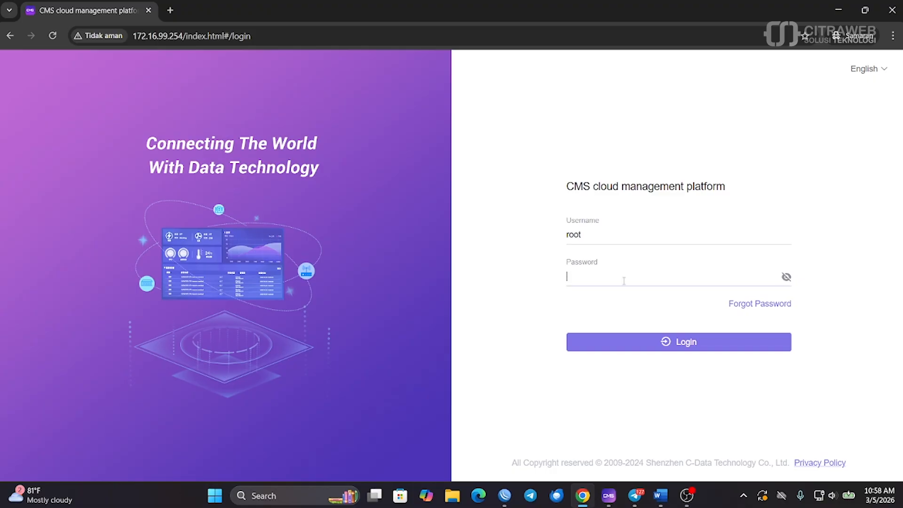
type("adm")
key("Return")
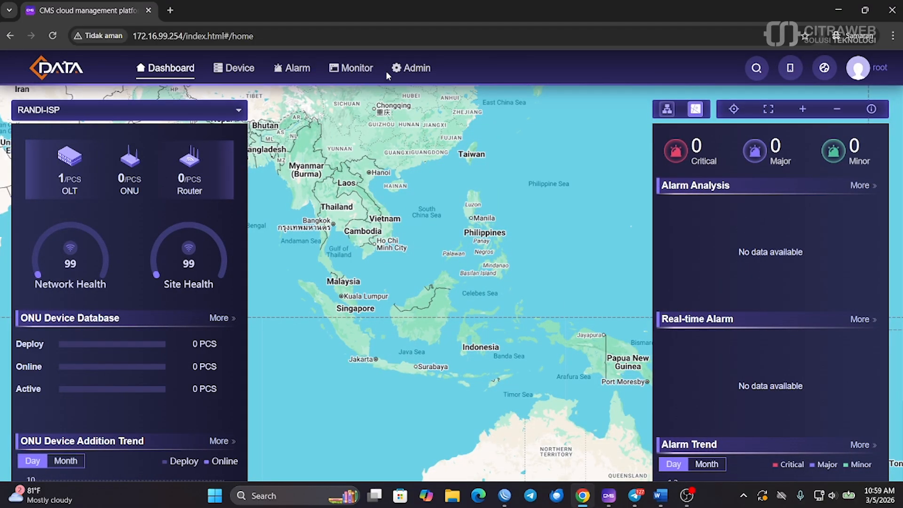
left_click(411, 68)
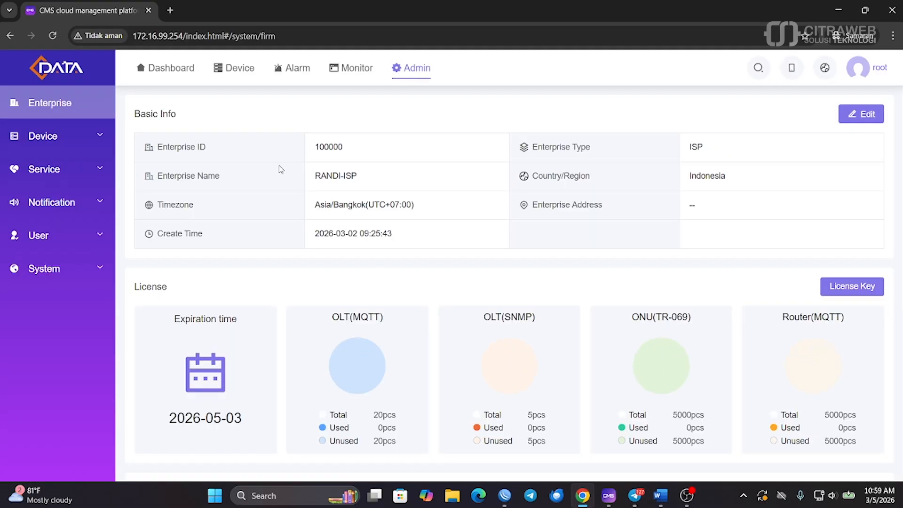
scroll(293, 249, "down", 1)
scroll(294, 248, "down", 5)
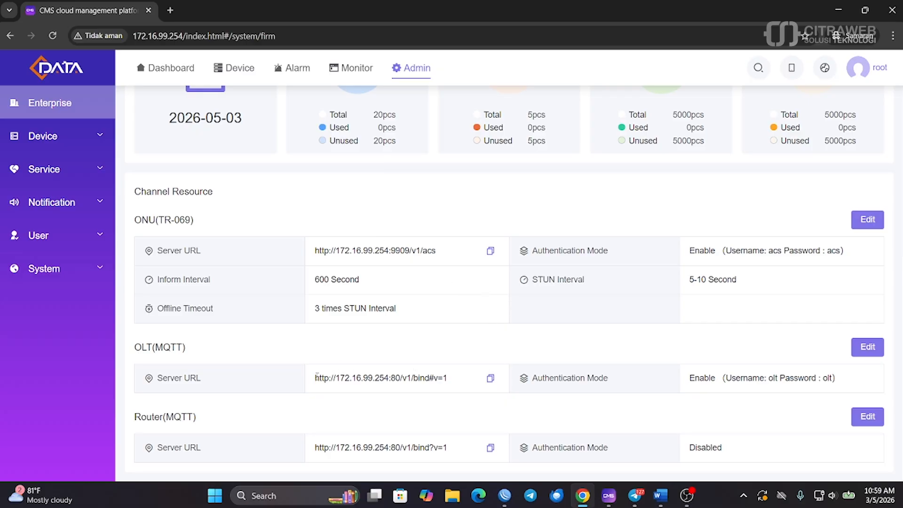
left_click_drag(311, 379, 458, 381)
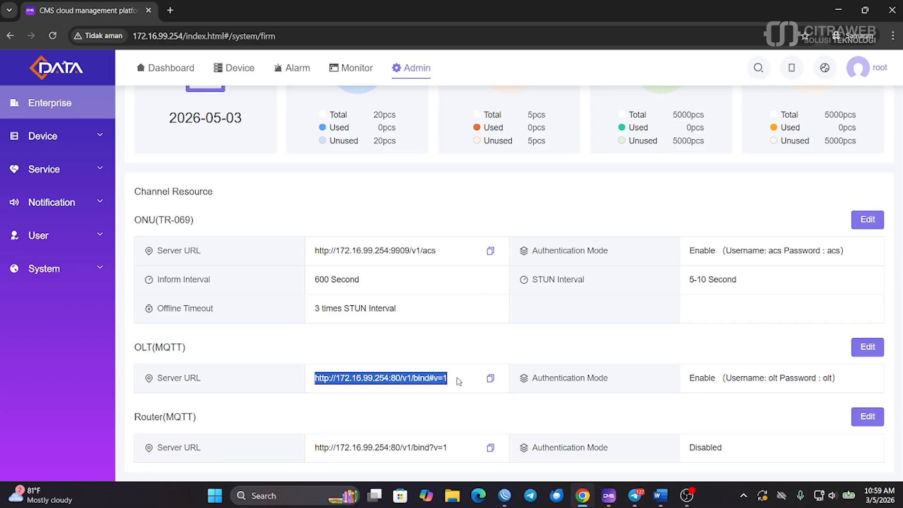
left_click(494, 372)
left_click(489, 380)
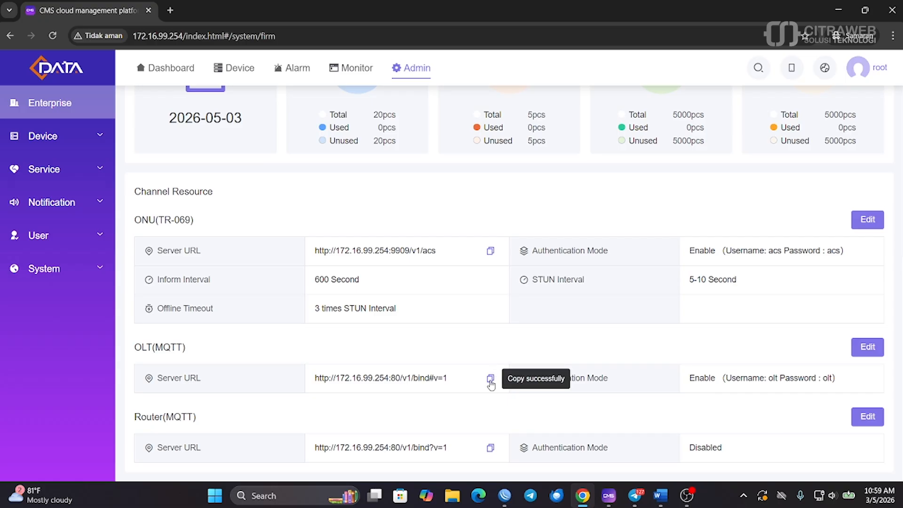
Review the OLT(MQTT) authentication username and password, closing the Edit dialog unchanged
left_click(867, 348)
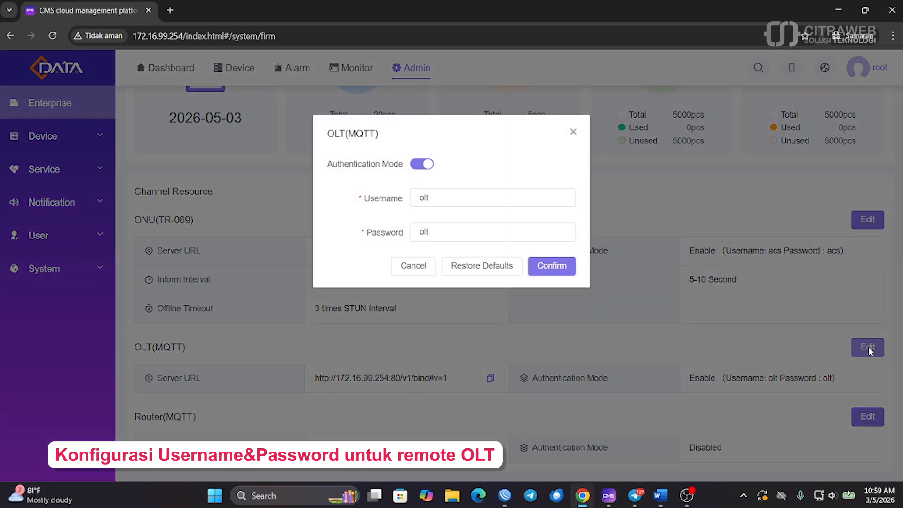
double_click(450, 198)
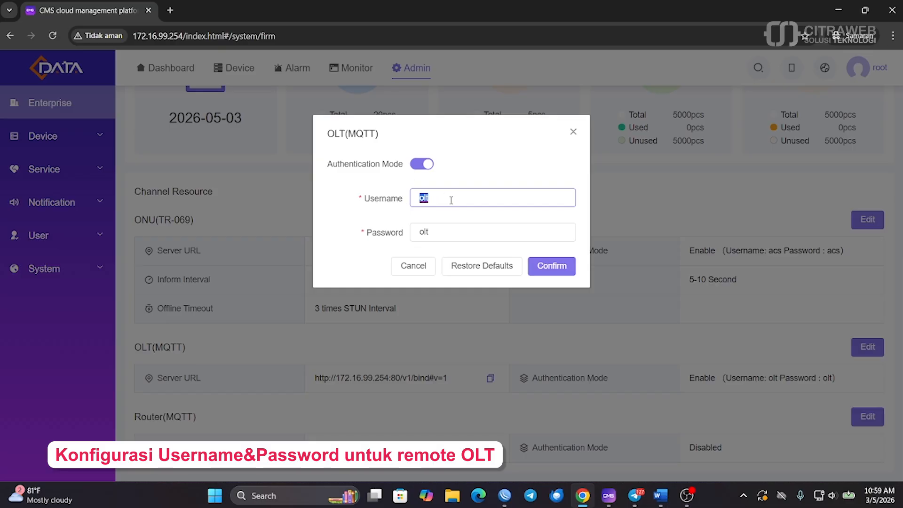
left_click(446, 197)
double_click(444, 232)
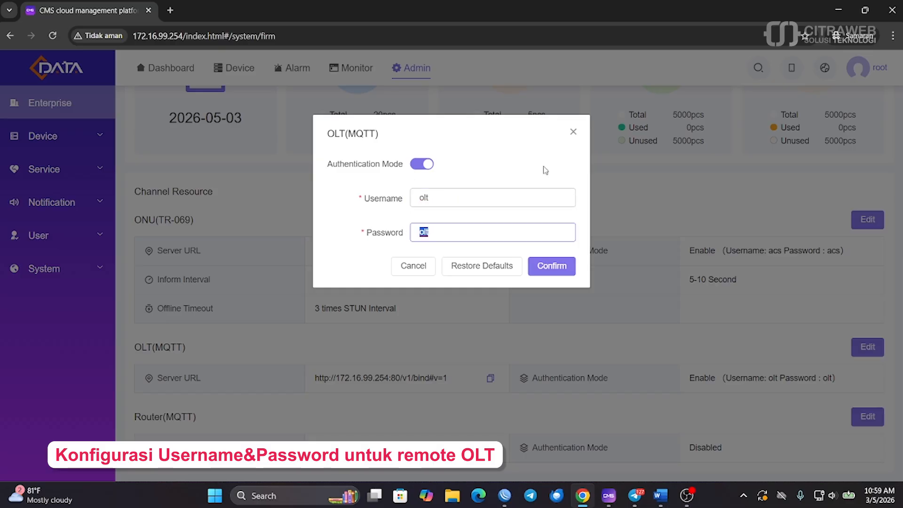
left_click(573, 132)
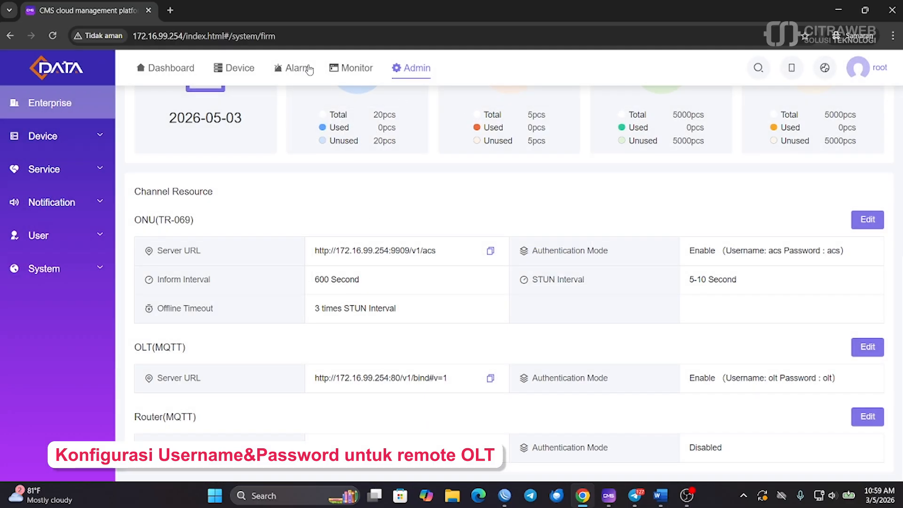
Open the OLT web management at 192.168.10.10 in a new private tab
left_click(170, 10)
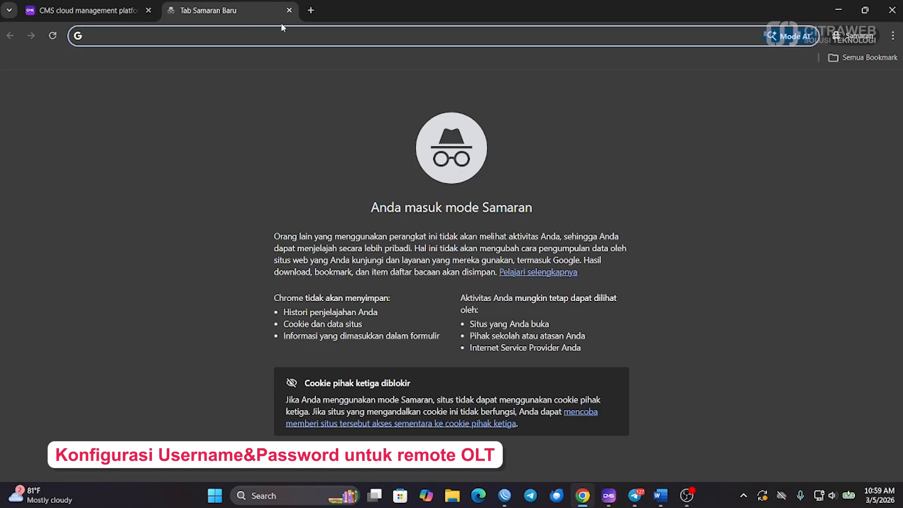
type("192.168")
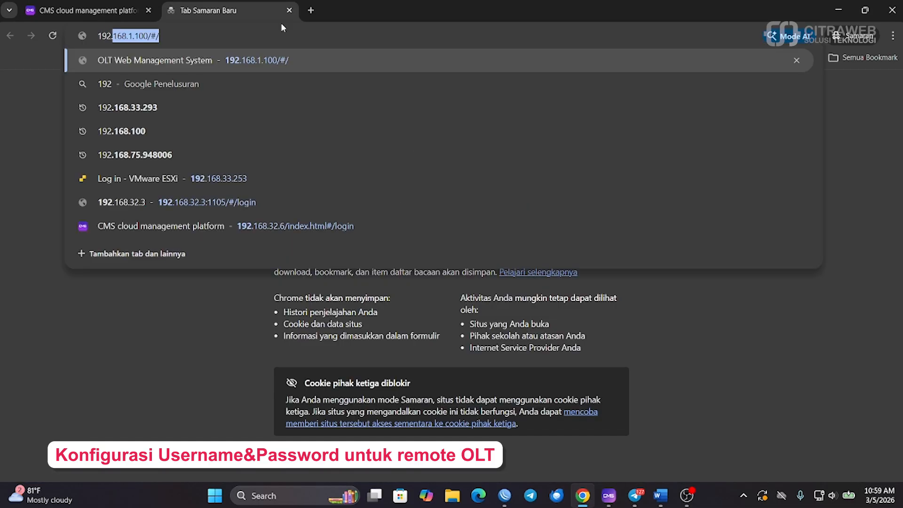
type(".10.10")
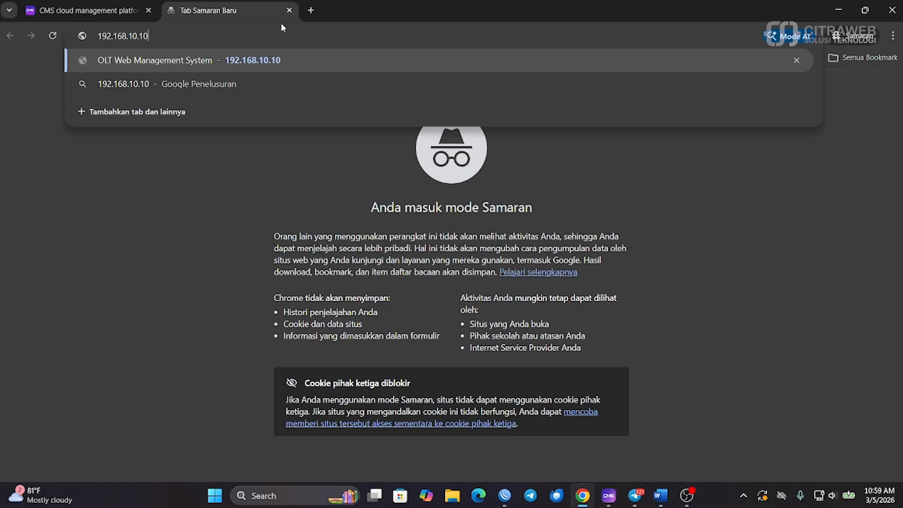
key("Return")
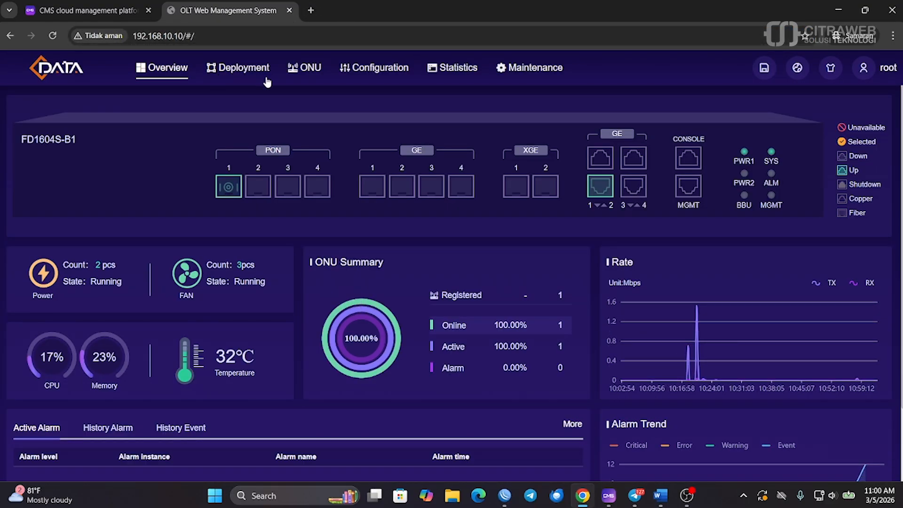
Go to Maintenance > Access Settings > Access Manager and scroll to Remote Access Settings
left_click(516, 72)
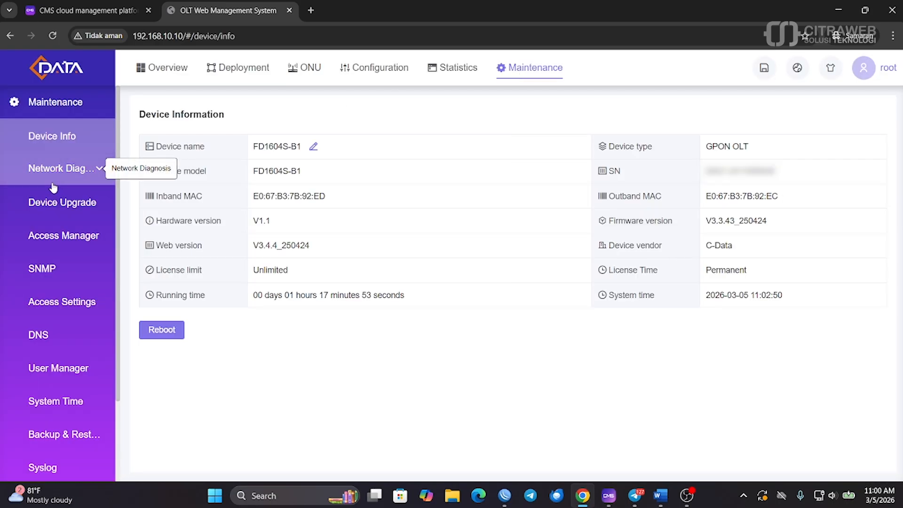
scroll(90, 169, "down", 3)
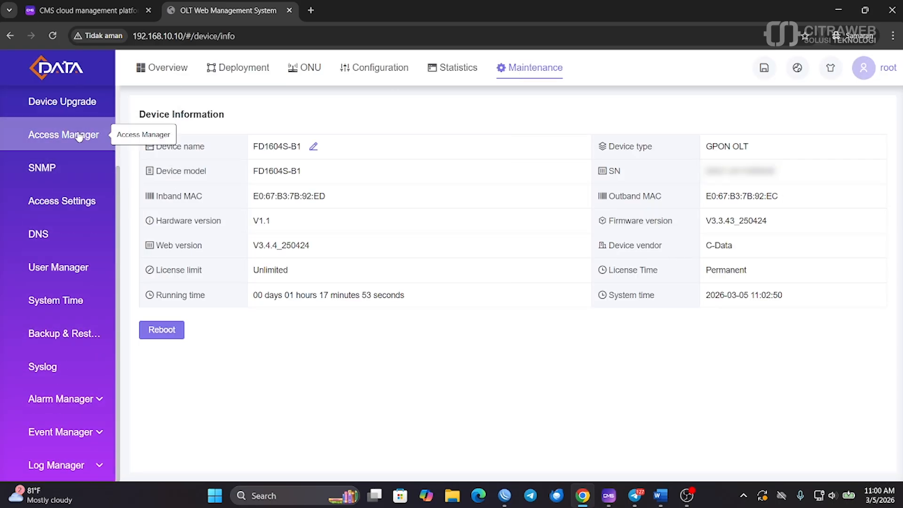
left_click(71, 201)
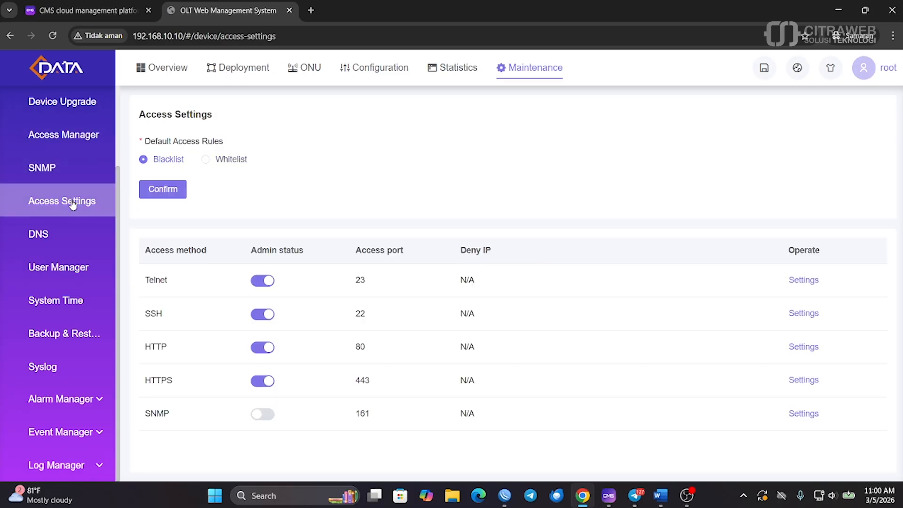
left_click(81, 137)
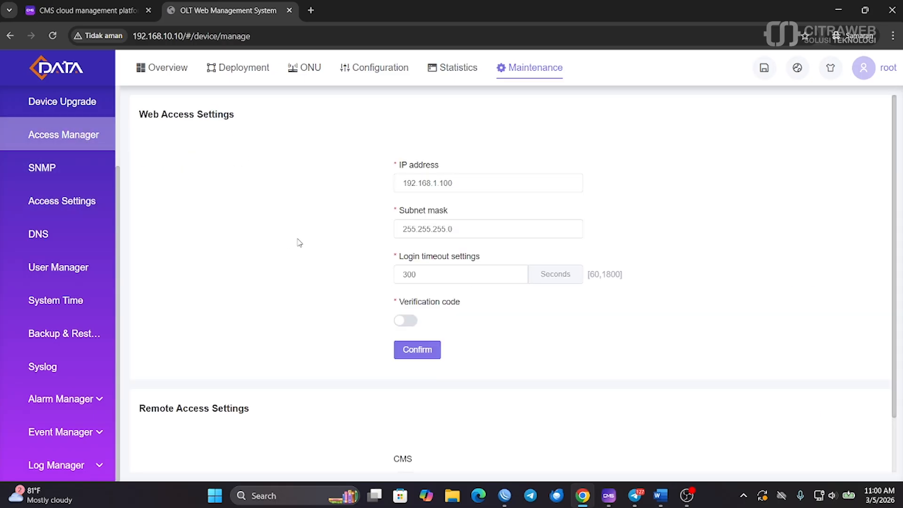
scroll(344, 239, "down", 1)
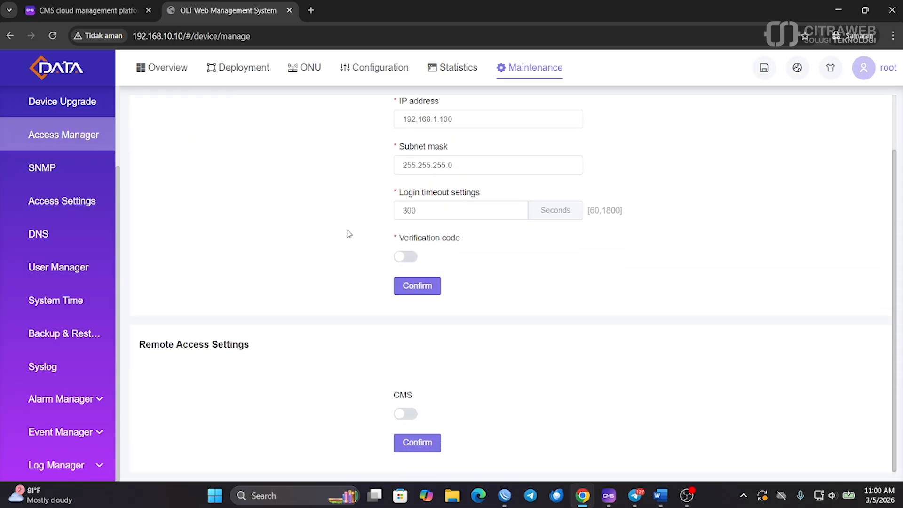
left_click(411, 422)
scroll(429, 405, "down", 2)
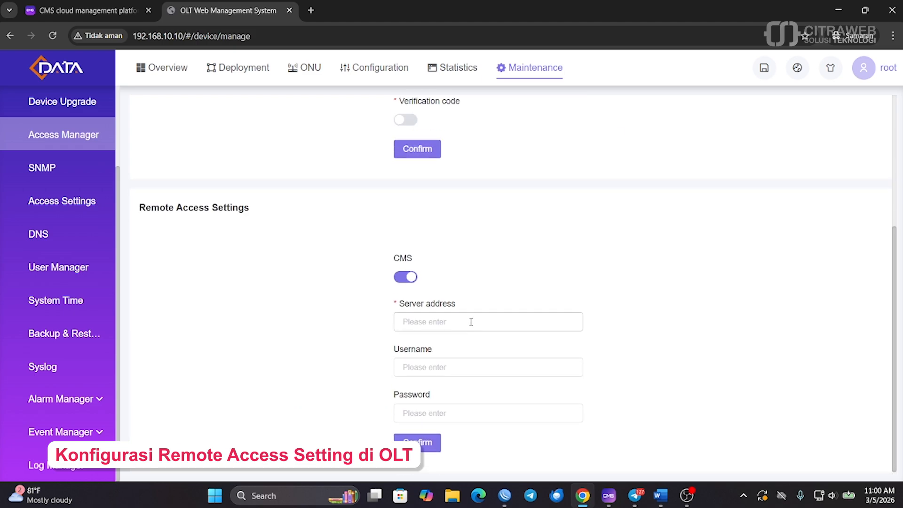
left_click(425, 321)
type("http://172.16.99.254:80/v1/bind#v=1")
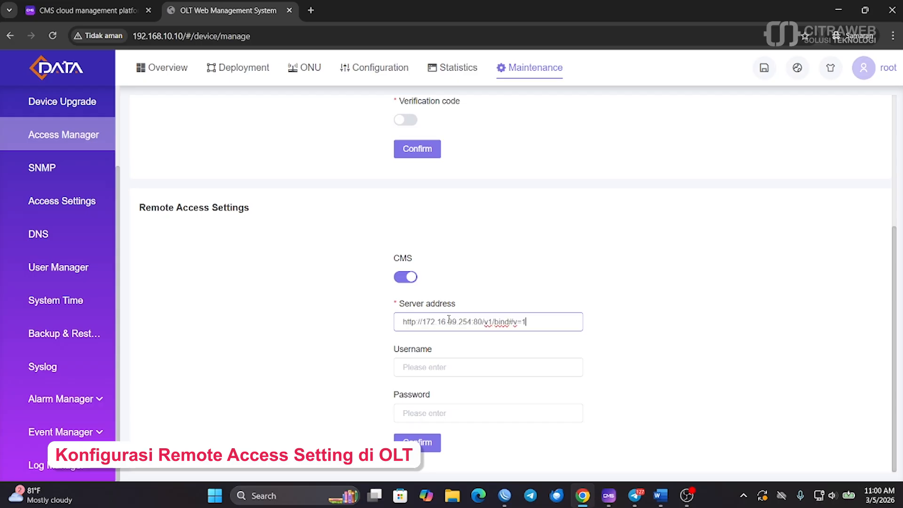
Enter the CMS username and password, confirm, and verify the connection status shows Normal
left_click(434, 366)
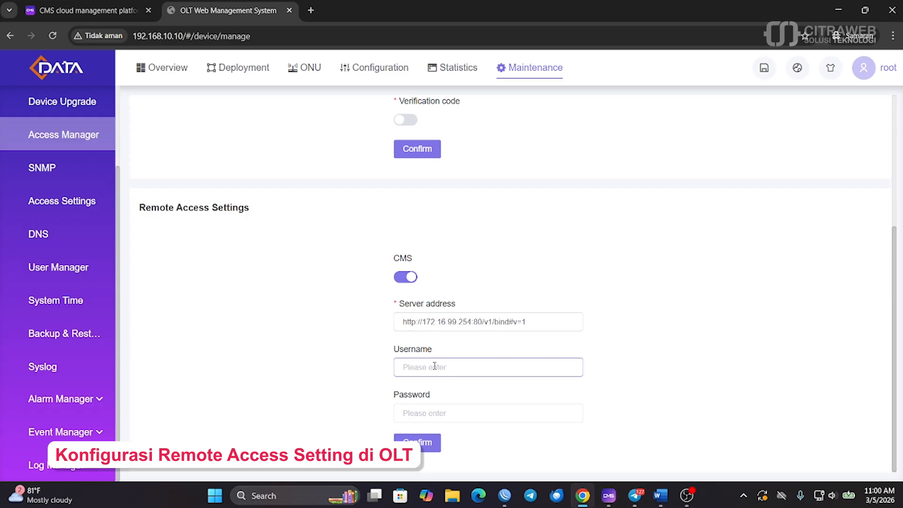
type("d")
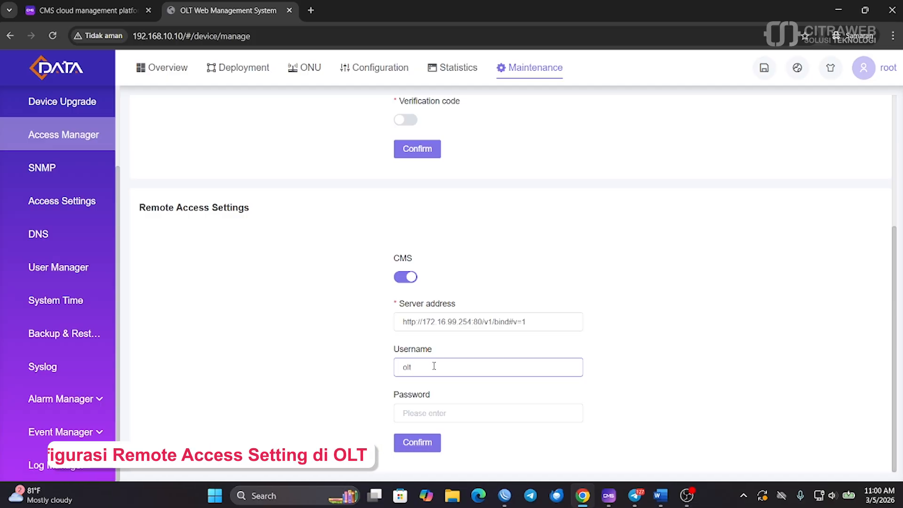
left_click(427, 414)
type("o")
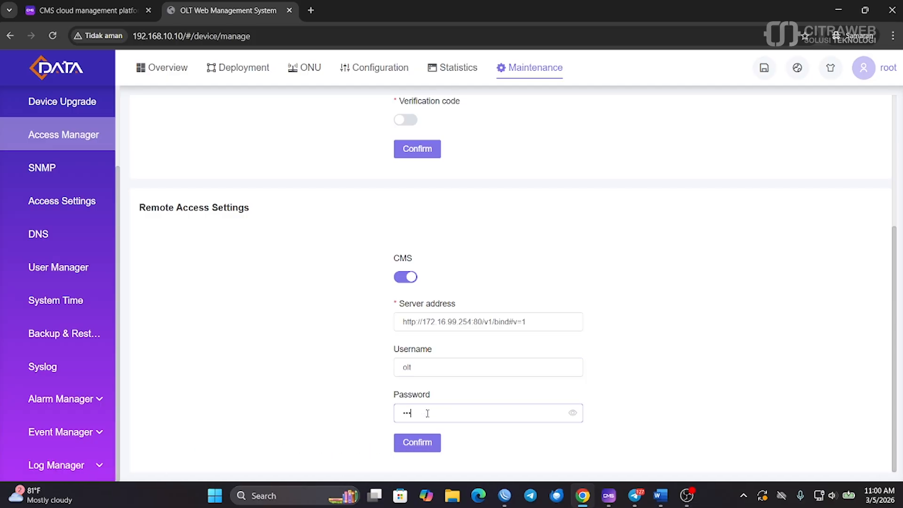
left_click(345, 379)
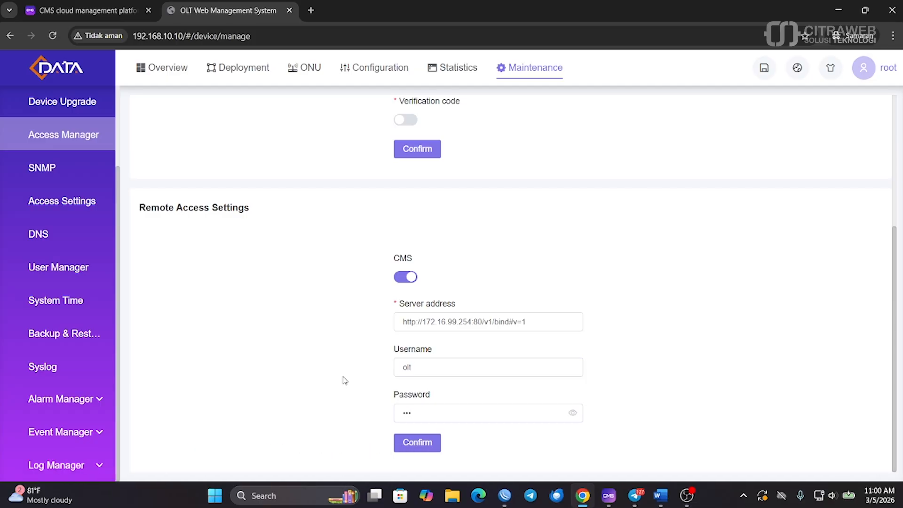
left_click(409, 449)
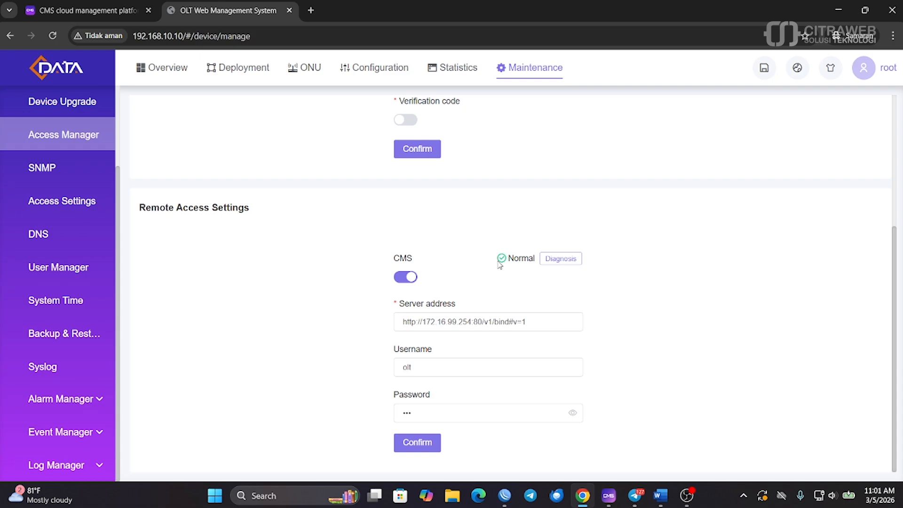
left_click_drag(534, 248, 540, 264)
left_click(534, 271)
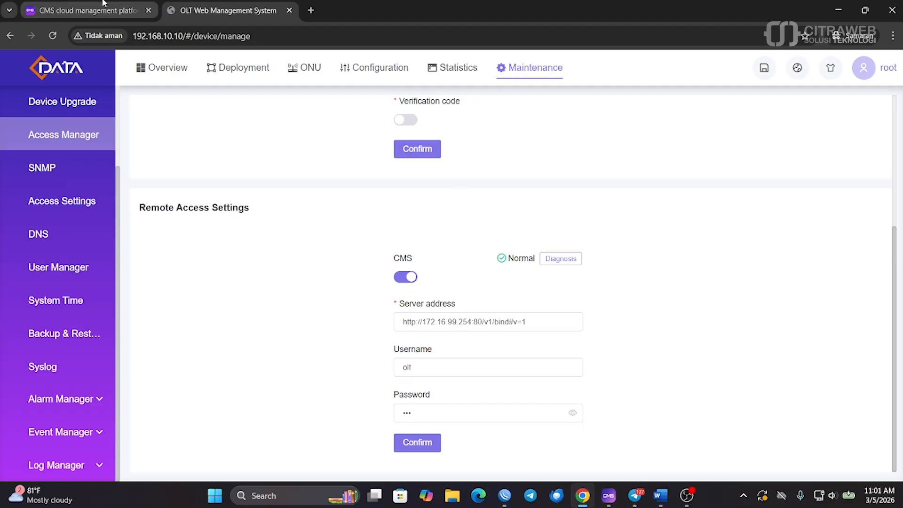
In the CMS tab, open the FD1604S-B1 card under Device > OLT(MQTT) > OLT List
left_click(87, 6)
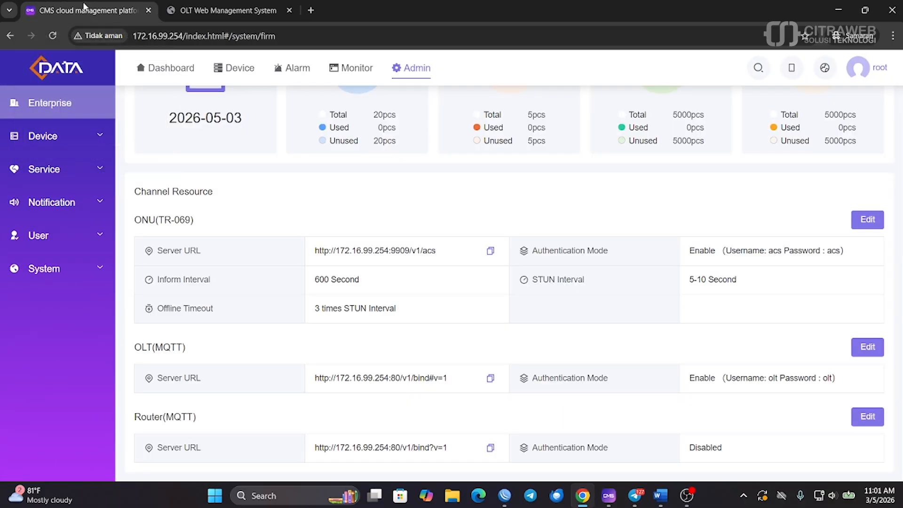
left_click(229, 76)
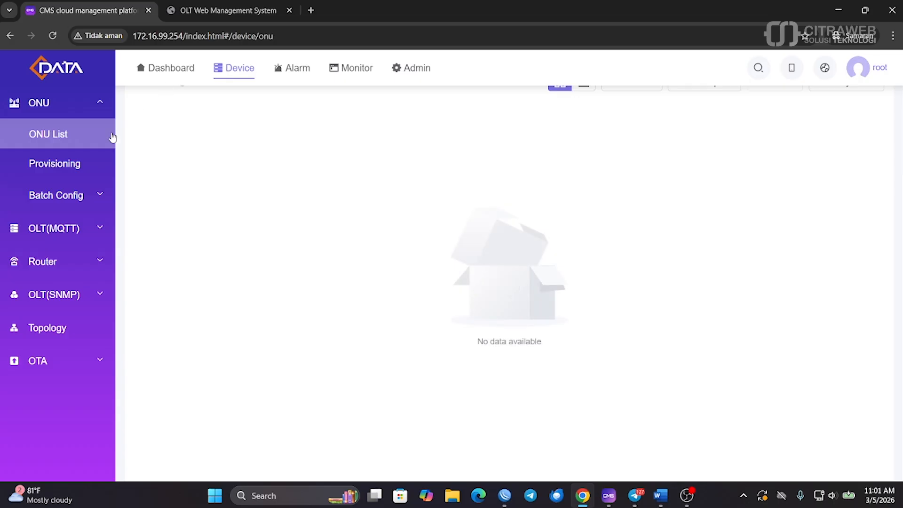
left_click(54, 228)
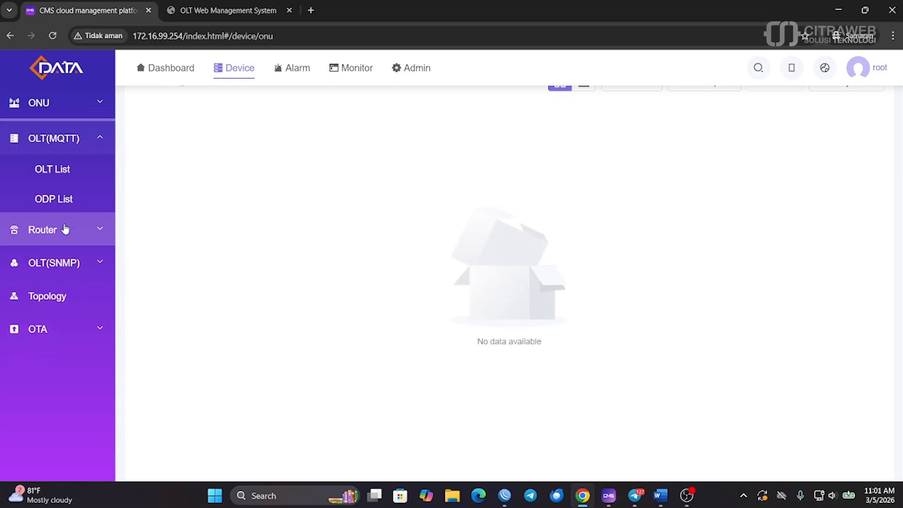
left_click(74, 168)
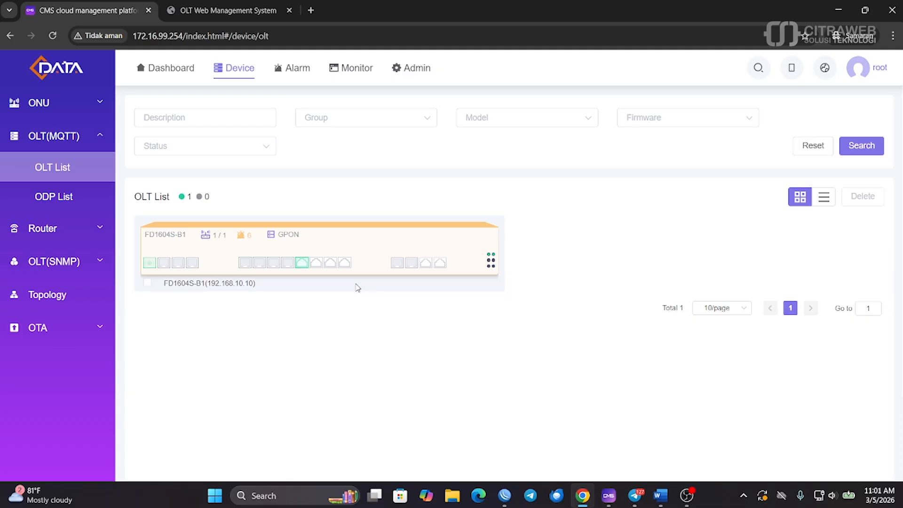
left_click(382, 245)
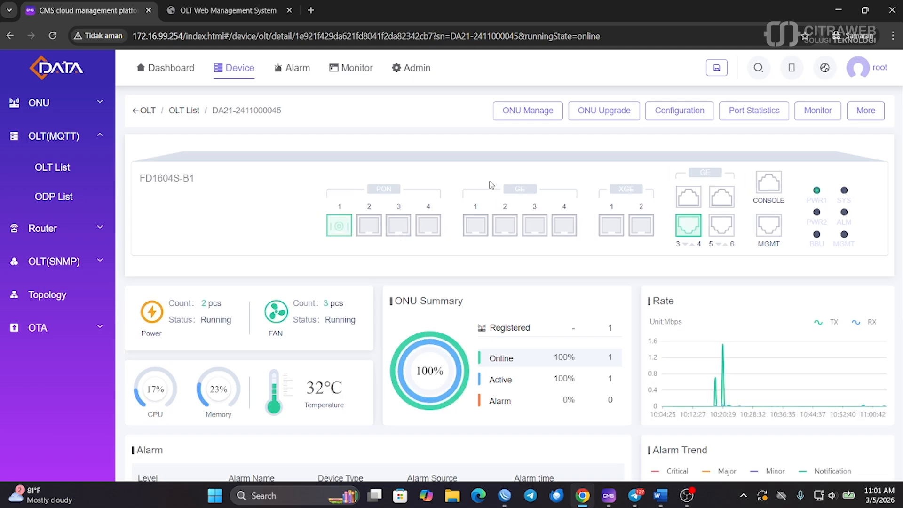
scroll(492, 190, "down", 5)
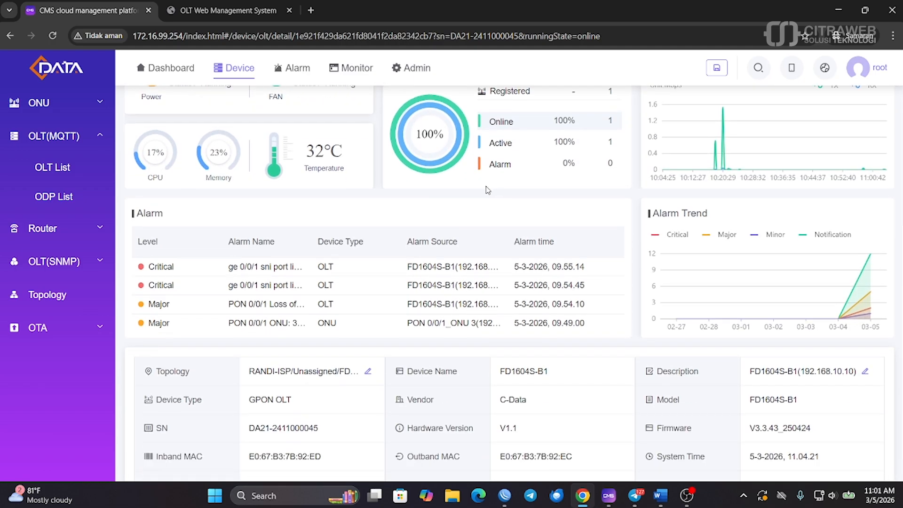
scroll(489, 190, "up", 5)
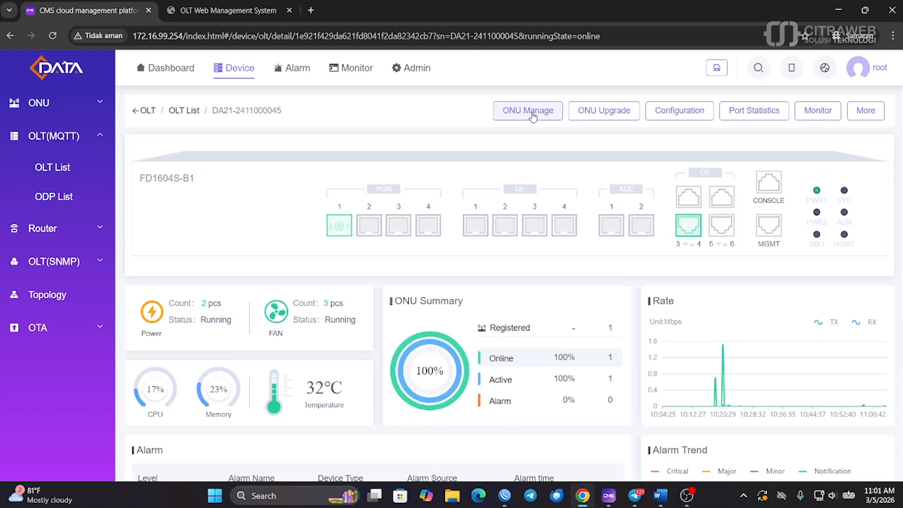
Check the Unconfigured and ONU Optical Info tabs (OLT receive -21.49), then return to OLT List
left_click(531, 116)
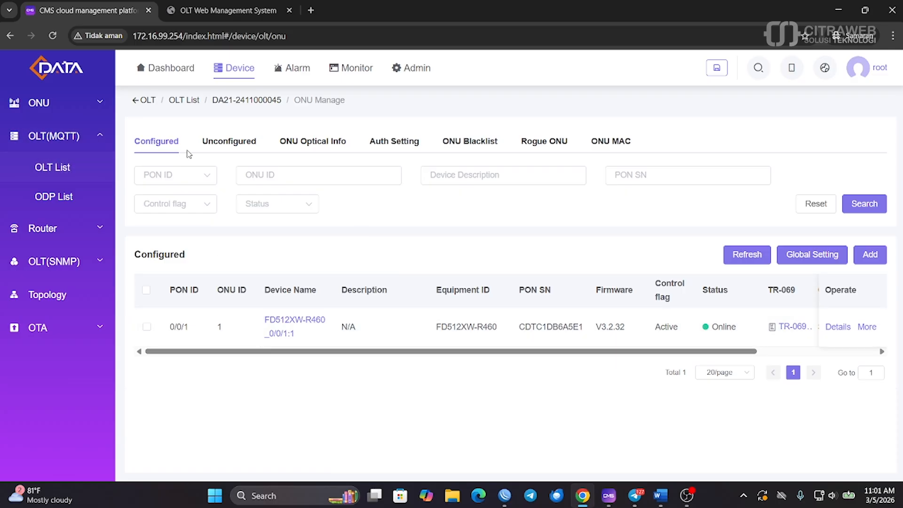
left_click(225, 142)
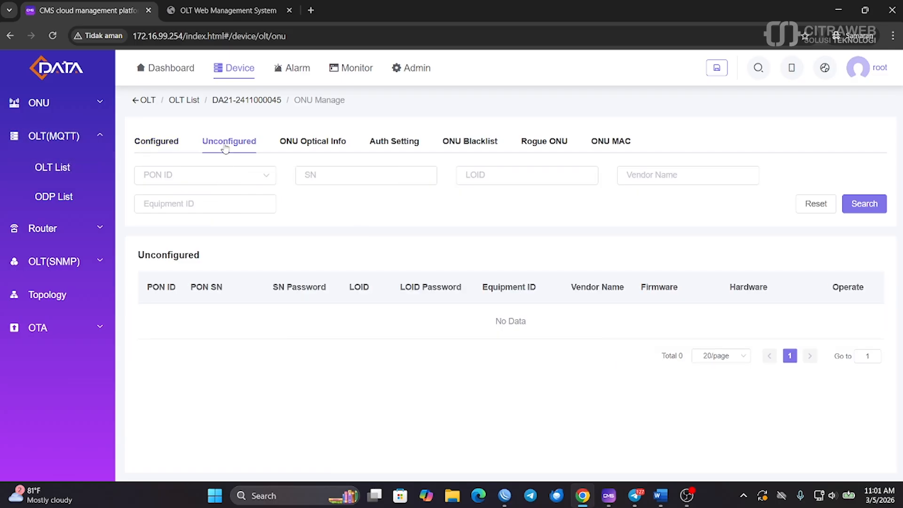
left_click(312, 143)
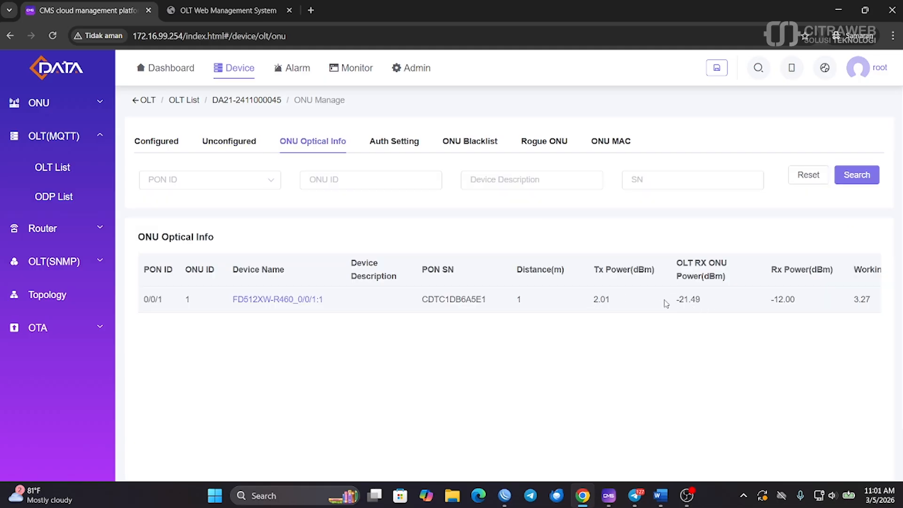
left_click_drag(667, 304, 721, 303)
left_click(721, 302)
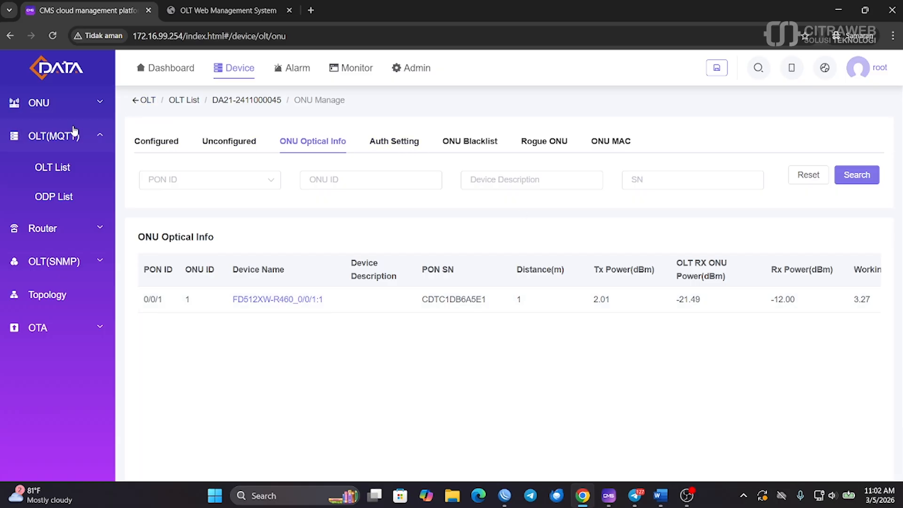
left_click(68, 168)
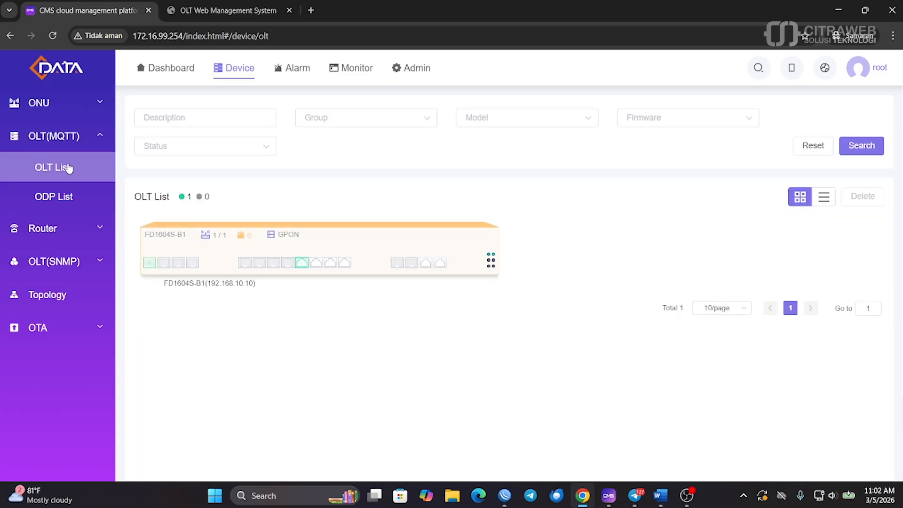
In the OLT web, check VLAN 10 under VLAN planning and open the Port VLAN table
left_click(191, 12)
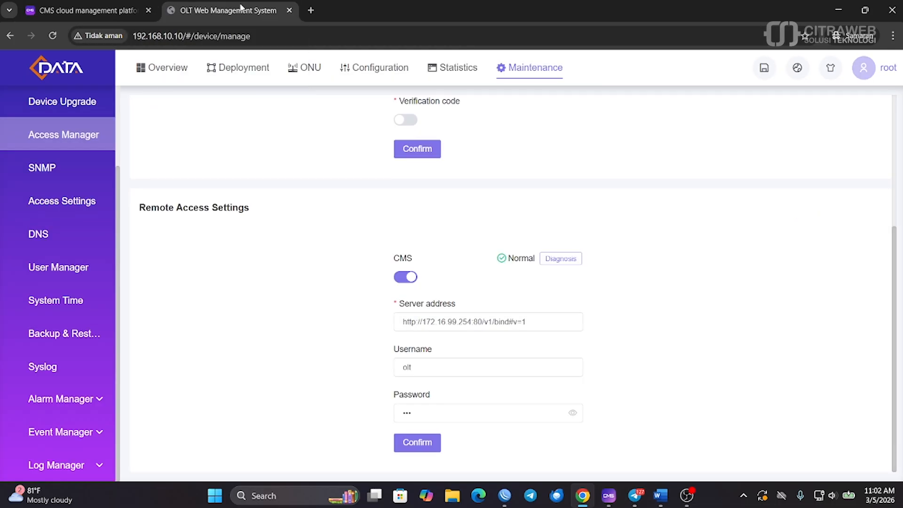
left_click(362, 71)
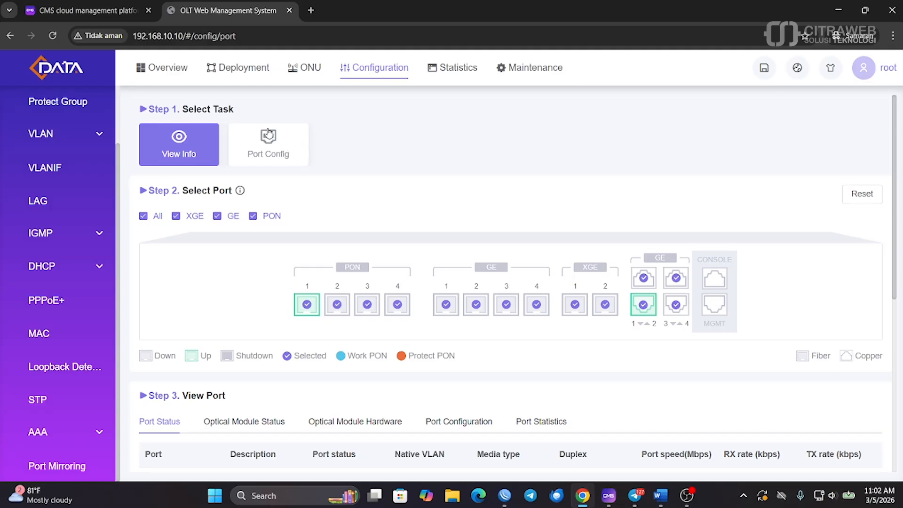
left_click(91, 135)
left_click(72, 169)
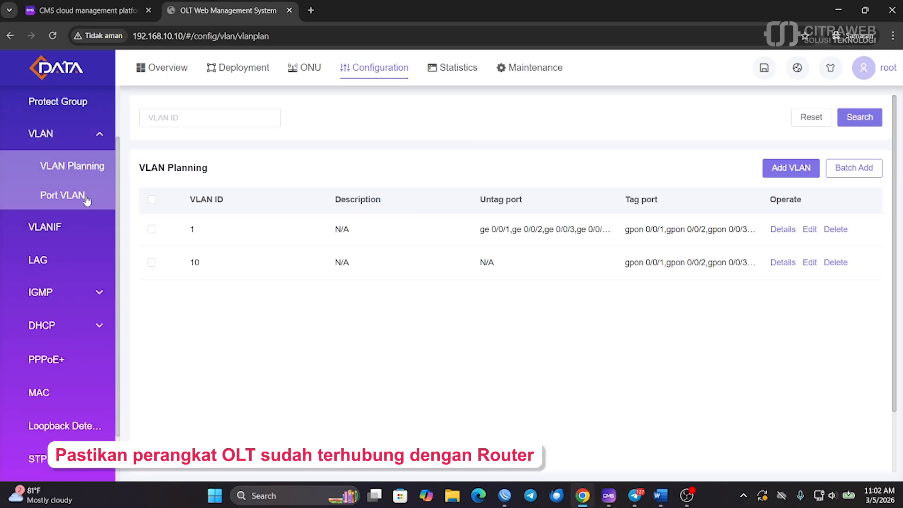
left_click(77, 196)
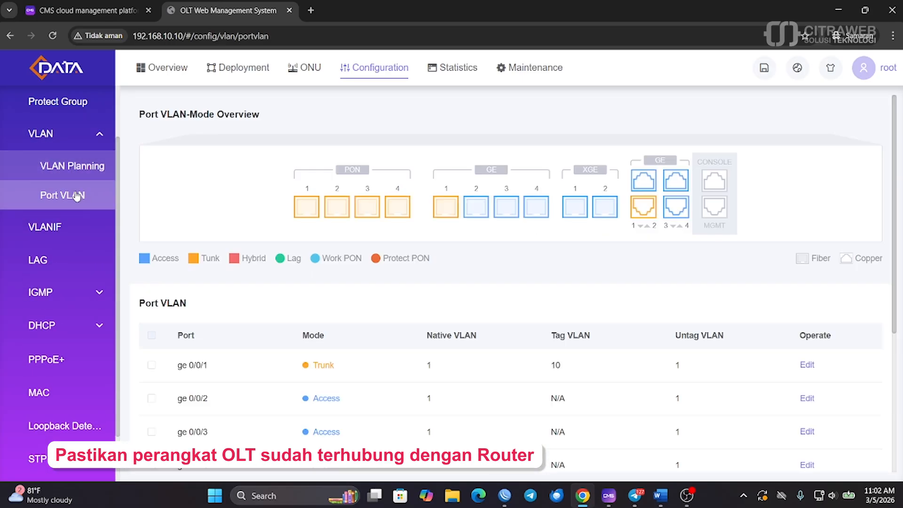
left_click(73, 167)
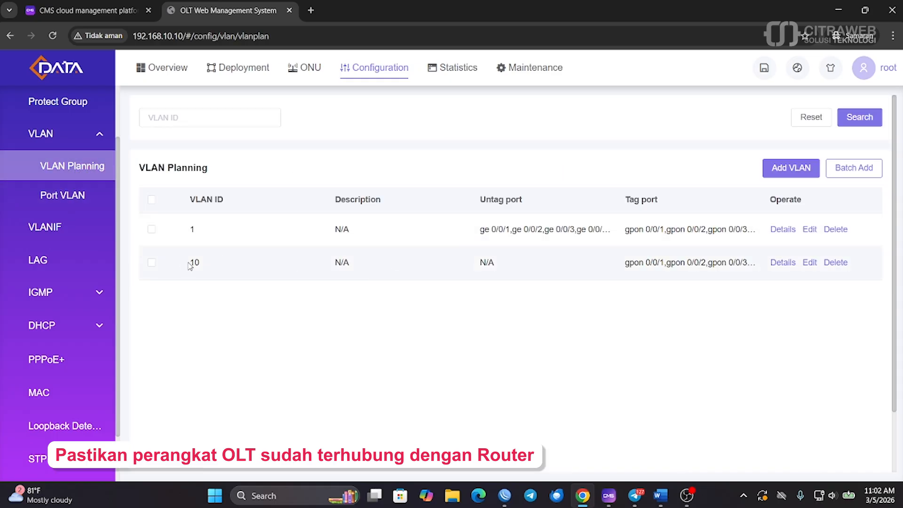
left_click_drag(190, 266, 205, 265)
left_click(63, 195)
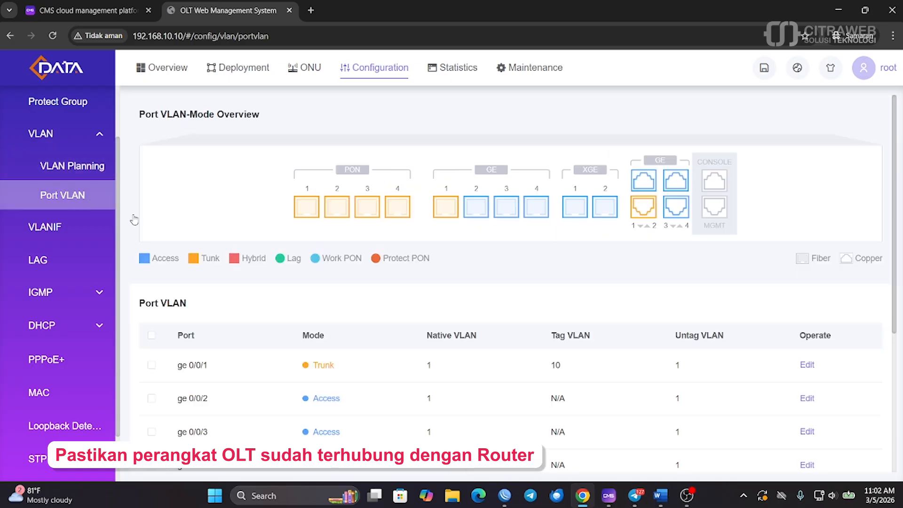
Confirm ge 0/0/1's Edit dialog shows tagged VLAN 10, then close it unchanged
scroll(346, 337, "down", 3)
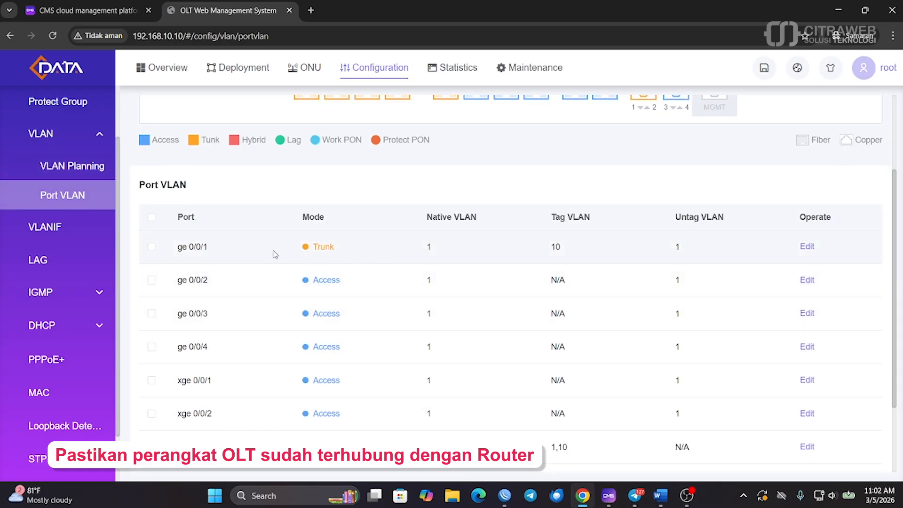
left_click(812, 248)
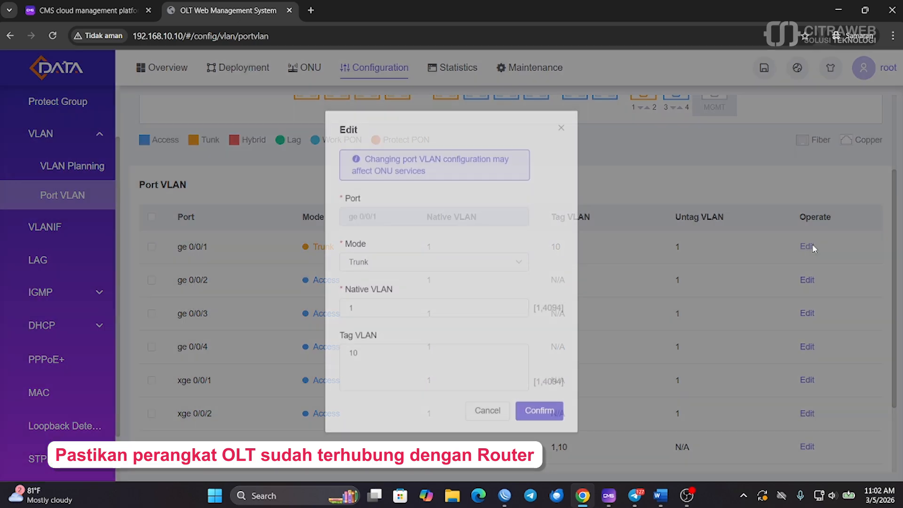
left_click_drag(377, 375, 329, 359)
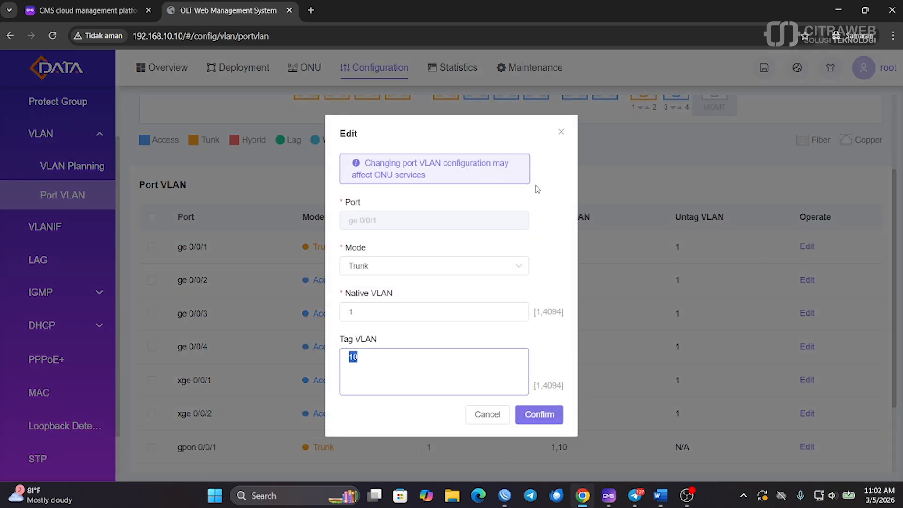
left_click(561, 132)
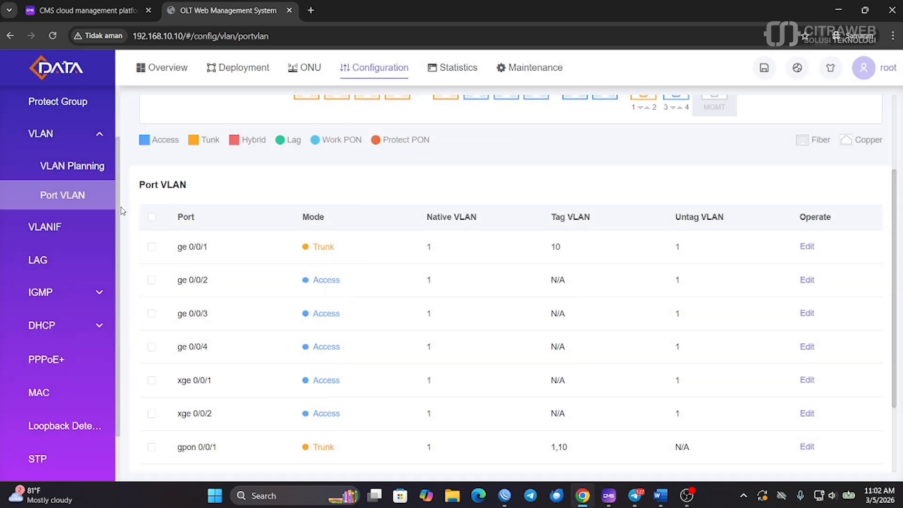
On the VLANIF page, confirm Vlanif10 (192.168.10.10) has default gateway 192.168.10.1, leaving it unchanged
left_click(47, 227)
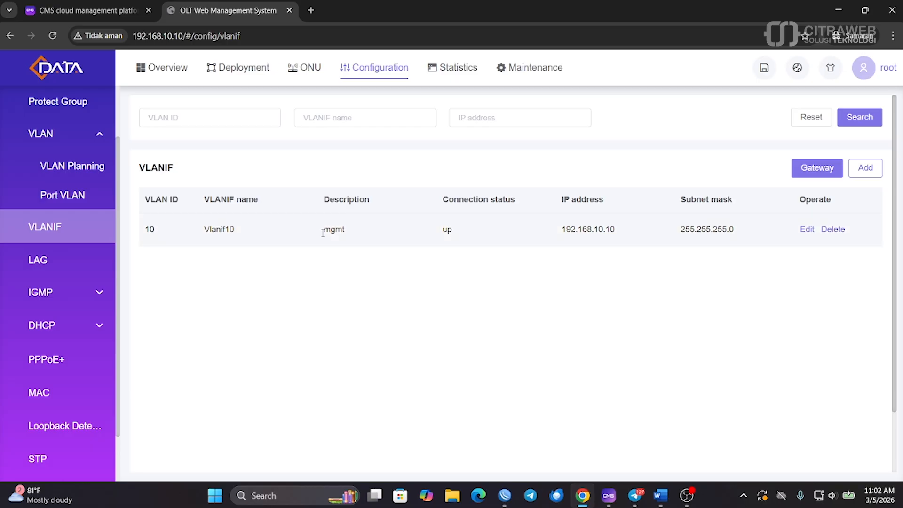
left_click_drag(142, 229, 811, 232)
left_click(831, 268)
left_click(817, 172)
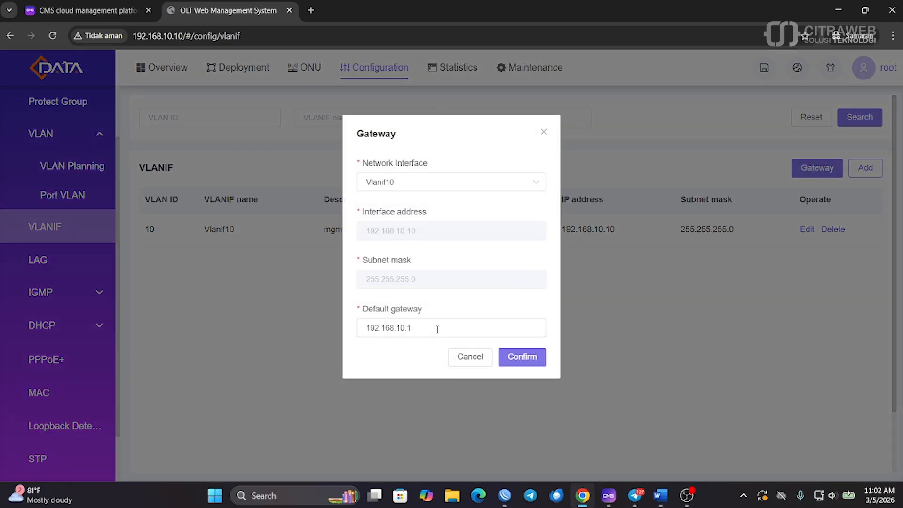
left_click_drag(409, 327, 358, 327)
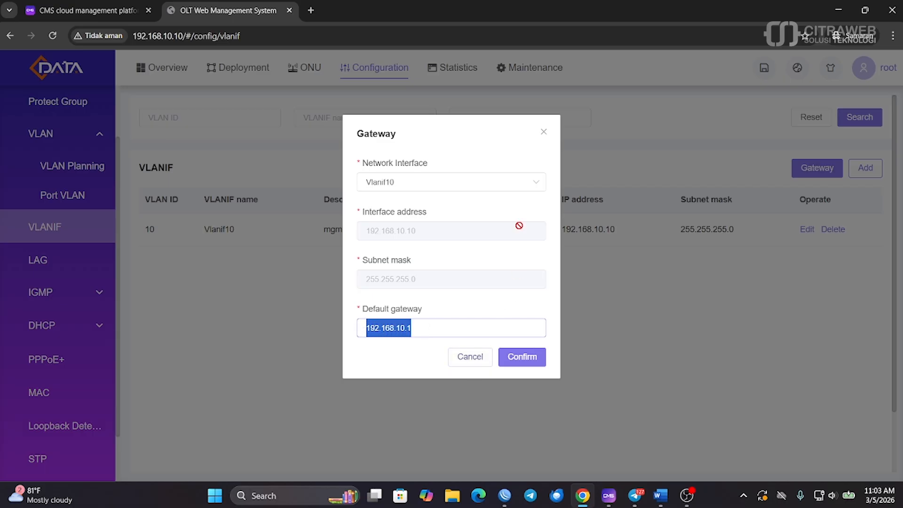
left_click(544, 134)
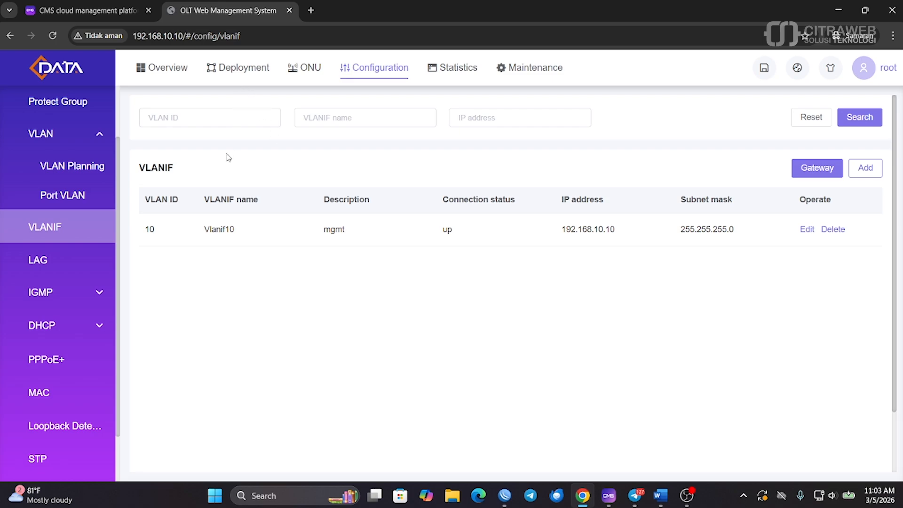
Go to the Deployment Auth Policy page and expand the Profile section in the sidebar
left_click(234, 70)
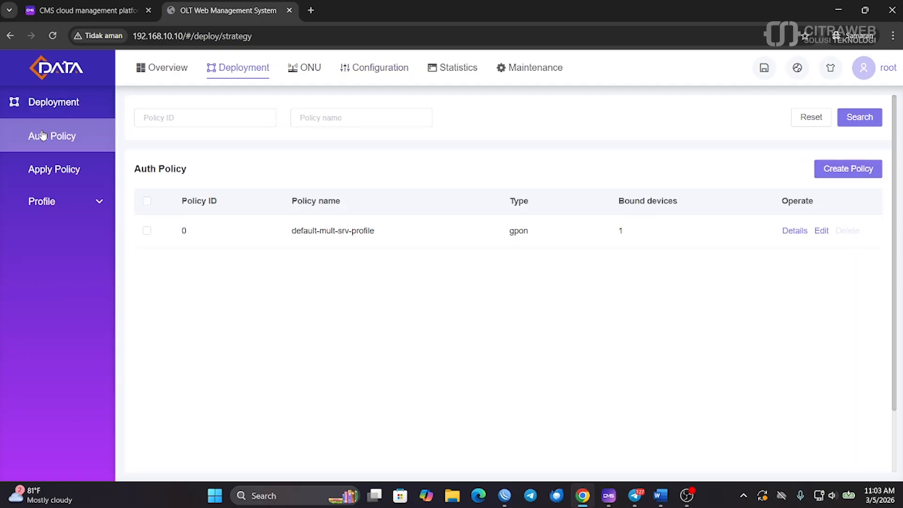
left_click(56, 207)
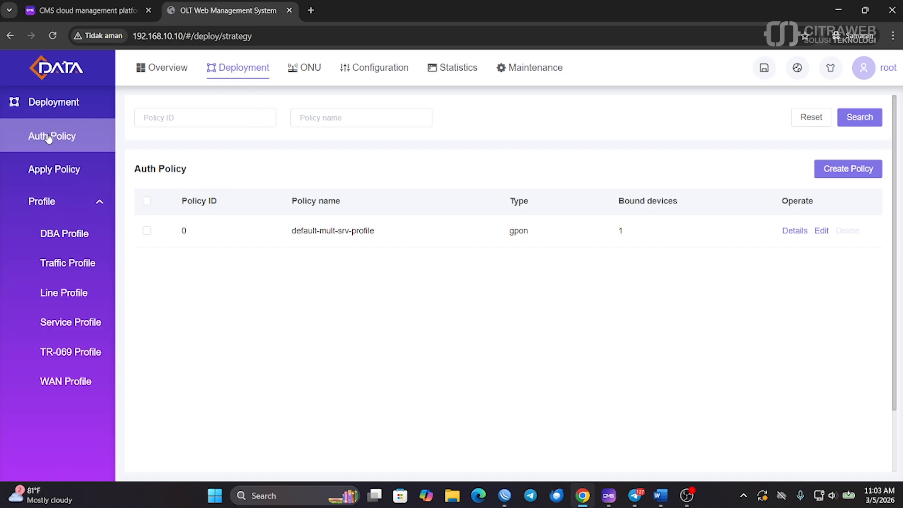
Add gpon line profile line-profile_mgmt with tagged user VLAN 10 in its mapping
left_click(47, 294)
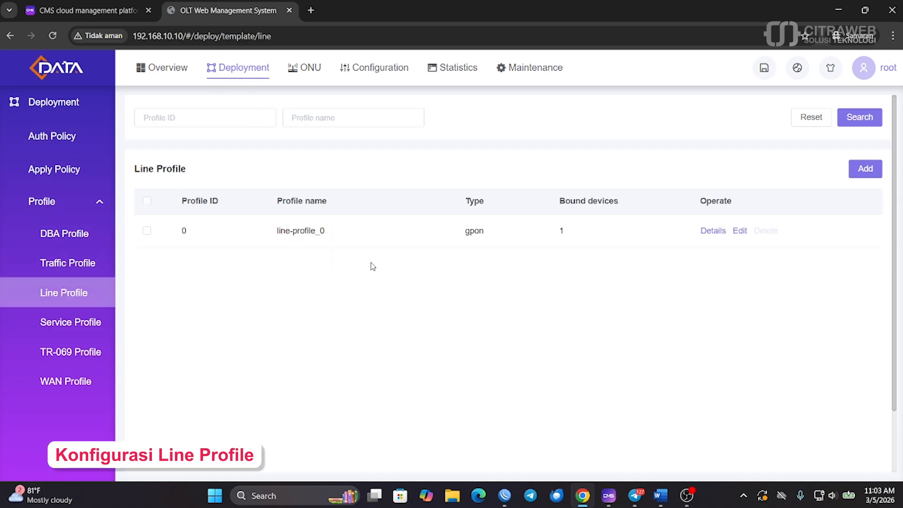
left_click(865, 169)
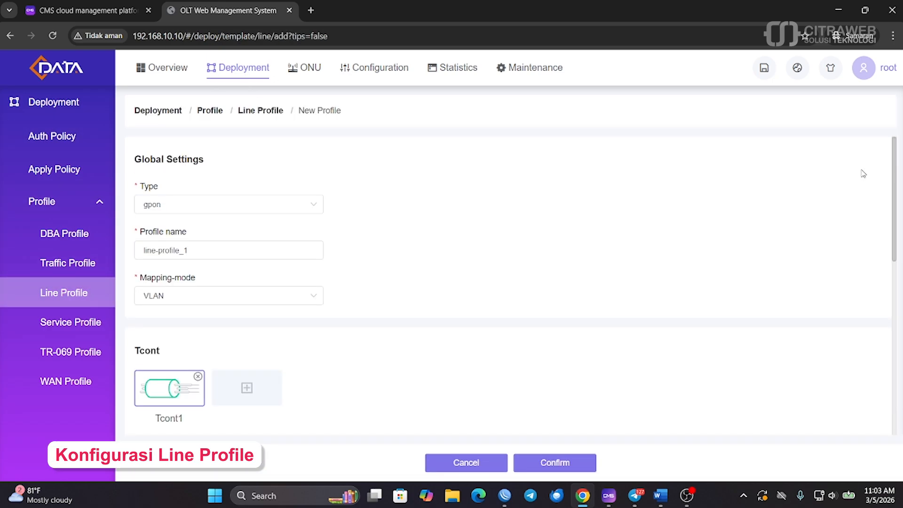
left_click(211, 250)
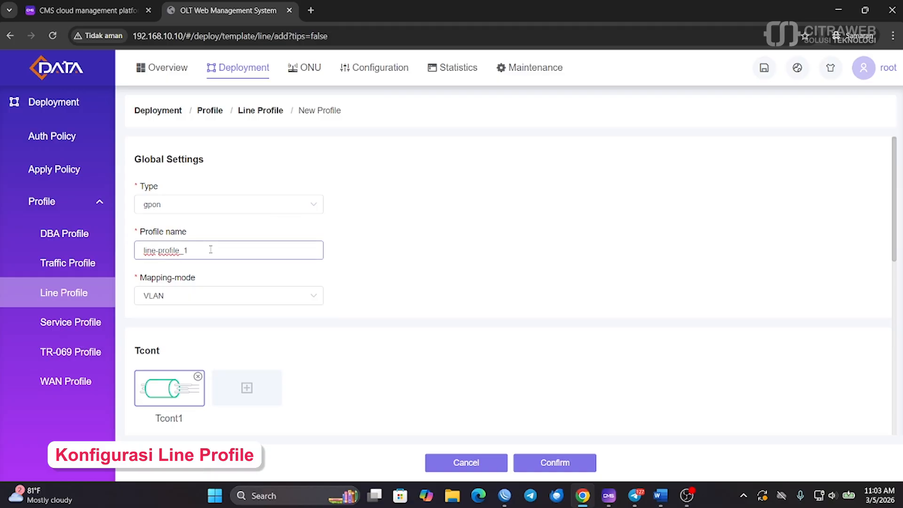
key("BackSpace")
scroll(214, 250, "down", 9)
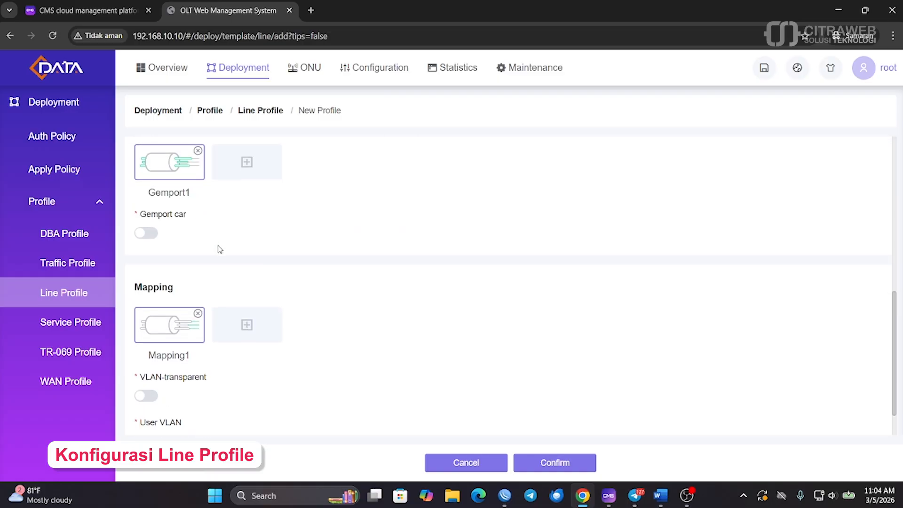
scroll(220, 249, "down", 3)
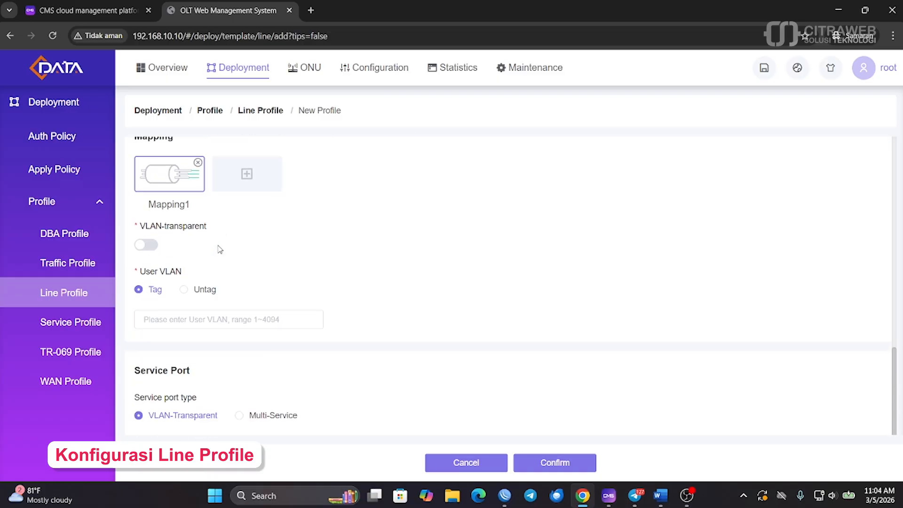
left_click(162, 320)
type("10")
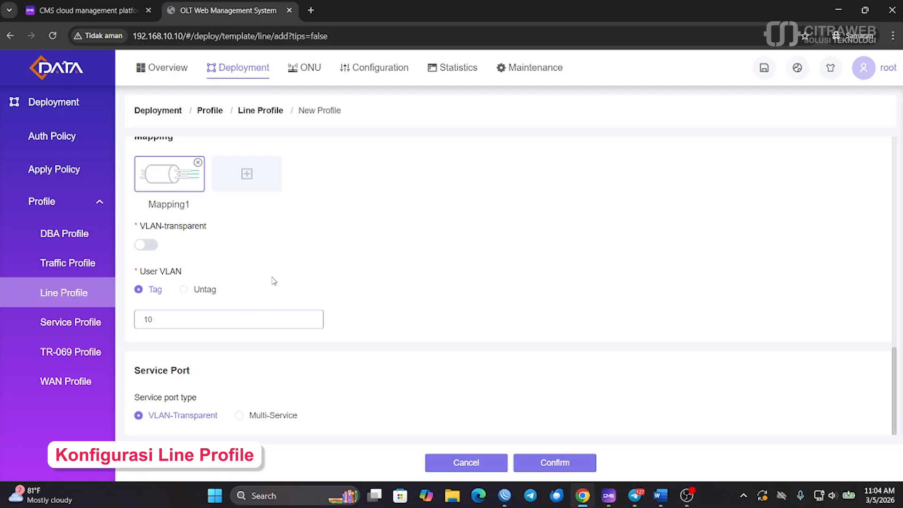
left_click(549, 467)
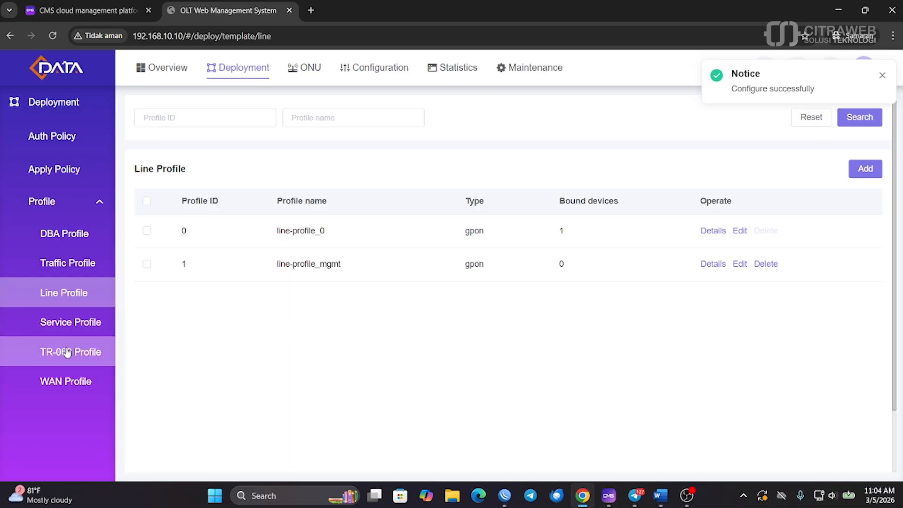
Start a TR-069 profile named tr069-cms, reach its ACS server field, then switch to CMS
left_click(83, 356)
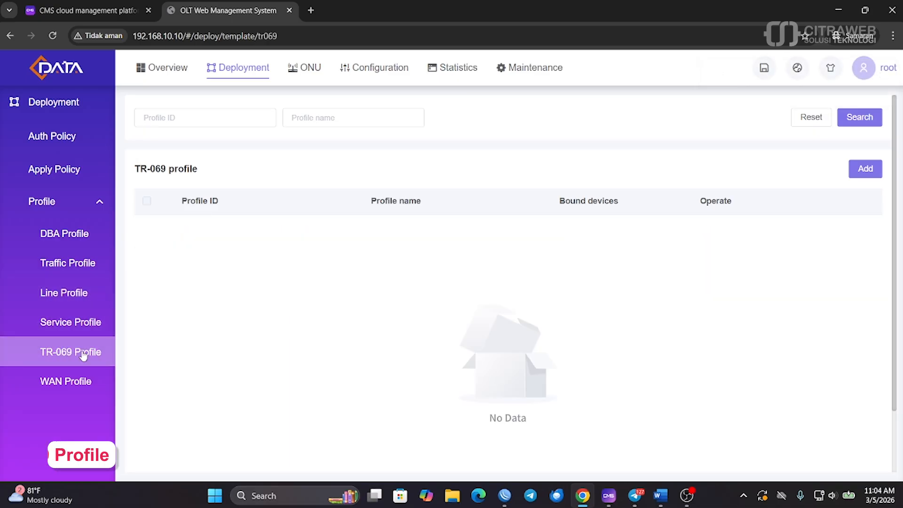
left_click(868, 172)
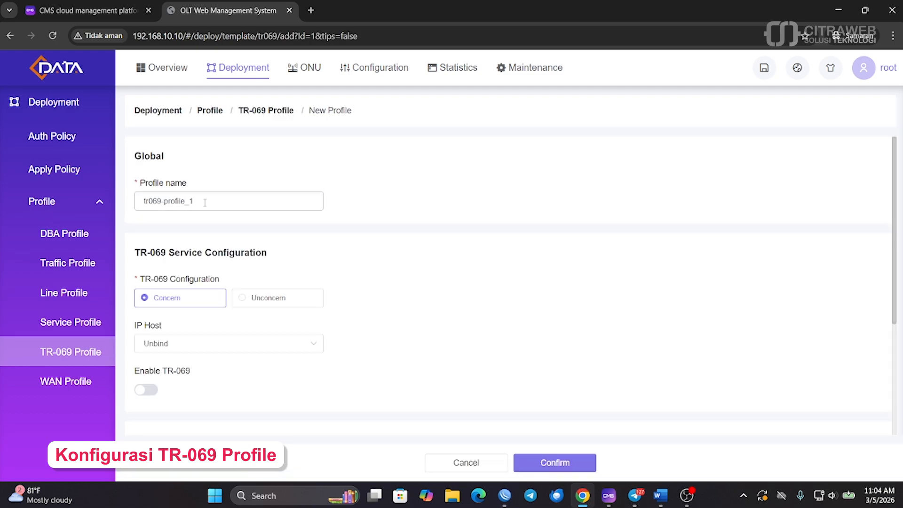
left_click(221, 201)
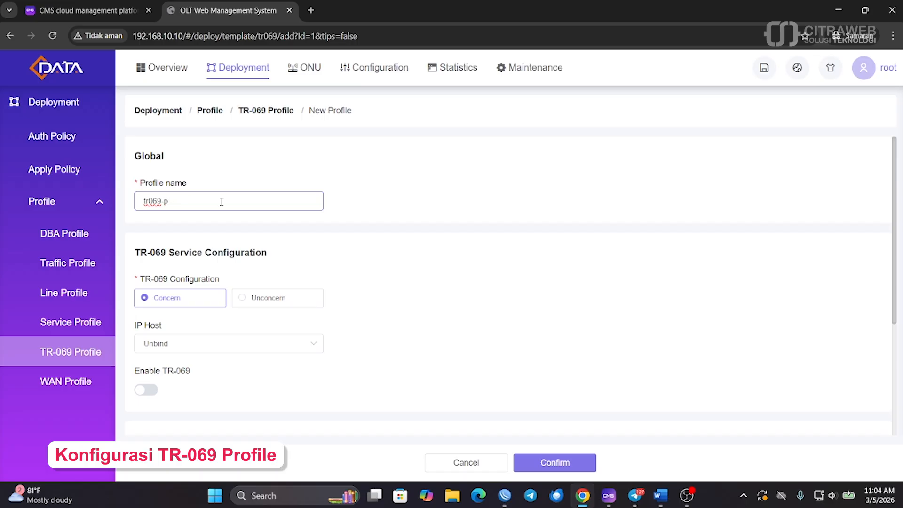
type("cms")
scroll(180, 199, "down", 3)
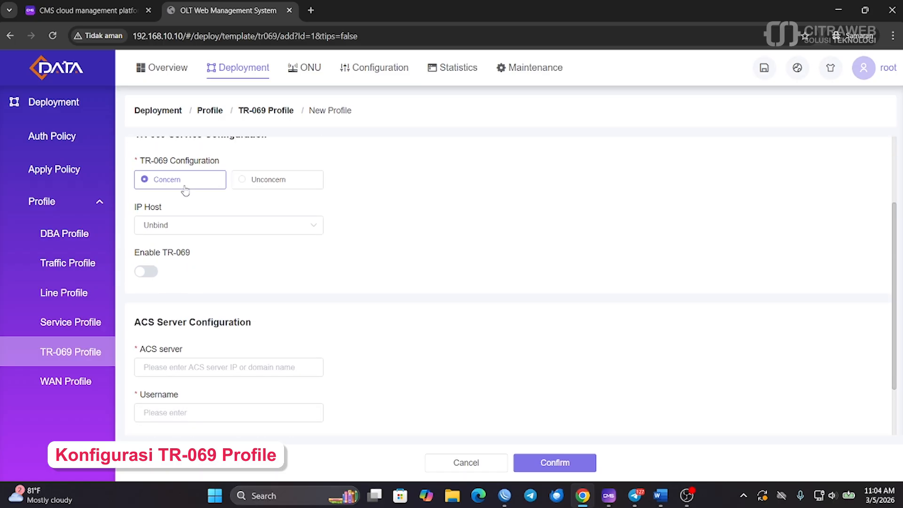
scroll(184, 193, "down", 1)
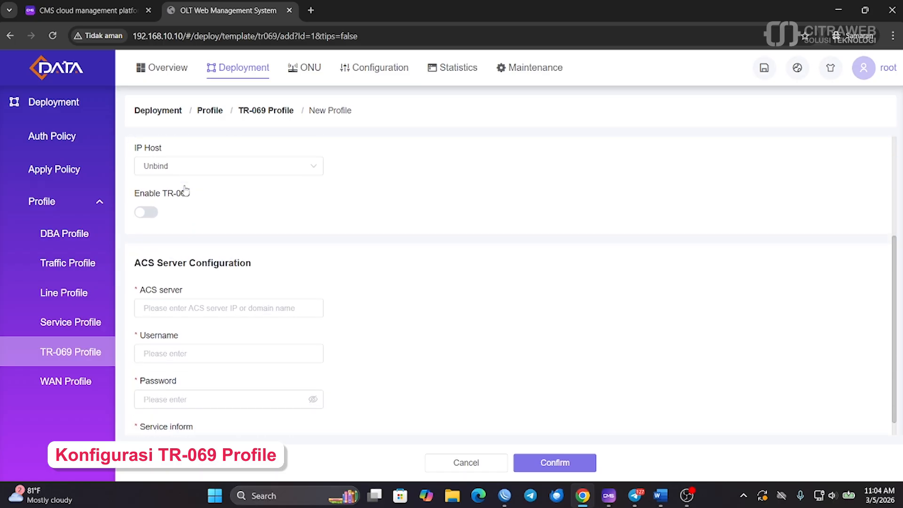
left_click(171, 311)
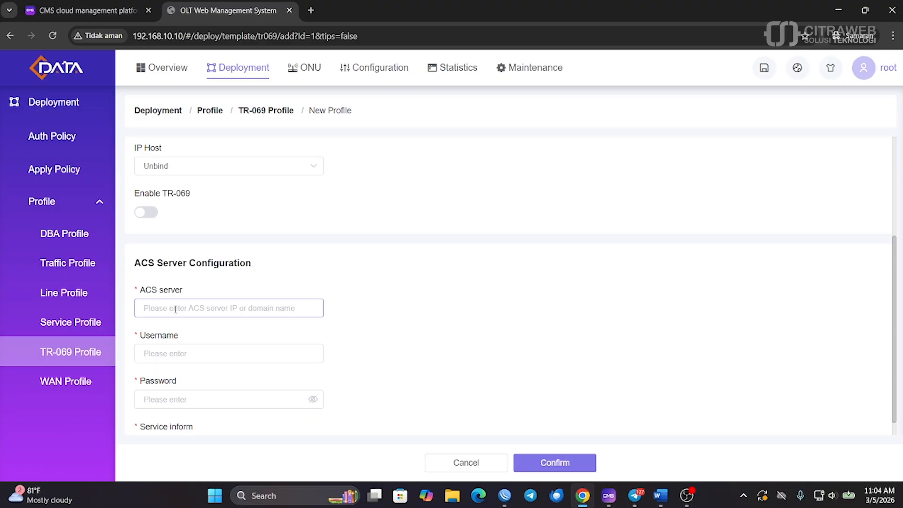
left_click(68, 4)
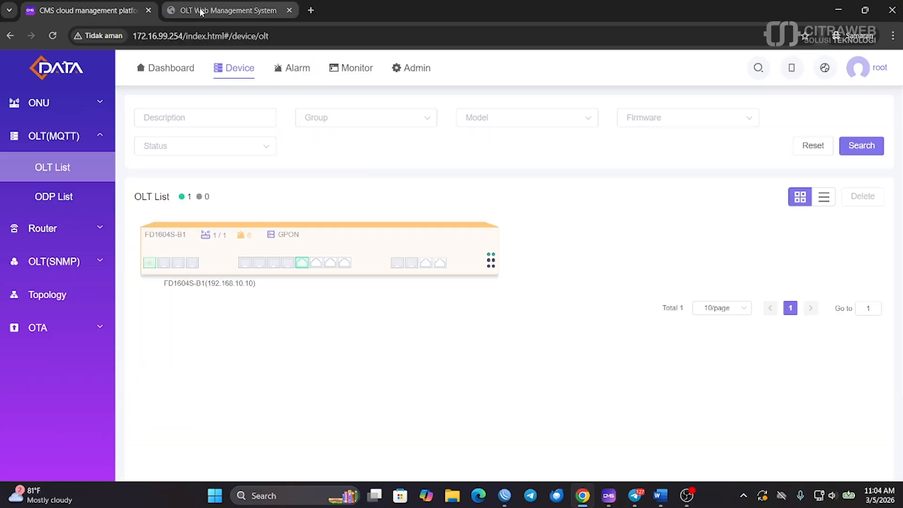
left_click(417, 69)
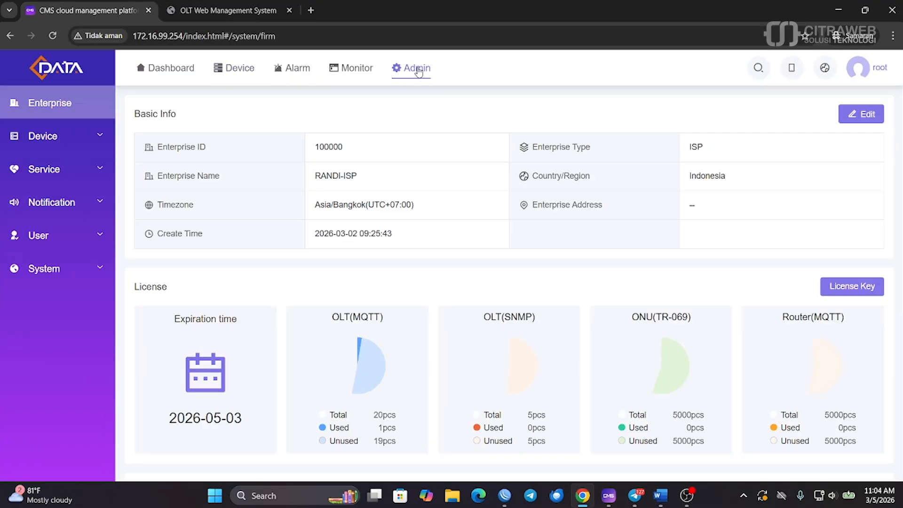
scroll(328, 203, "down", 5)
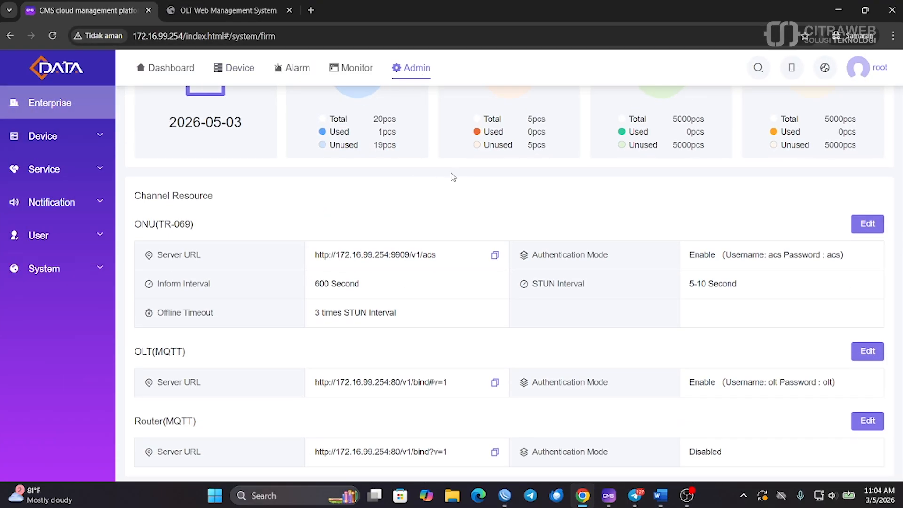
scroll(452, 174, "down", 1)
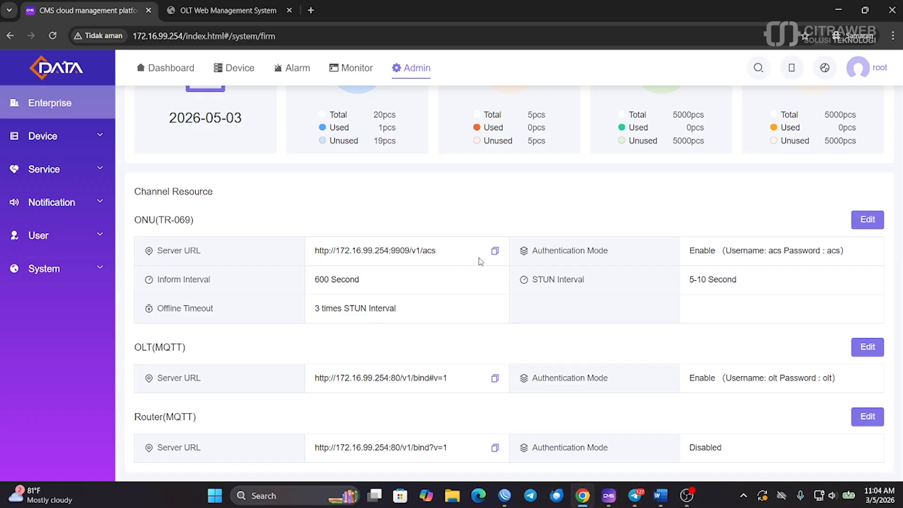
left_click(494, 252)
Review the ONU(TR-069) channel's ACS username and password, closing the Edit dialog unchanged
left_click_drag(769, 250, 839, 250)
left_click(829, 250)
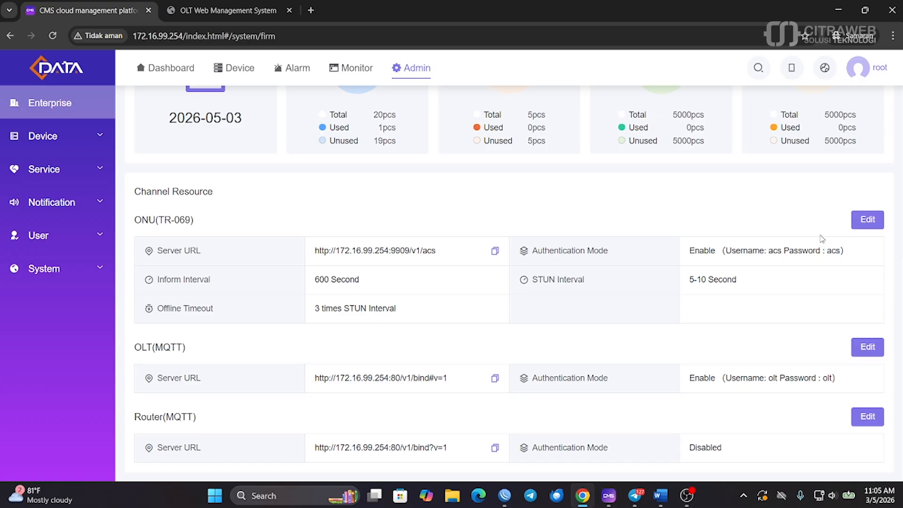
left_click(868, 221)
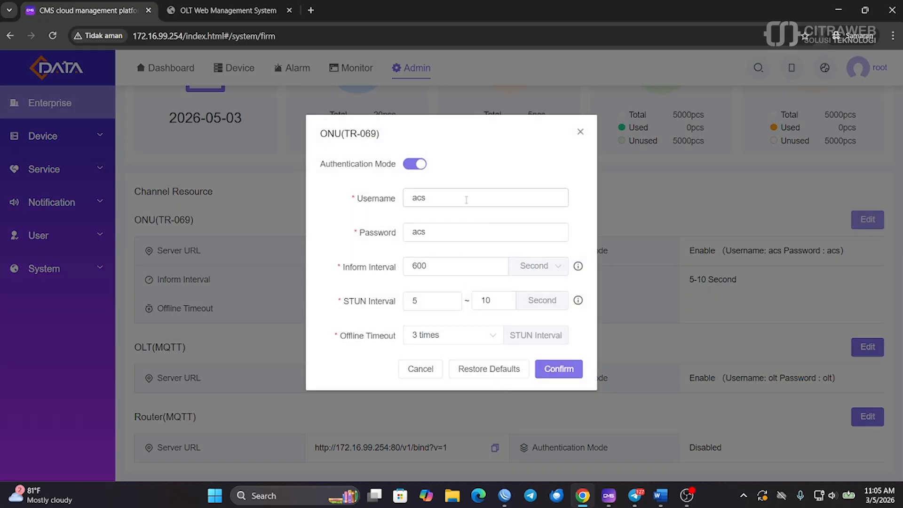
left_click_drag(468, 198, 399, 200)
left_click_drag(461, 232, 407, 228)
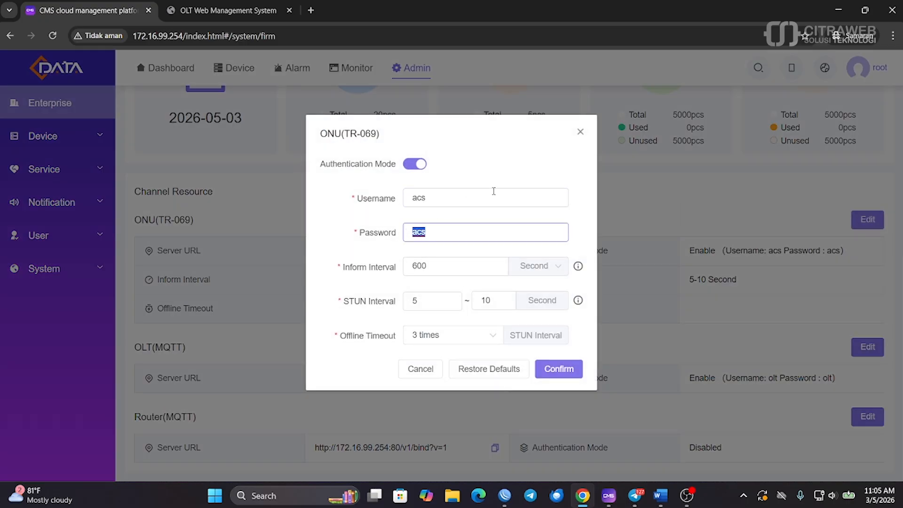
left_click(581, 133)
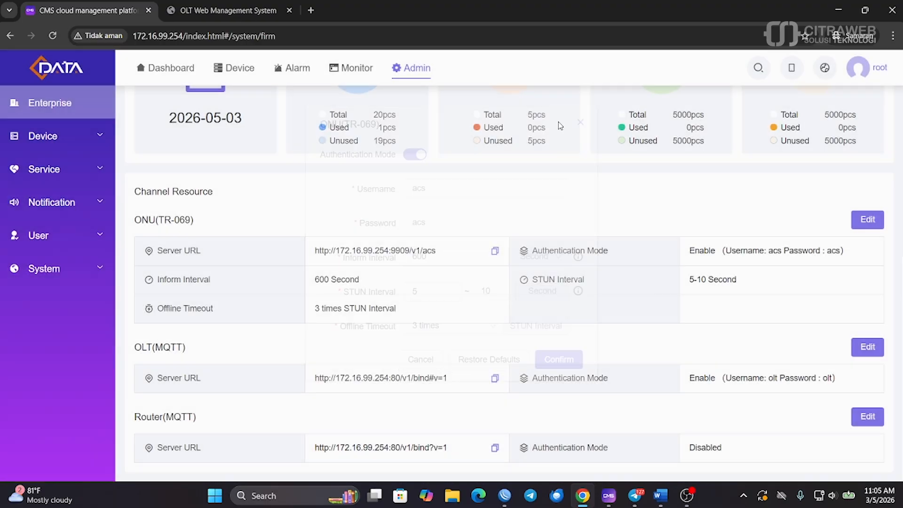
left_click(208, 3)
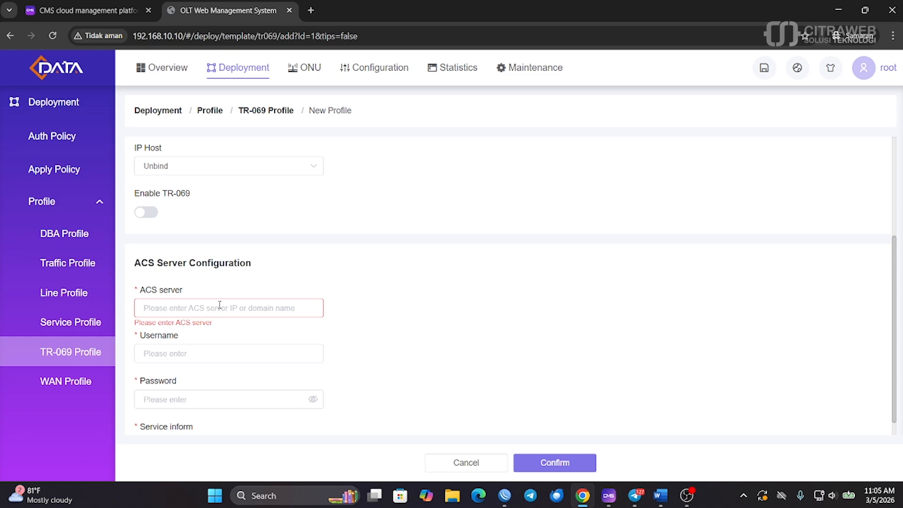
key("ctrl+v")
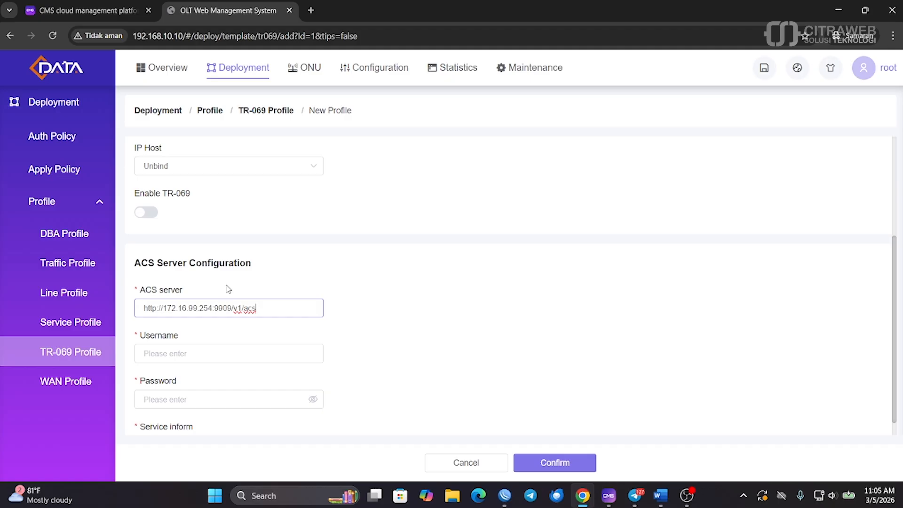
scroll(228, 288, "down", 2)
left_click(168, 266)
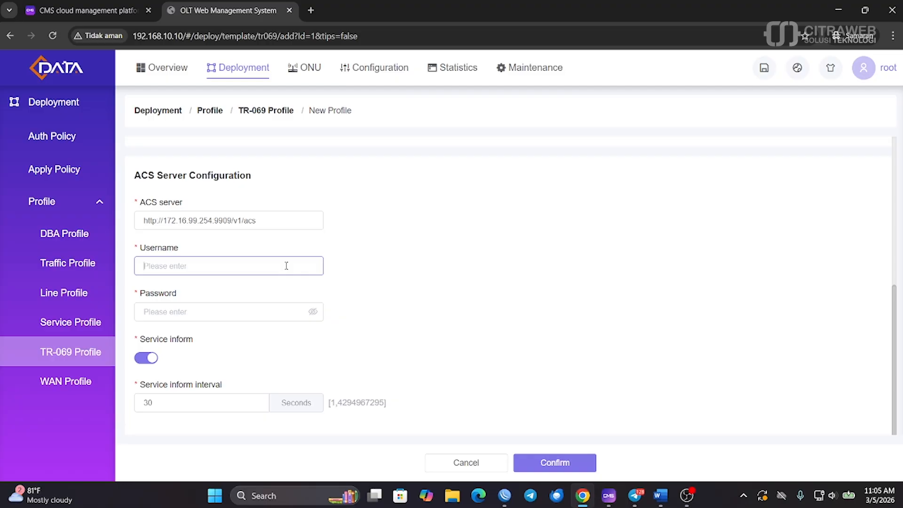
type("acs")
left_click(184, 312)
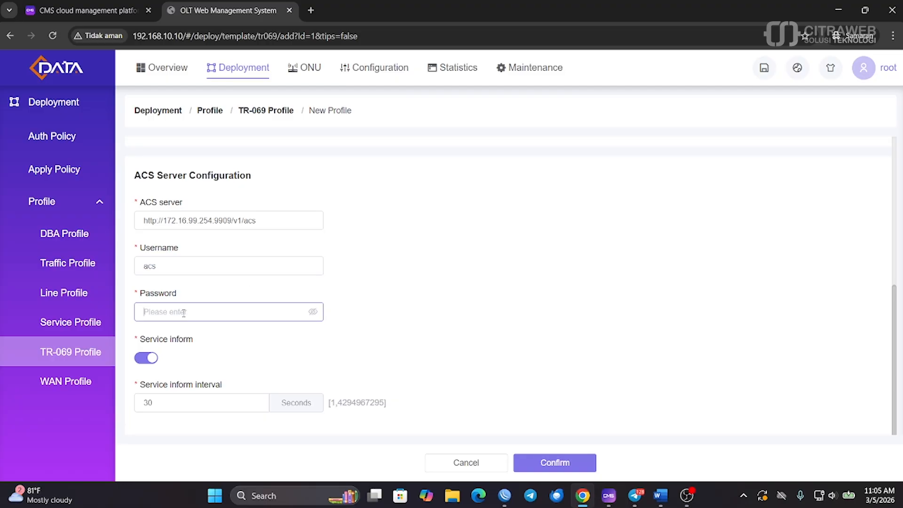
type("acs")
left_click(548, 466)
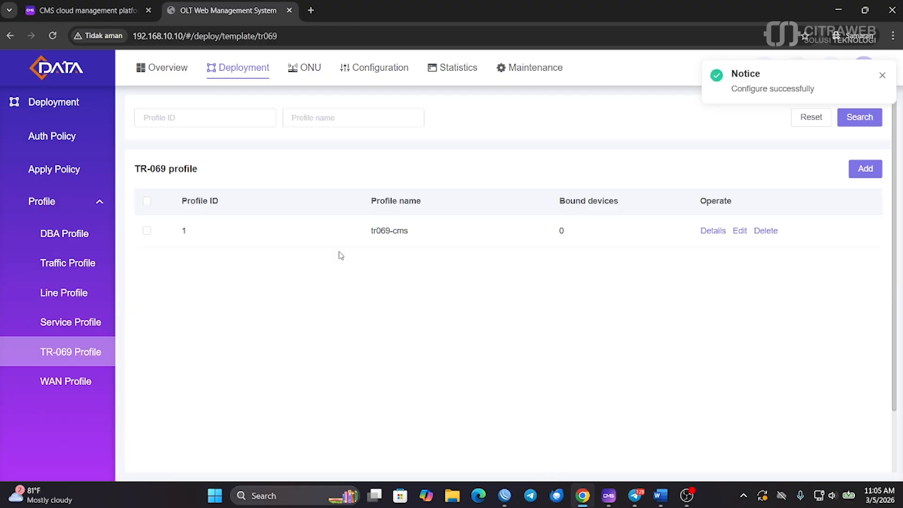
left_click(60, 391)
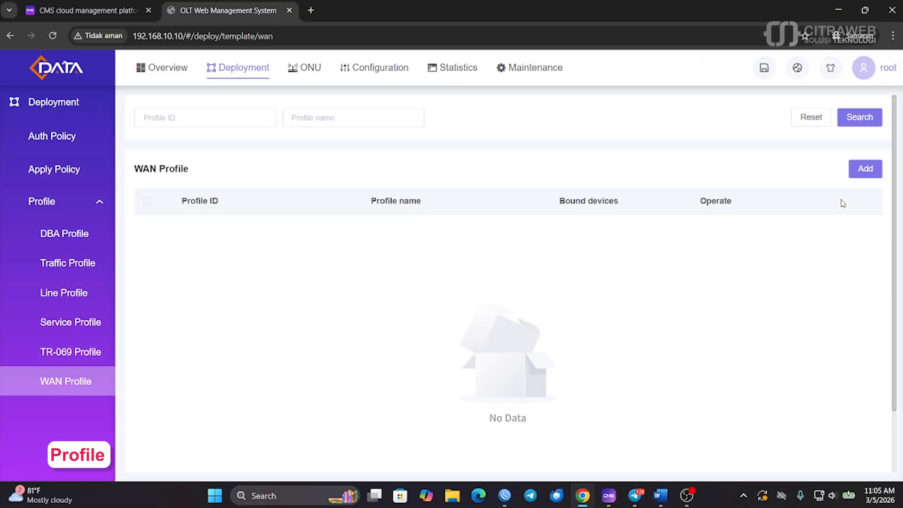
Add a new WAN profile named wan-profile_tr069 and continue to its WAN settings
left_click(865, 169)
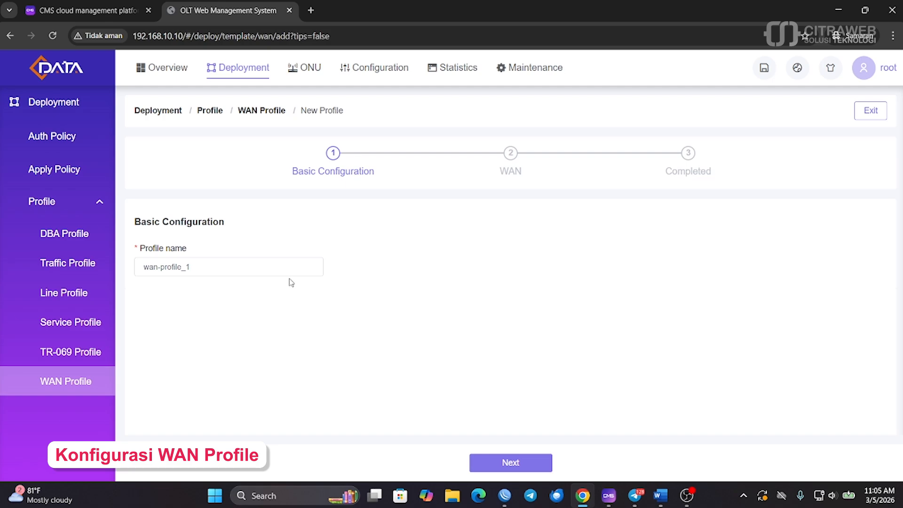
left_click_drag(226, 267, 188, 267)
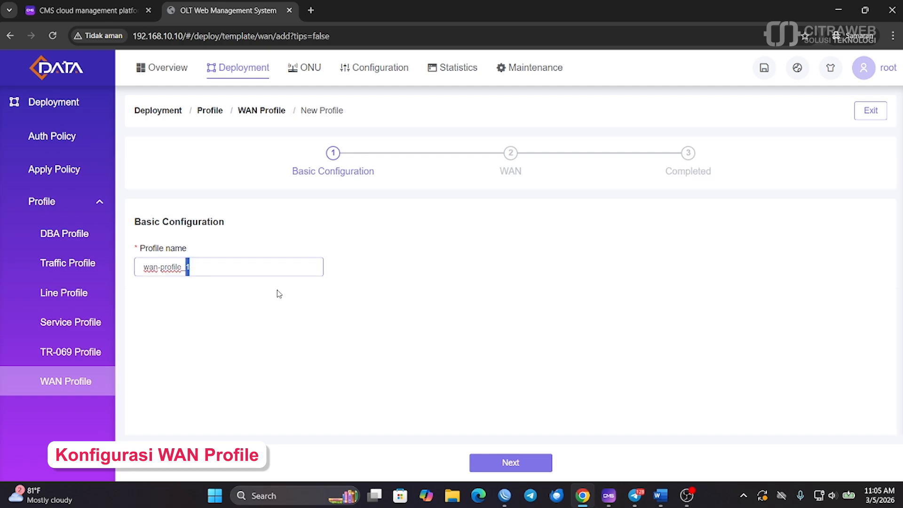
key("BackSpace")
type("tr069")
left_click(489, 467)
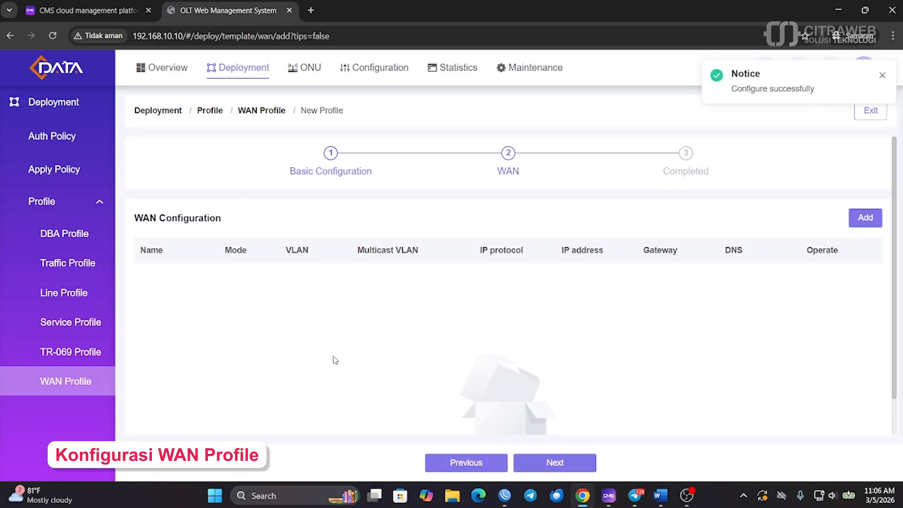
Add an IPoE WAN with VLAN tagging on, VLAN ID 10, service type INTERNET_TR069
left_click(866, 216)
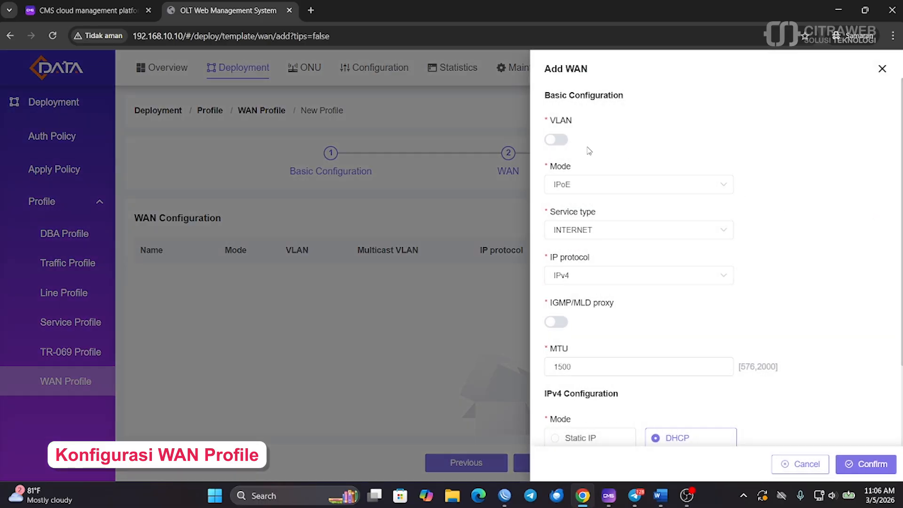
left_click(558, 140)
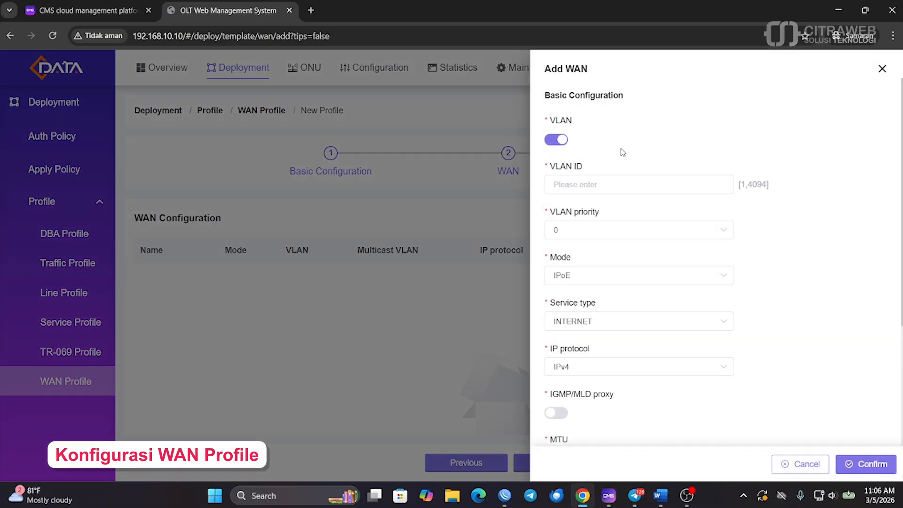
left_click(588, 186)
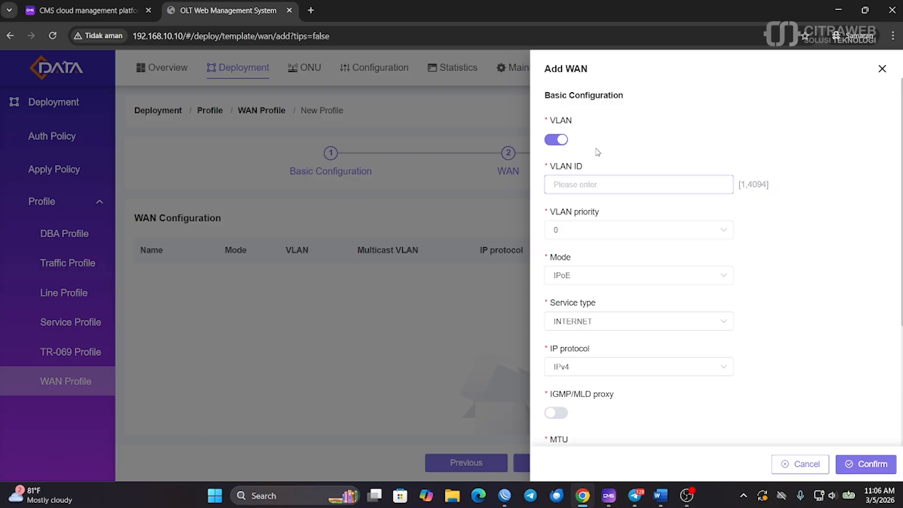
type("10")
scroll(623, 160, "down", 1)
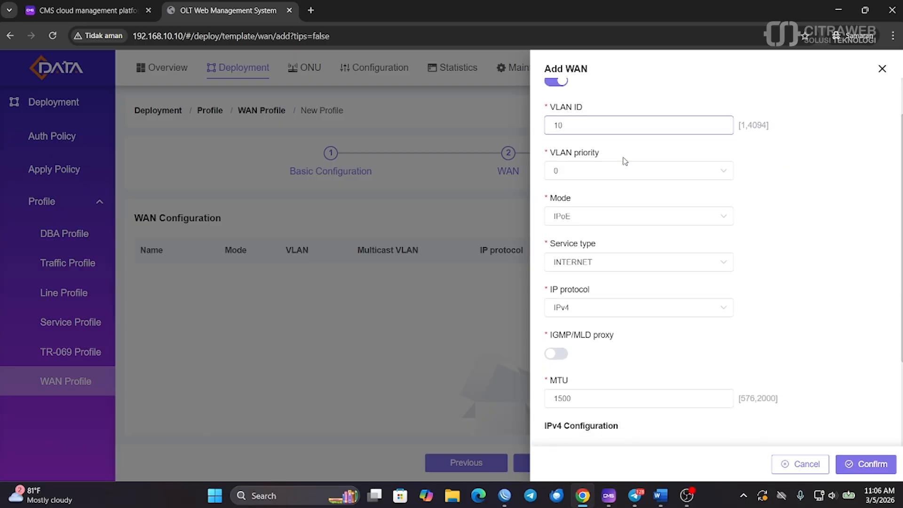
scroll(613, 161, "down", 1)
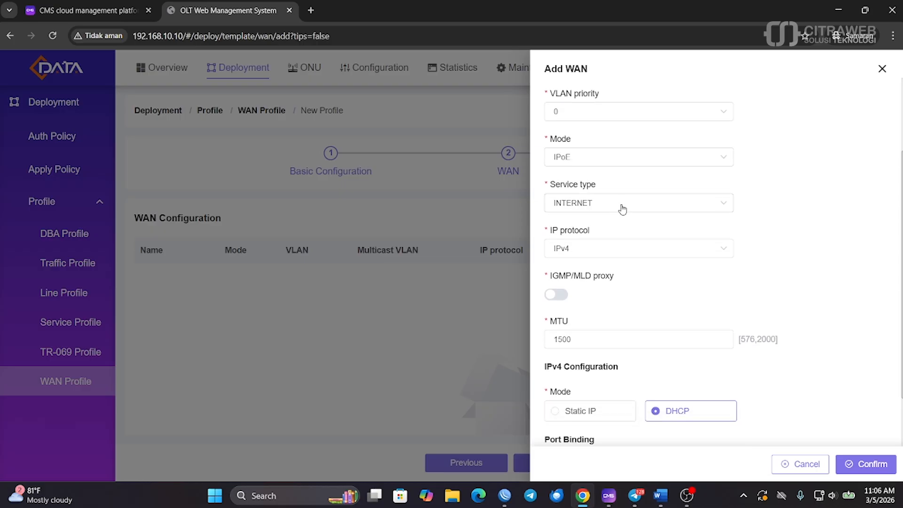
left_click(620, 205)
scroll(607, 320, "down", 1)
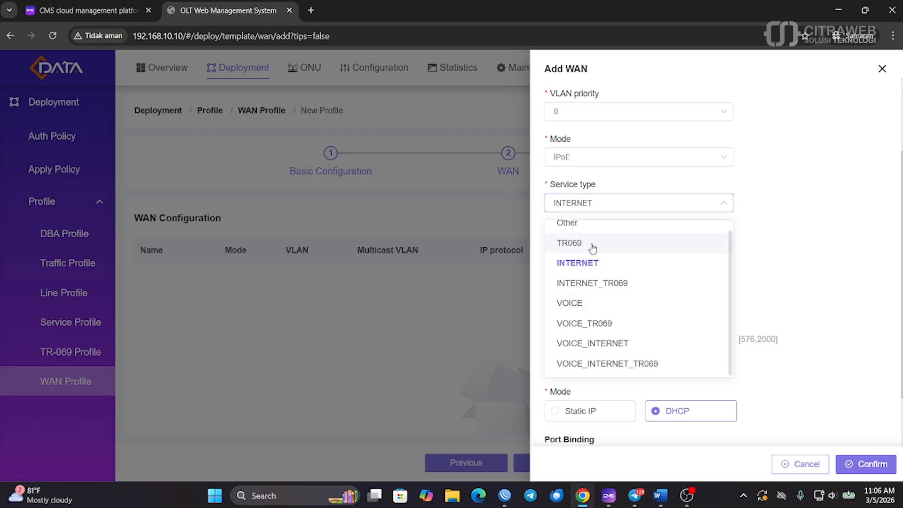
left_click(624, 285)
scroll(719, 292, "down", 3)
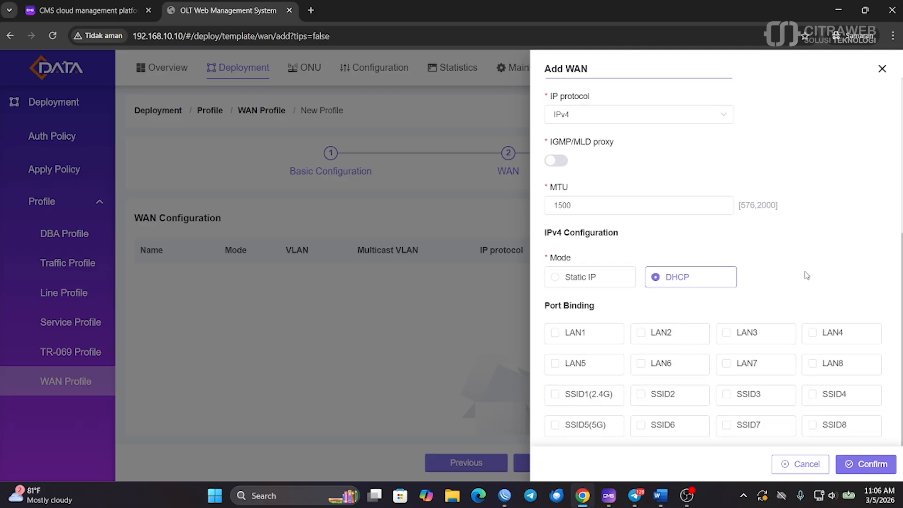
left_click(866, 467)
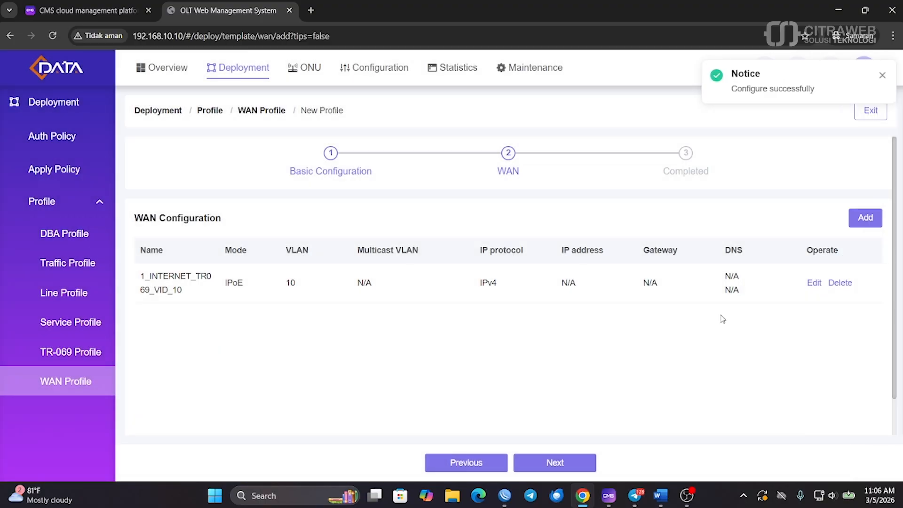
left_click(555, 463)
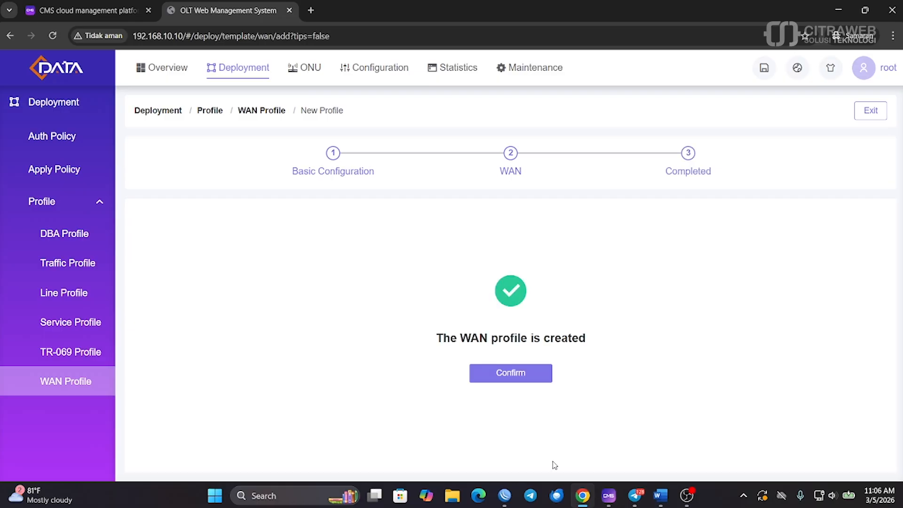
Close the finished wizard so wan-profile_tr069 is listed, then return to the Auth Policy list
left_click(517, 377)
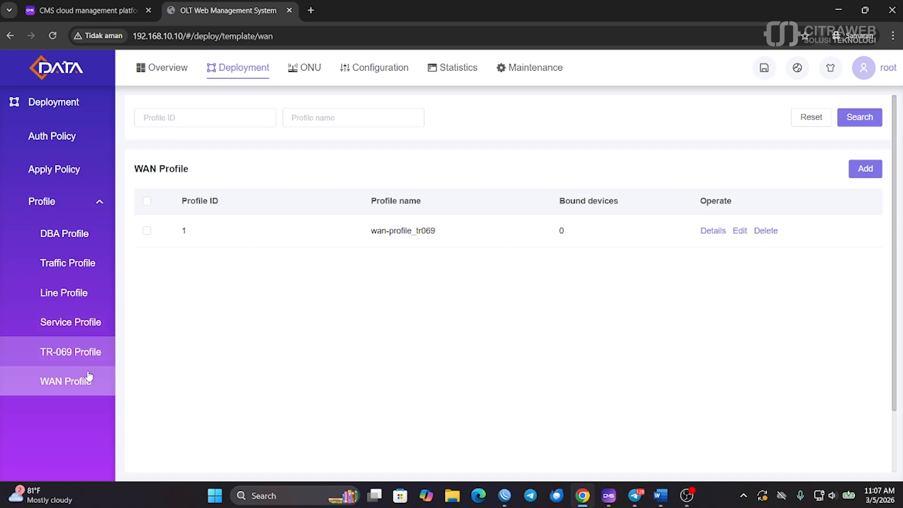
left_click(67, 139)
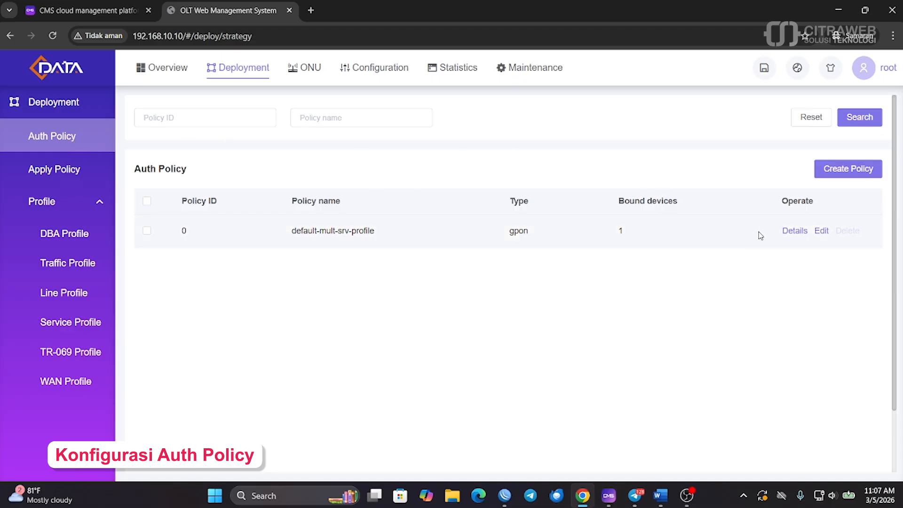
Start a new auth policy and replace its default name with push-tr069
left_click(854, 174)
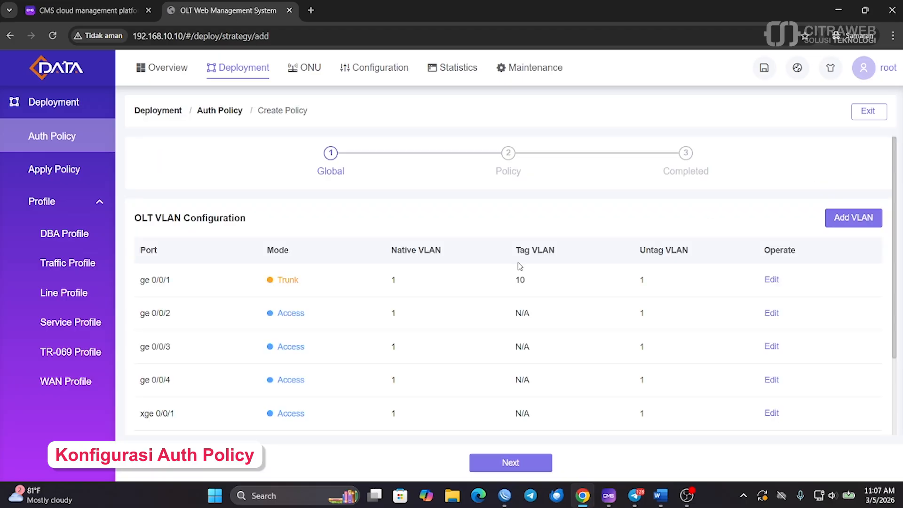
scroll(520, 266, "down", 2)
scroll(530, 365, "up", 1)
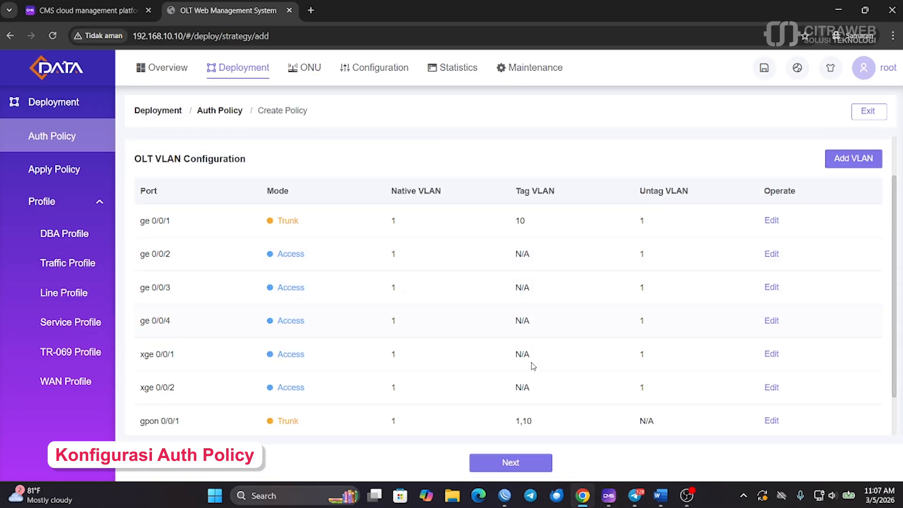
left_click(508, 463)
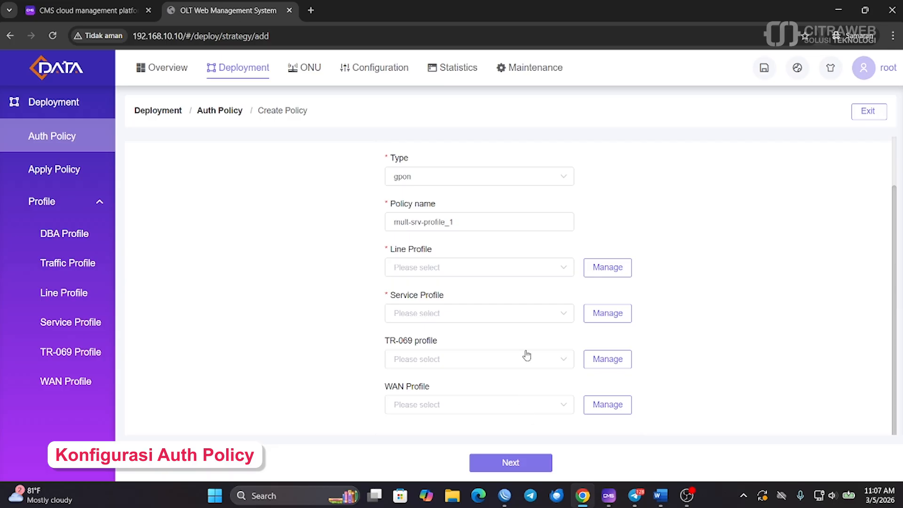
left_click_drag(454, 222, 386, 219)
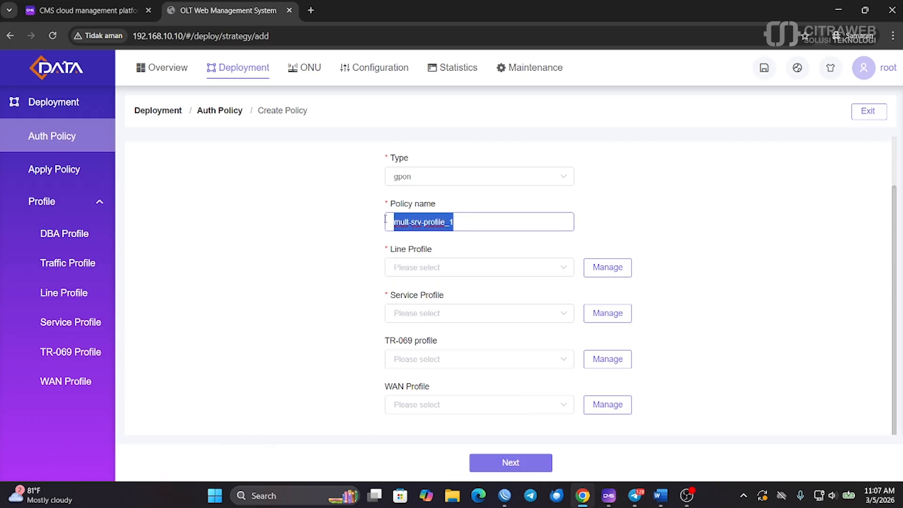
type("push-tr069")
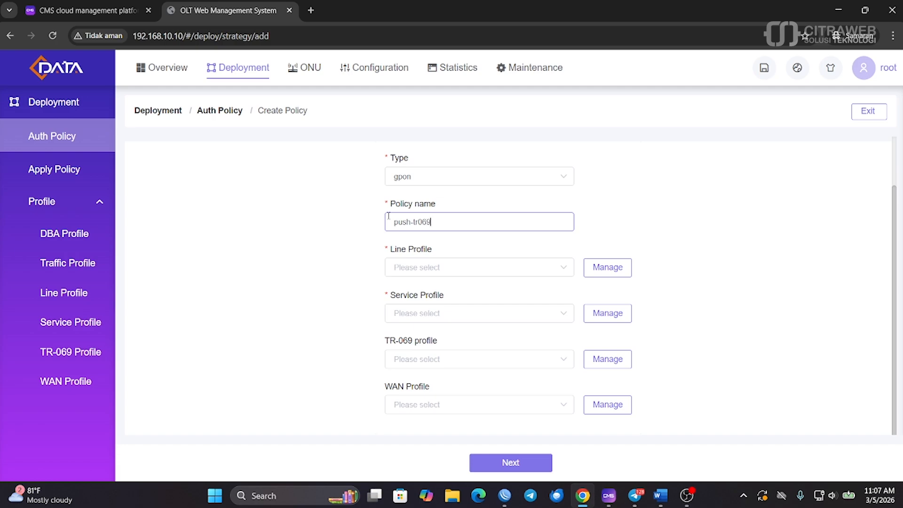
Assign line-profile_mgmt, tr069-cms, wan-profile_tr069 and srv-profile_0 to the policy and create it
left_click(559, 267)
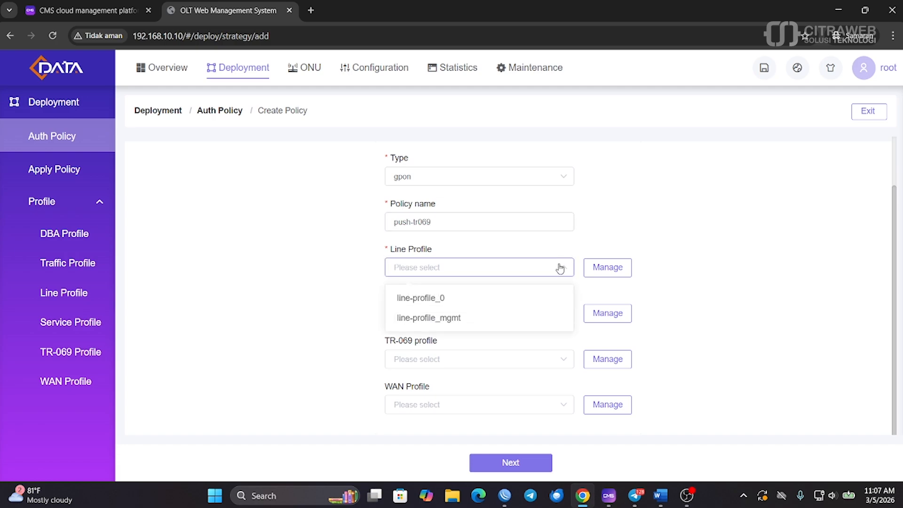
left_click(425, 319)
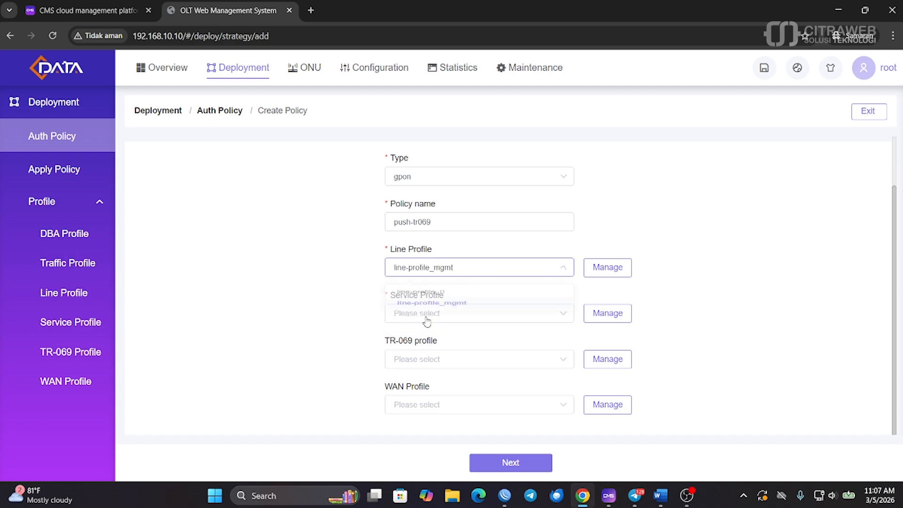
left_click(499, 364)
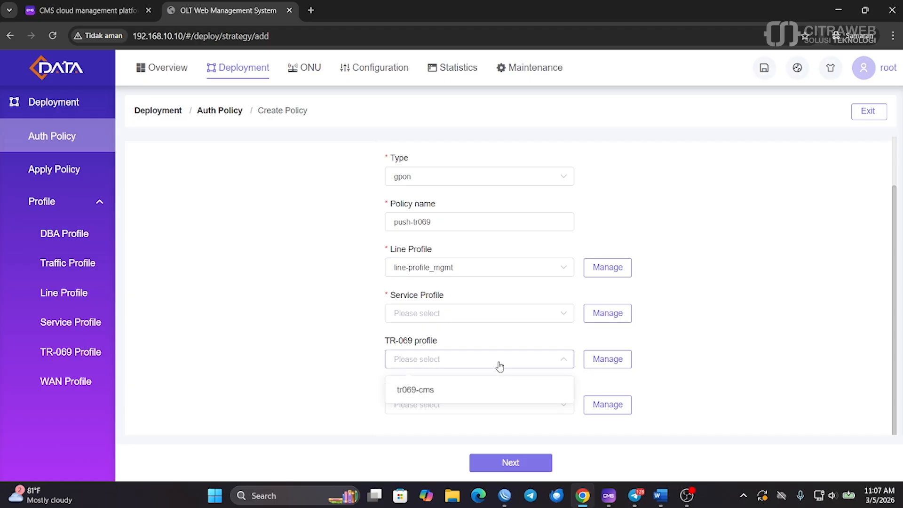
left_click(444, 391)
left_click(556, 409)
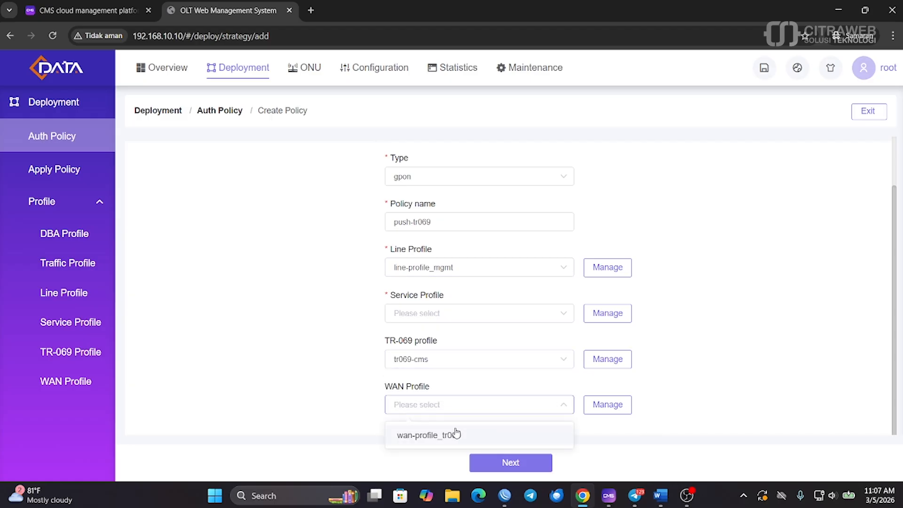
left_click(441, 436)
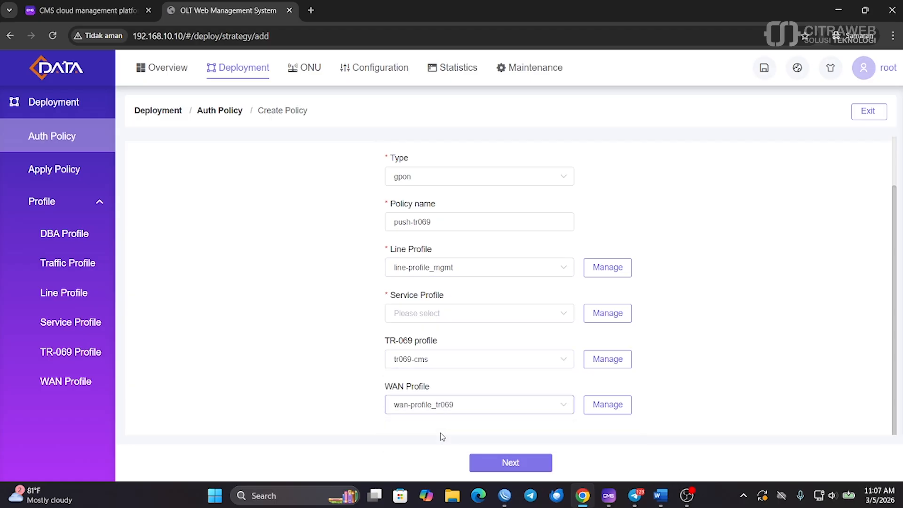
left_click(565, 315)
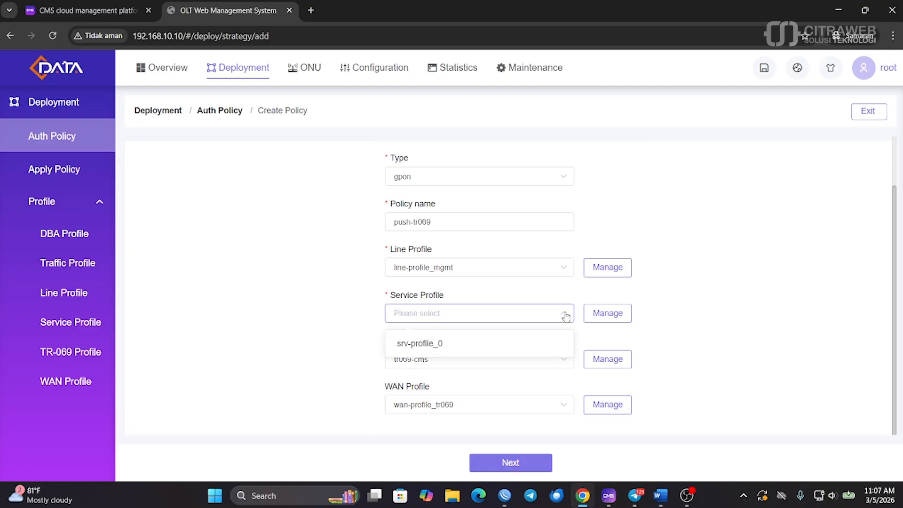
left_click(446, 345)
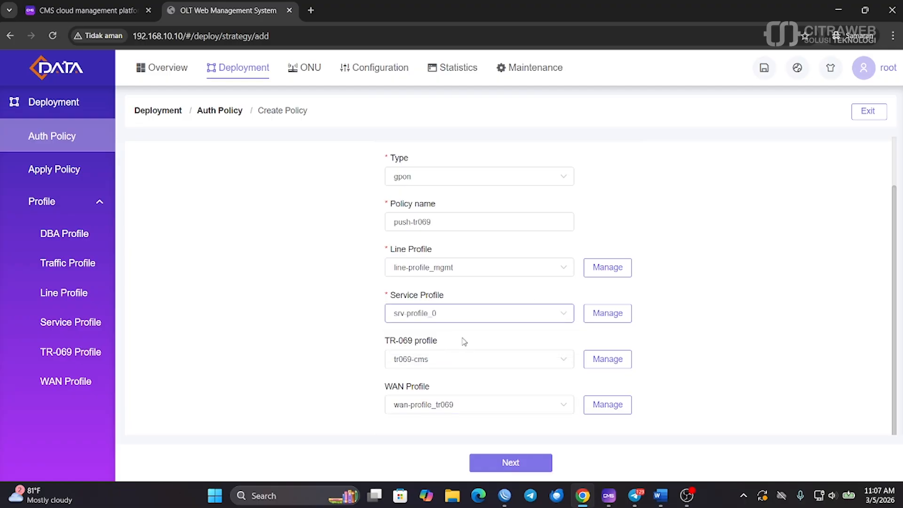
left_click(521, 464)
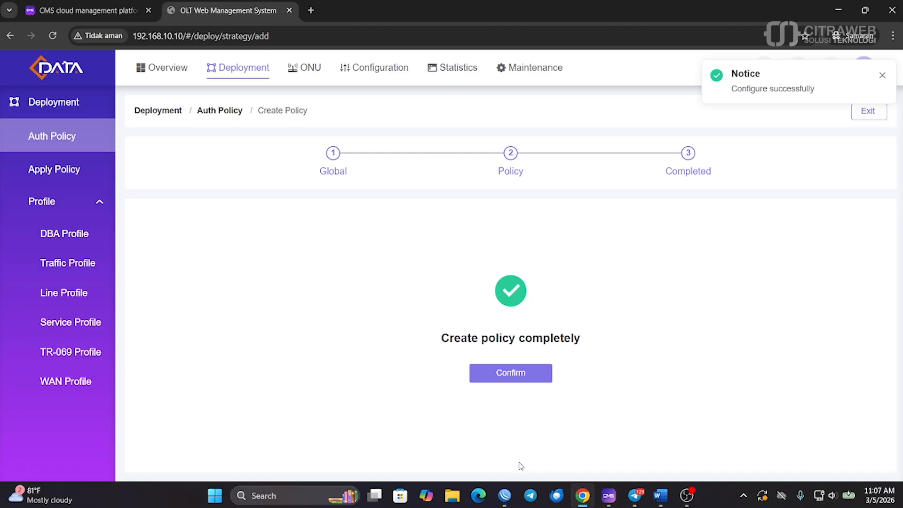
Apply push-tr069 to PON port 1 (gpon 0/0/1) with SN authmode, priority 1, matching any ONU
left_click(528, 377)
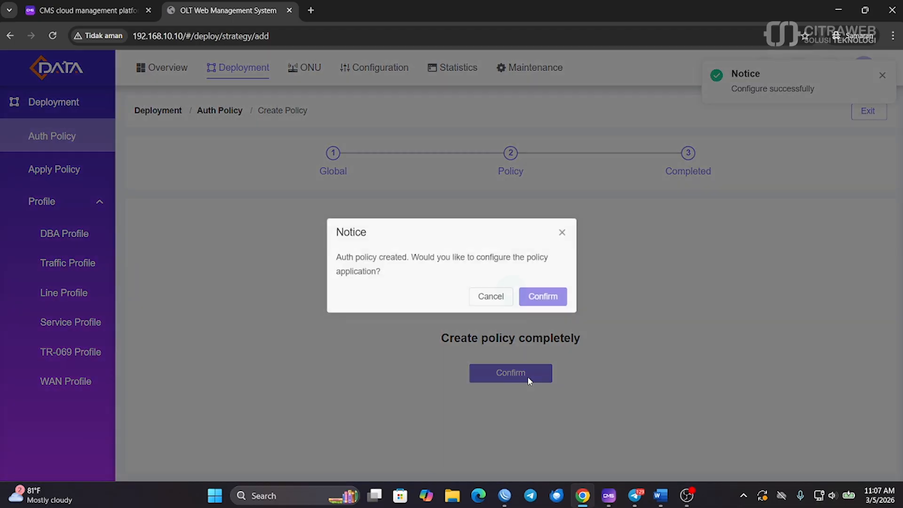
left_click(543, 298)
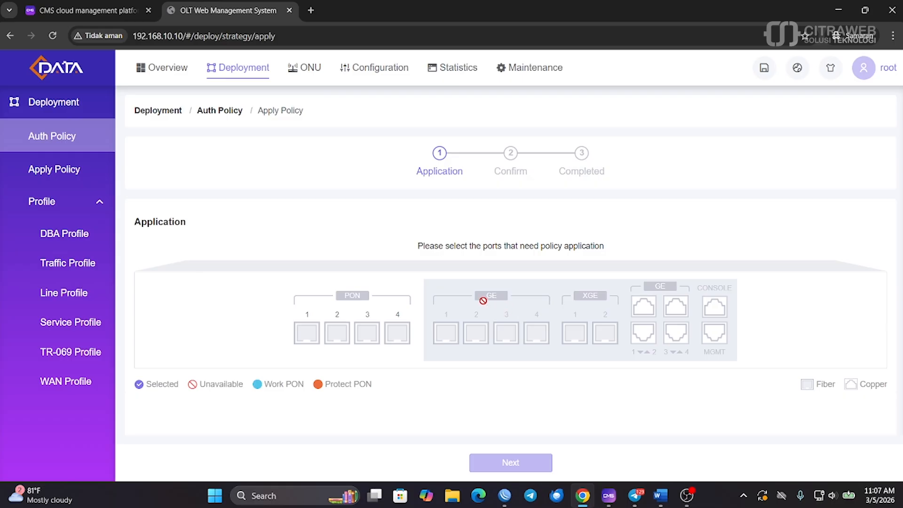
left_click(314, 341)
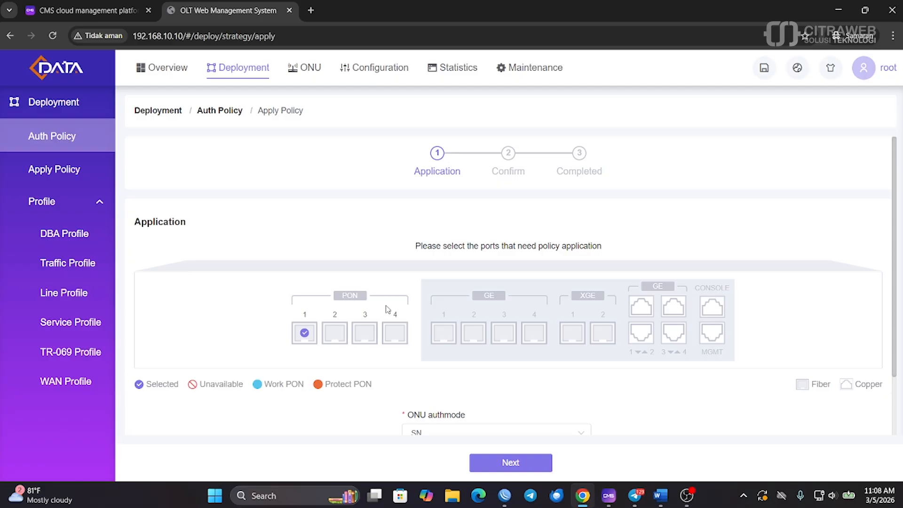
scroll(384, 299, "down", 3)
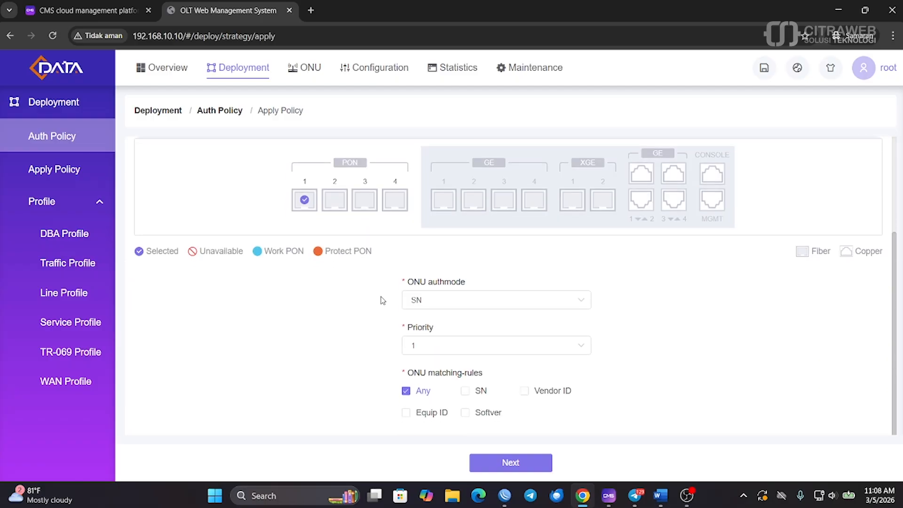
left_click(498, 464)
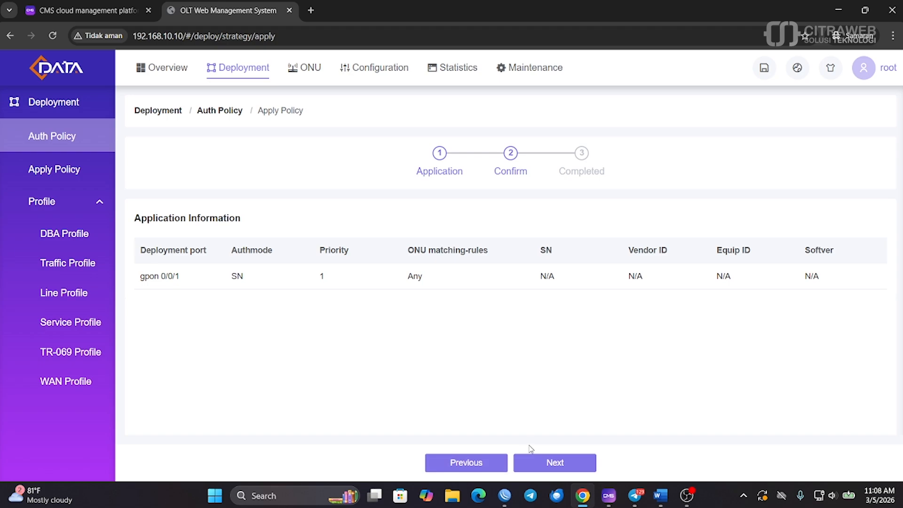
left_click(564, 464)
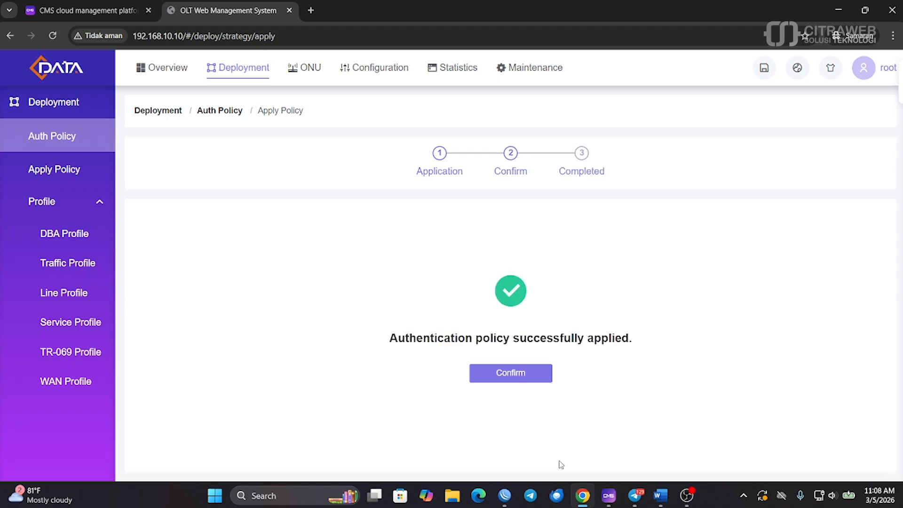
left_click(520, 377)
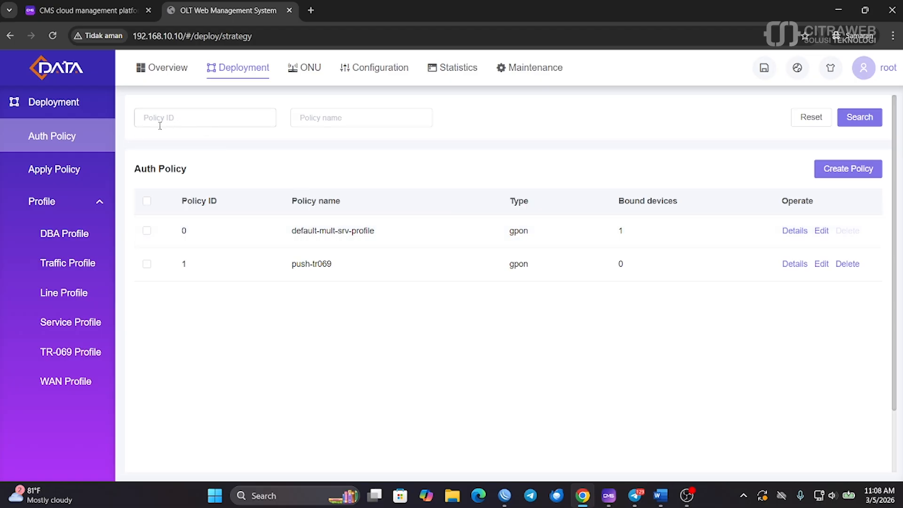
Change ONU 0/0/1's profile to auth policy push-tr069, accepting the service-interruption warning
left_click(298, 74)
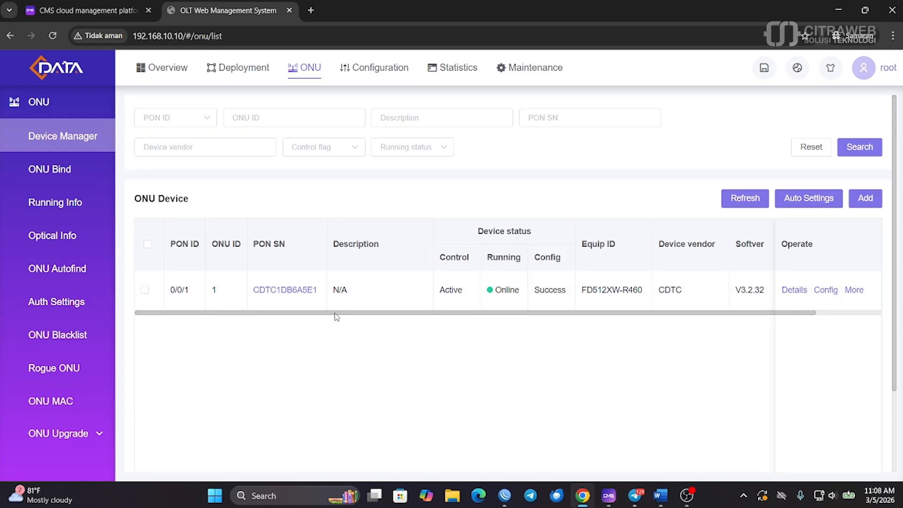
left_click_drag(336, 314, 317, 314)
left_click_drag(363, 314, 453, 316)
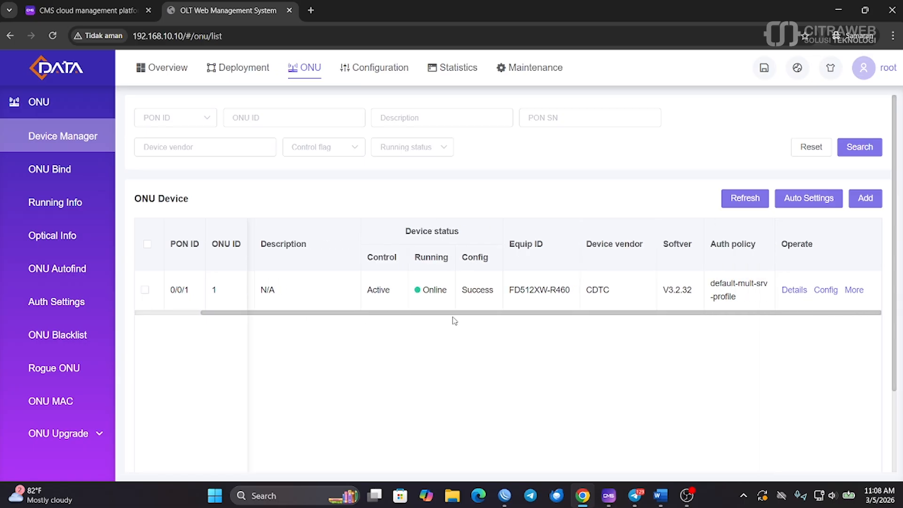
left_click(855, 294)
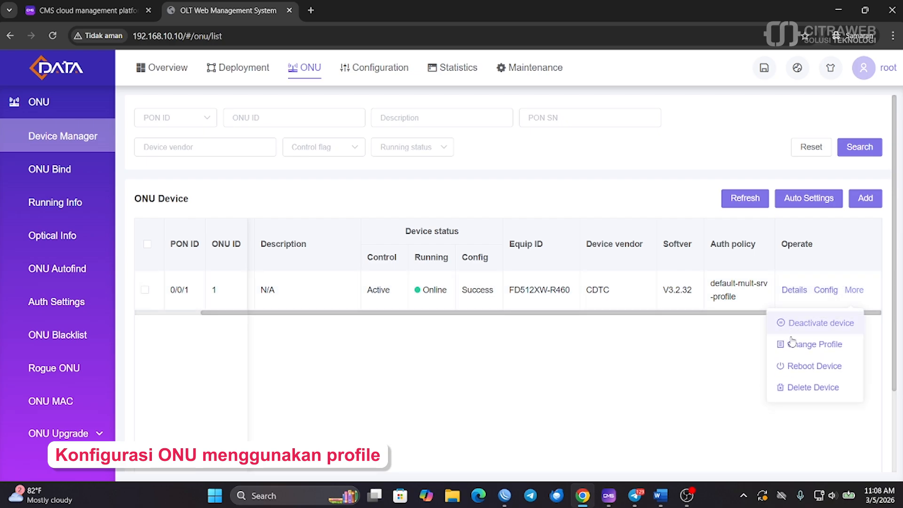
left_click(804, 347)
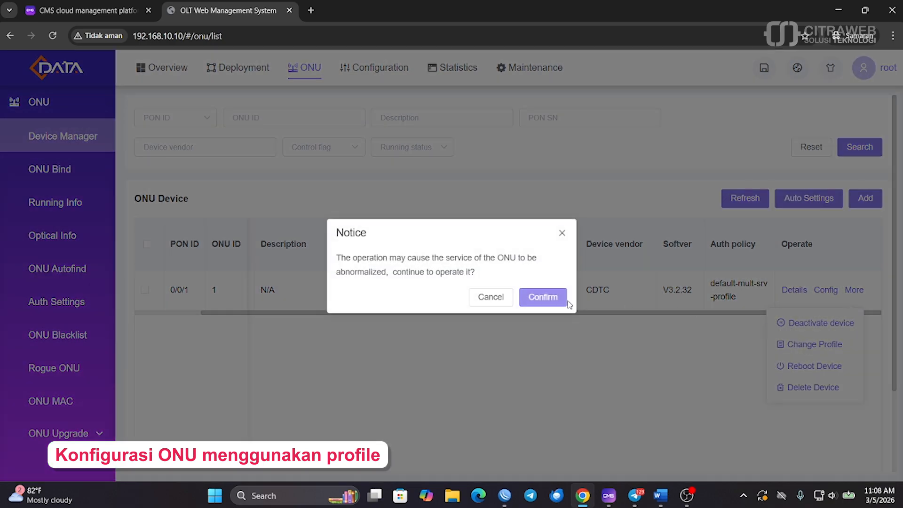
left_click(531, 299)
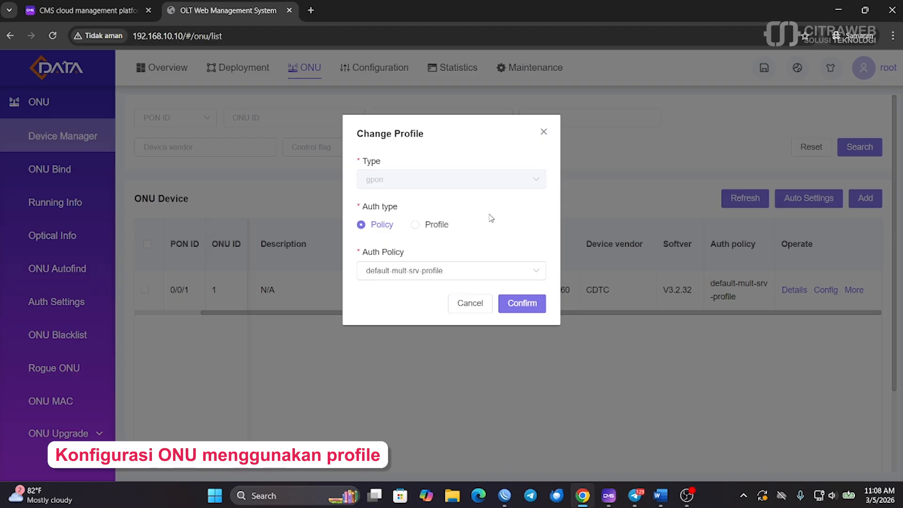
left_click(406, 273)
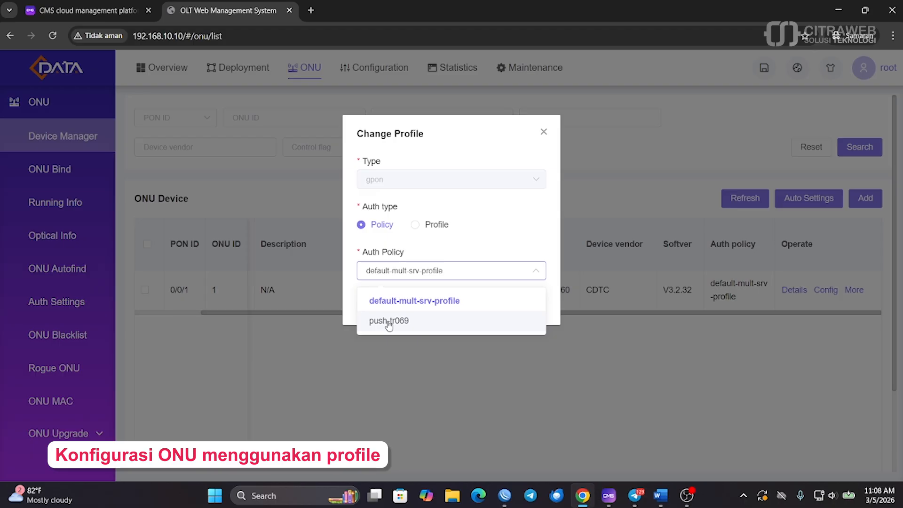
left_click(403, 322)
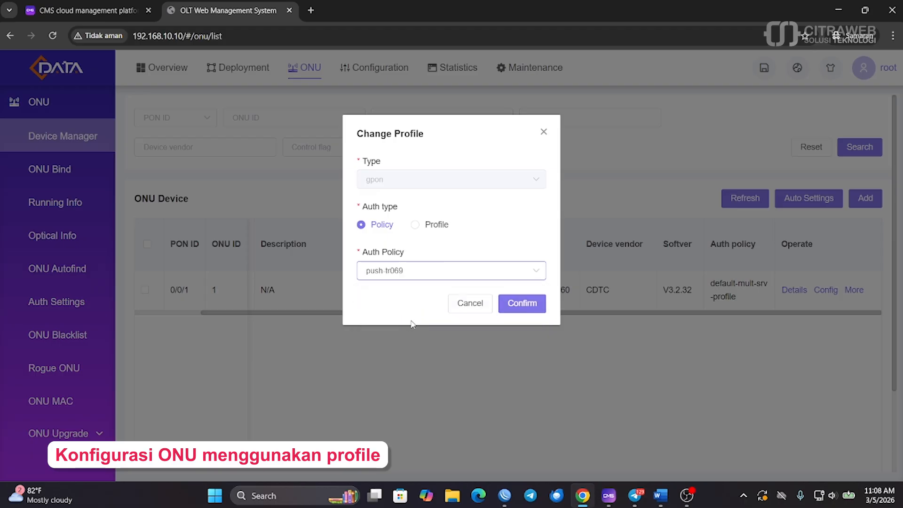
left_click(522, 303)
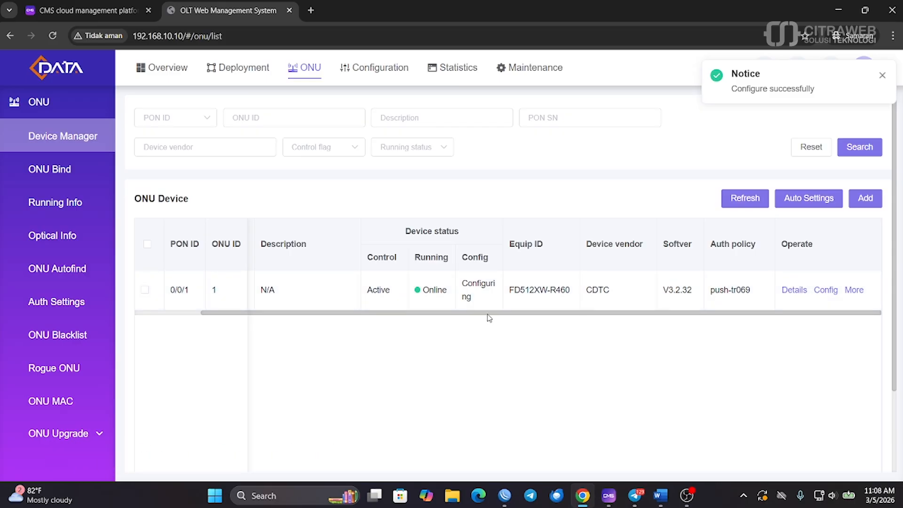
scroll(467, 315, "left", 1)
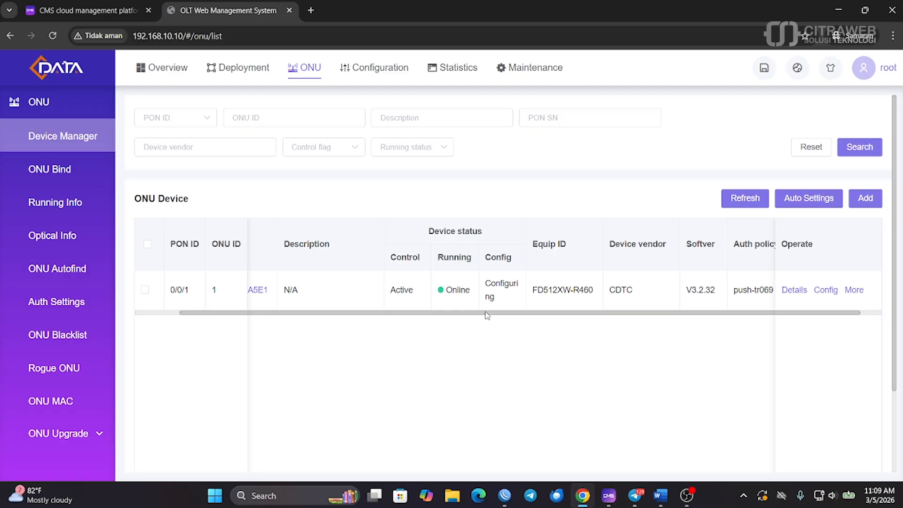
Reload the ONU list and confirm ONU 0/0/1's Config column now reads Success
left_click_drag(488, 315, 476, 315)
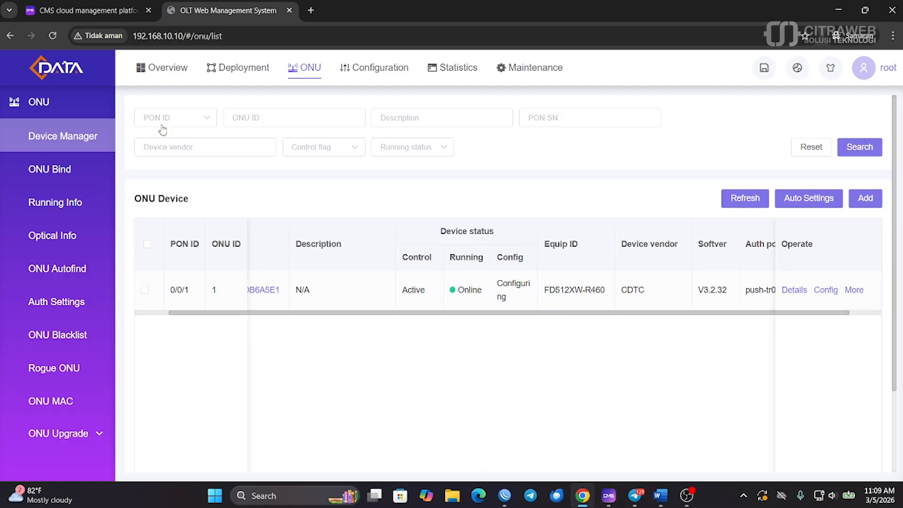
left_click(51, 37)
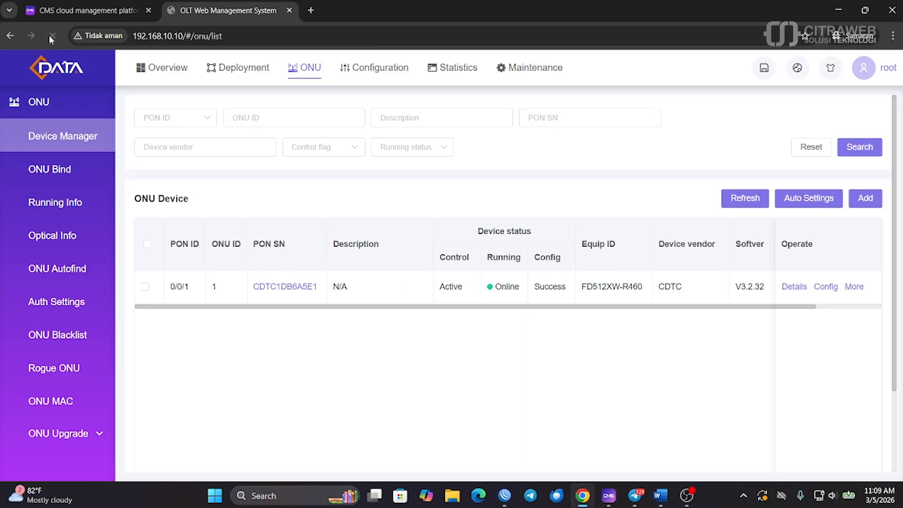
left_click_drag(533, 290, 570, 291)
scroll(581, 315, "right", 3)
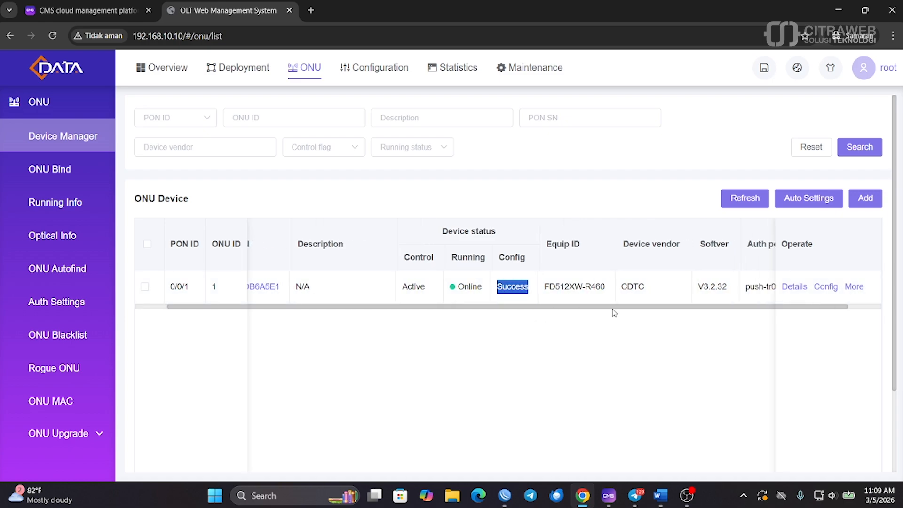
Inspect the ONU's service configuration: user VLAN 10, WAN IP address and WAN connection name
left_click(826, 287)
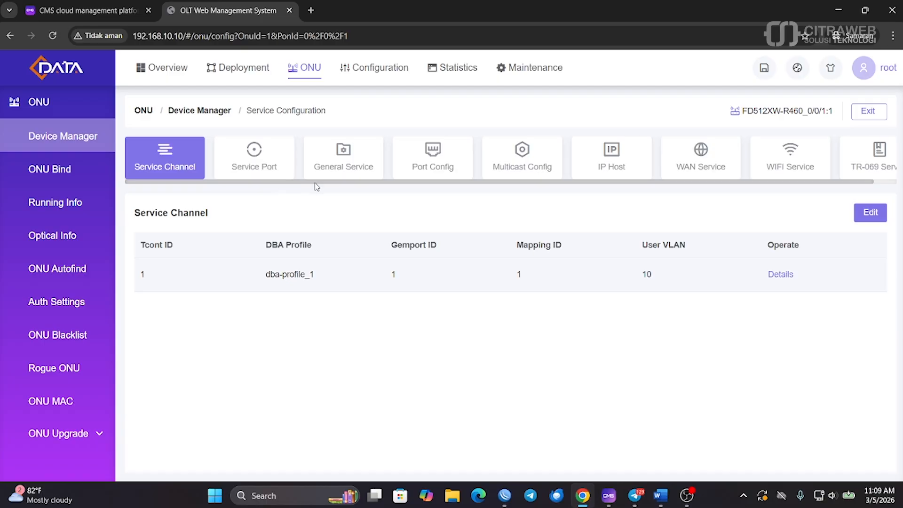
double_click(647, 274)
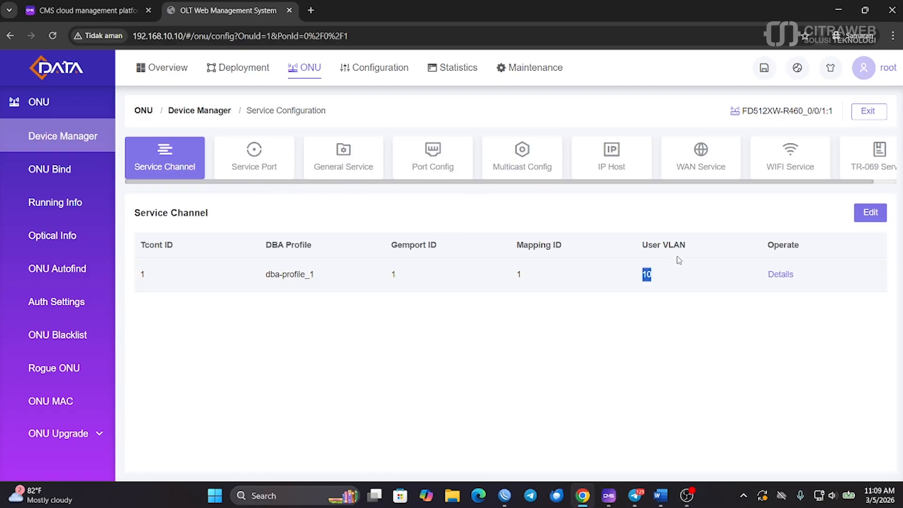
left_click(688, 162)
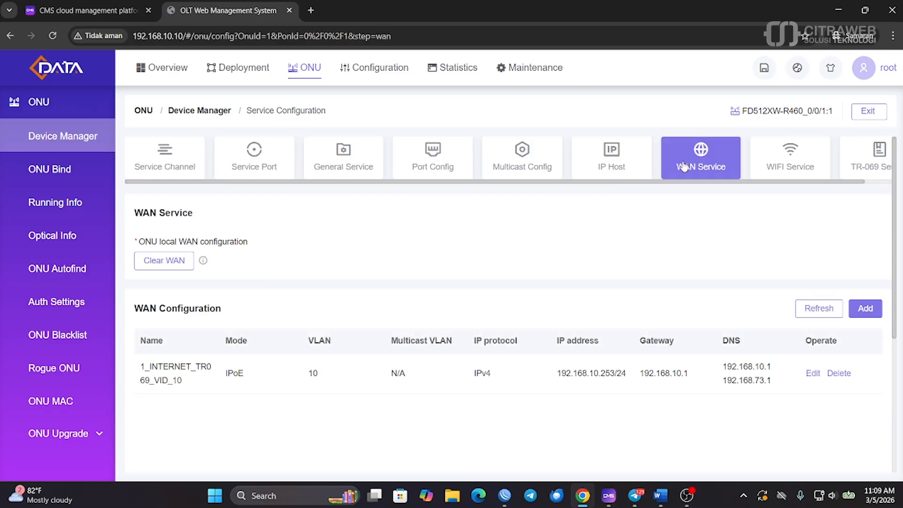
left_click_drag(550, 382, 623, 373)
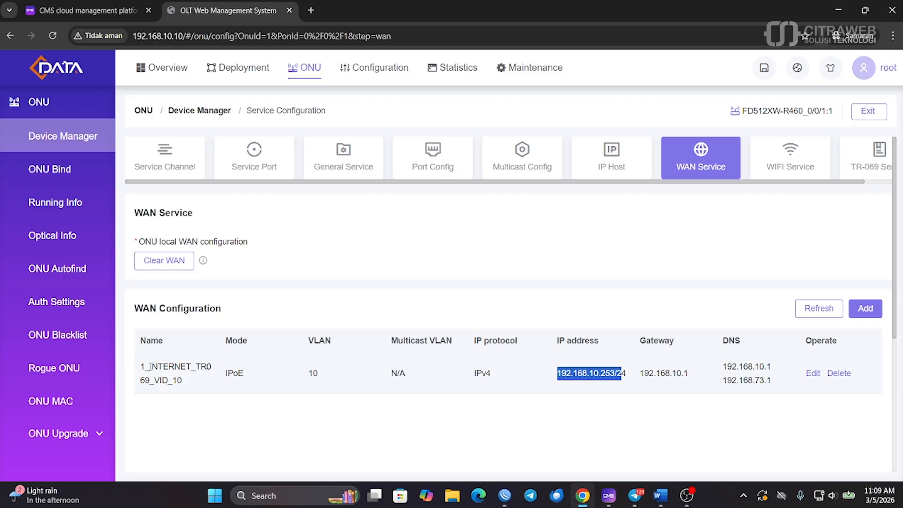
left_click_drag(150, 367, 148, 381)
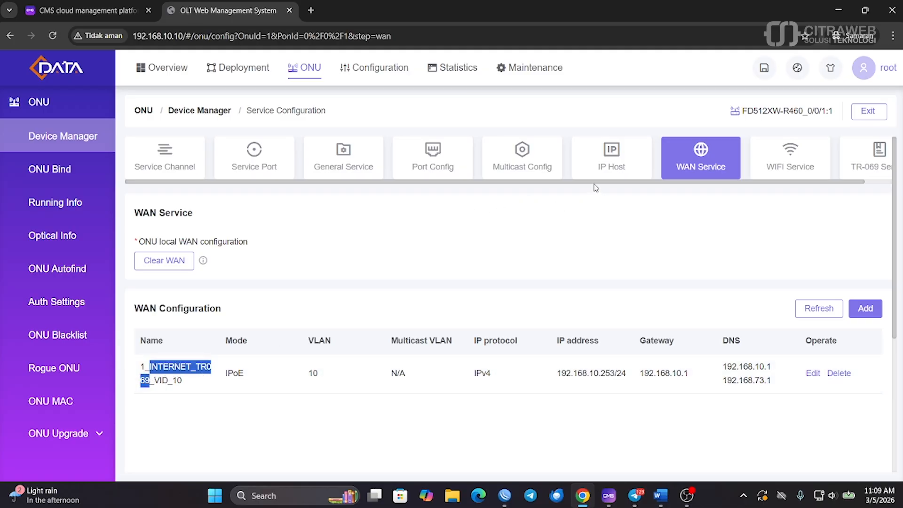
scroll(596, 186, "right", 2)
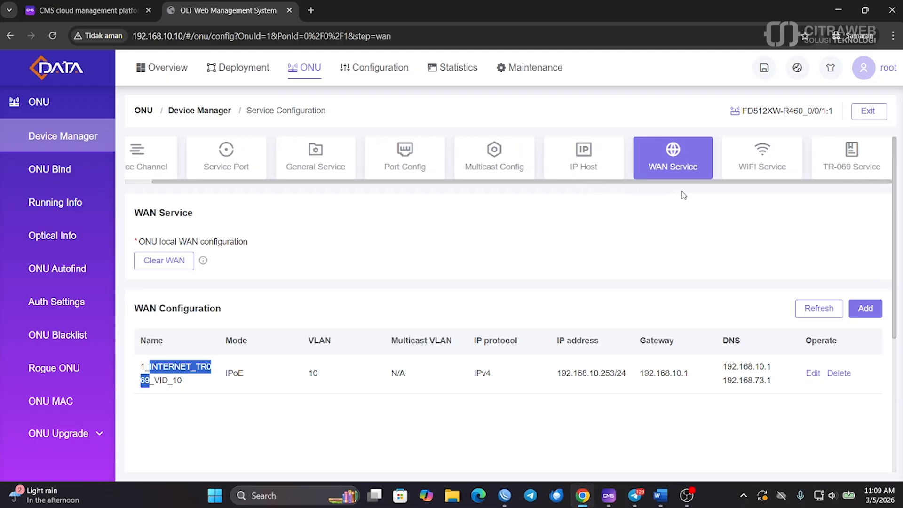
Review the ONU's TR-069 ACS server URL, then return to the ONU Device list
left_click(848, 169)
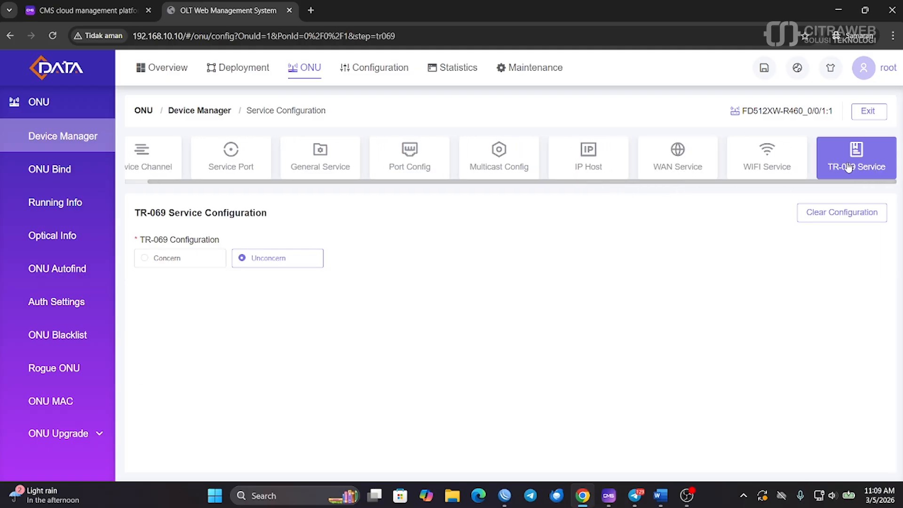
scroll(433, 272, "down", 4)
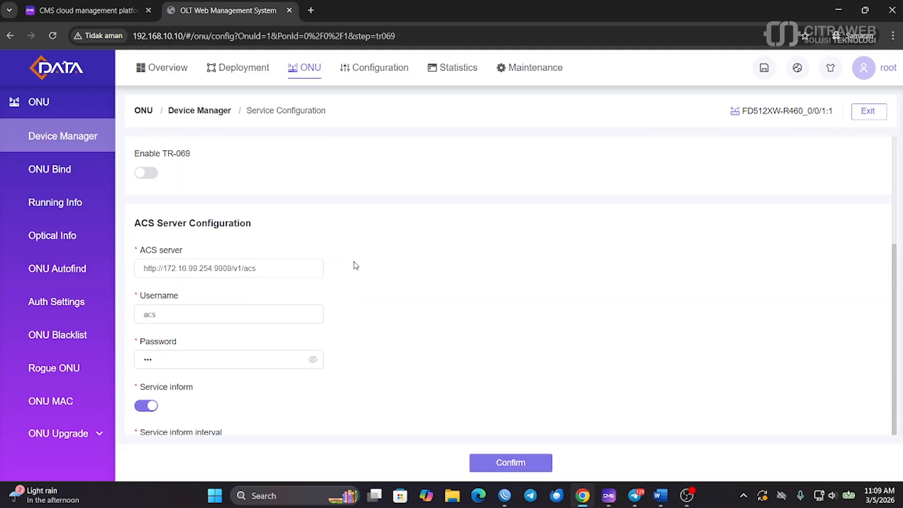
left_click_drag(281, 268, 128, 272)
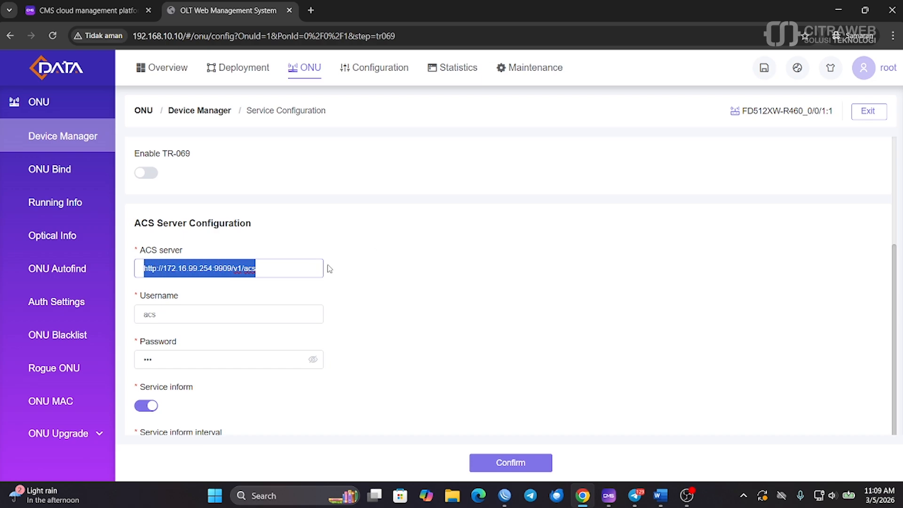
scroll(384, 357, "down", 1)
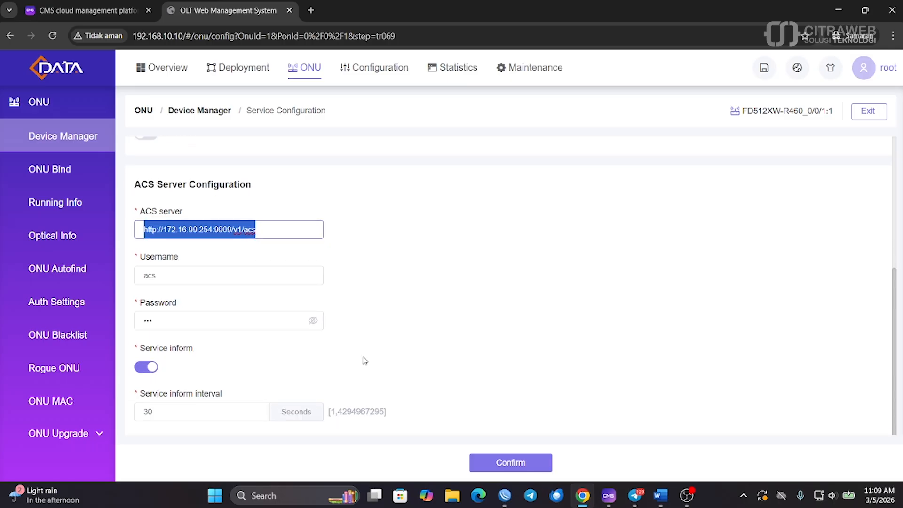
scroll(365, 360, "up", 5)
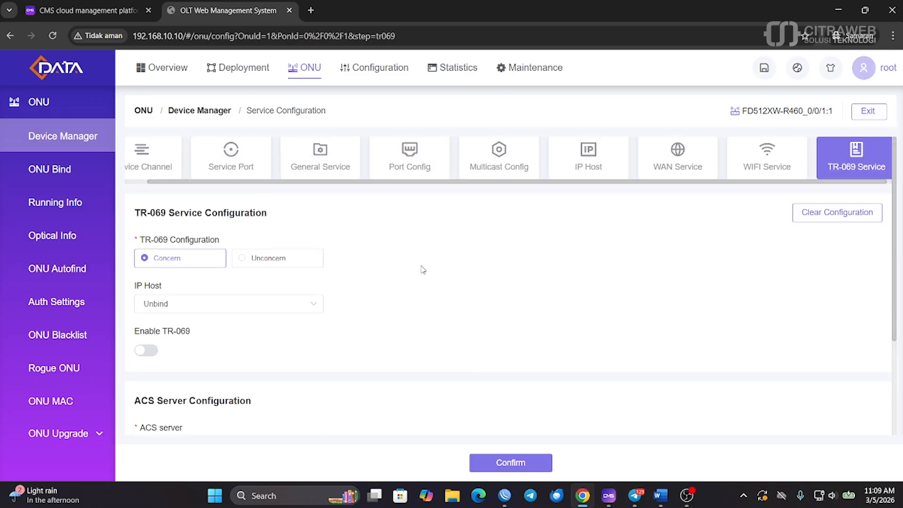
left_click_drag(367, 186, 318, 186)
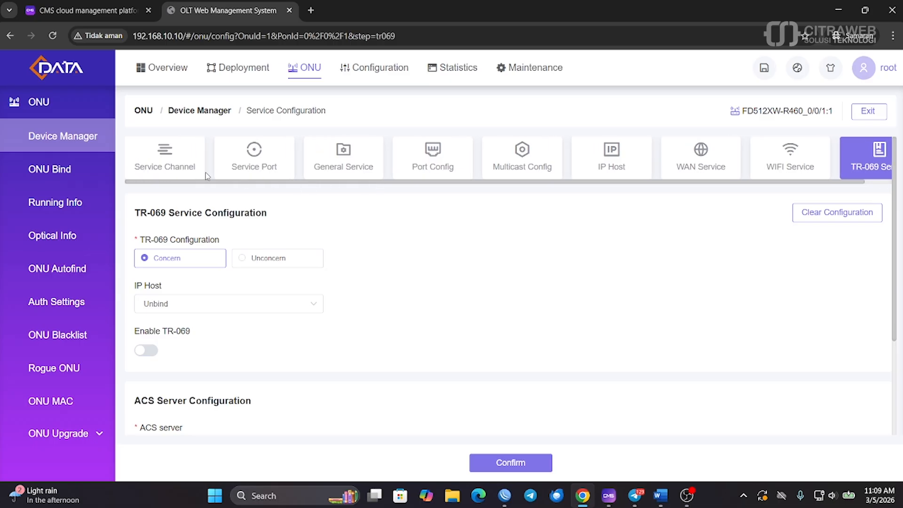
left_click(82, 140)
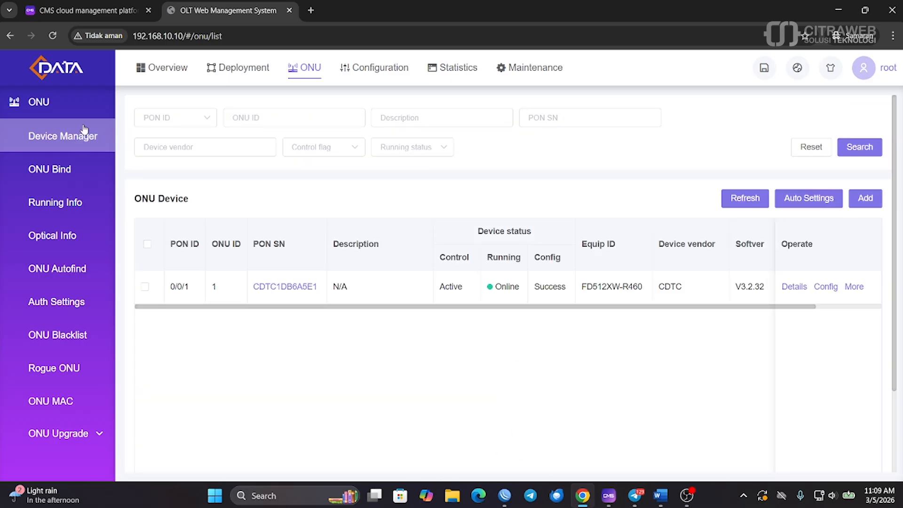
Open the CMS ONU List, refresh it and reload the page; it still shows 0 ONUs
left_click(80, 5)
scroll(218, 205, "up", 5)
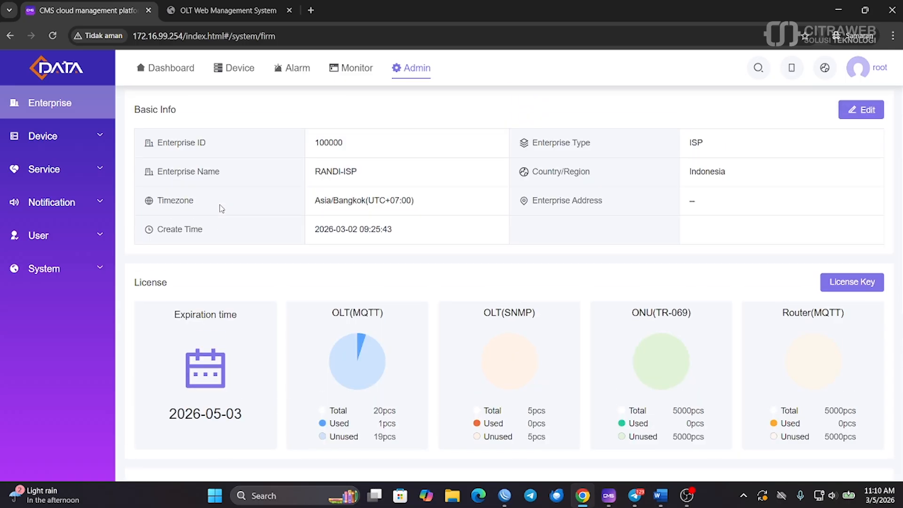
left_click(240, 74)
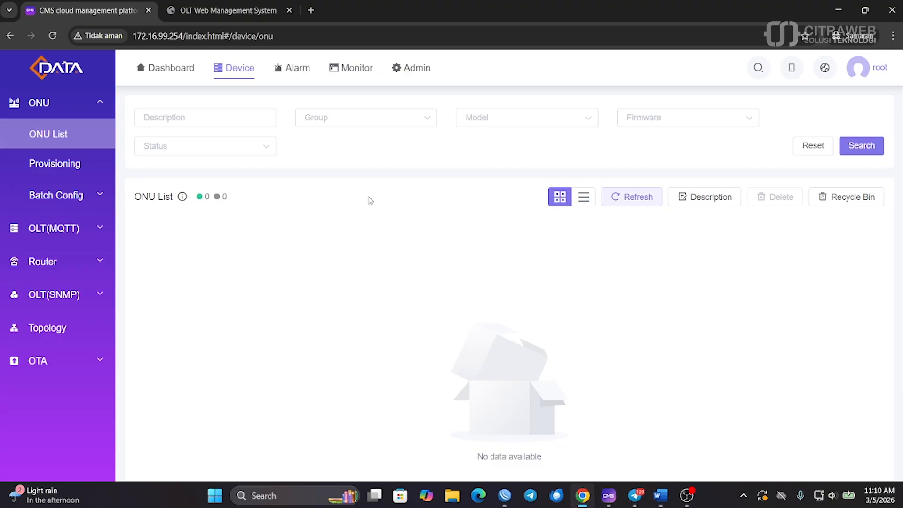
left_click(625, 202)
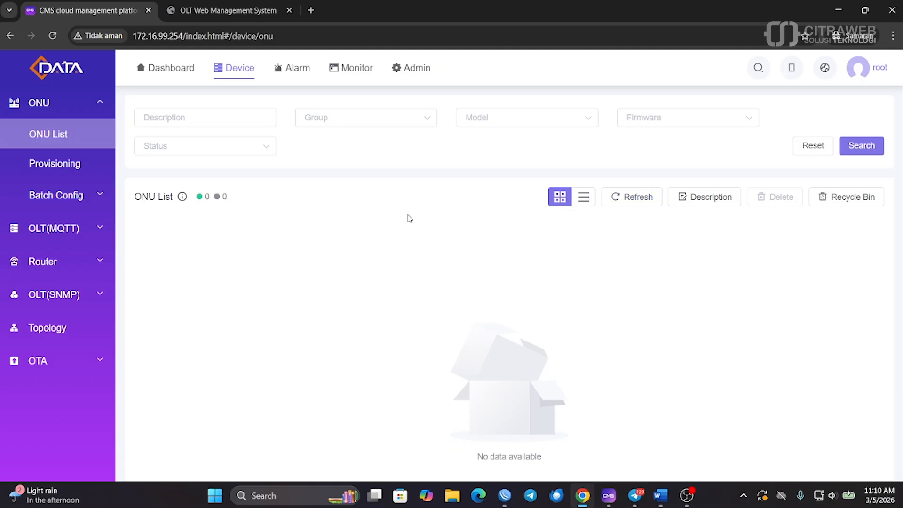
left_click(52, 36)
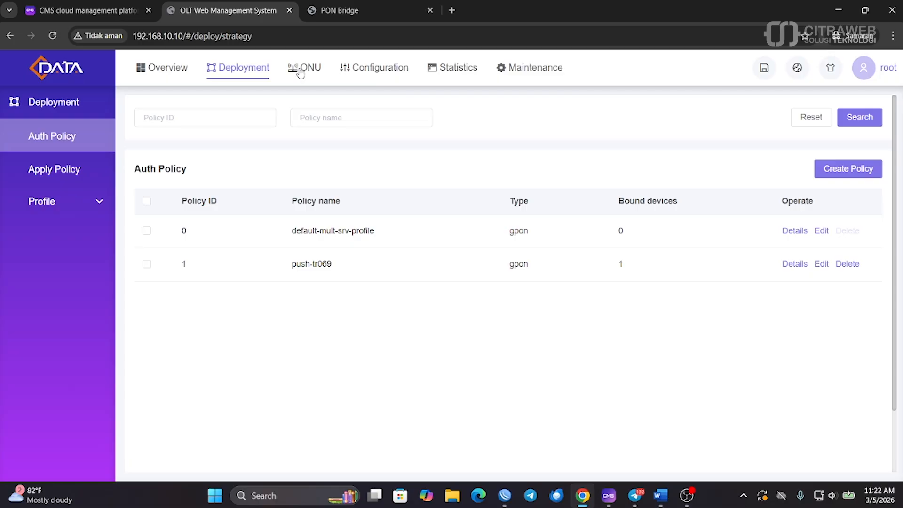
Copy the ONU's WAN IP 192.168.10.253 from its WAN Service settings into a new private tab
left_click(299, 70)
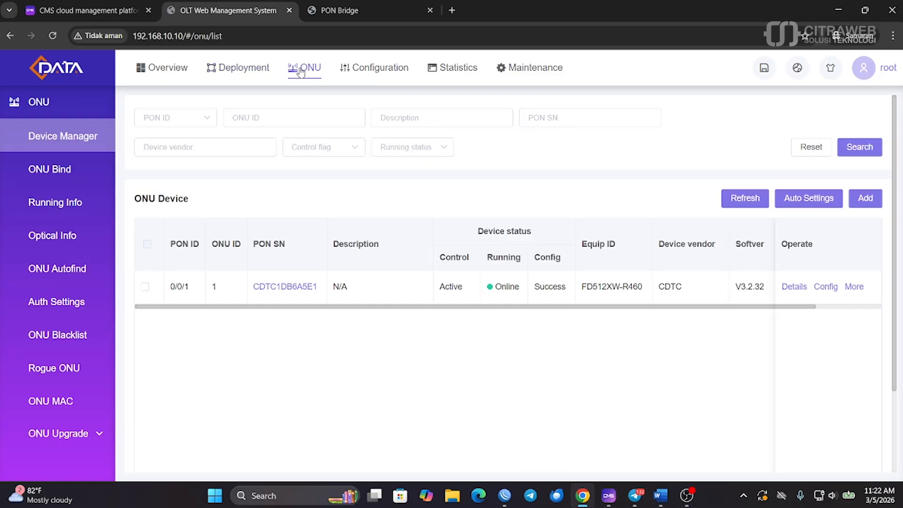
left_click(826, 288)
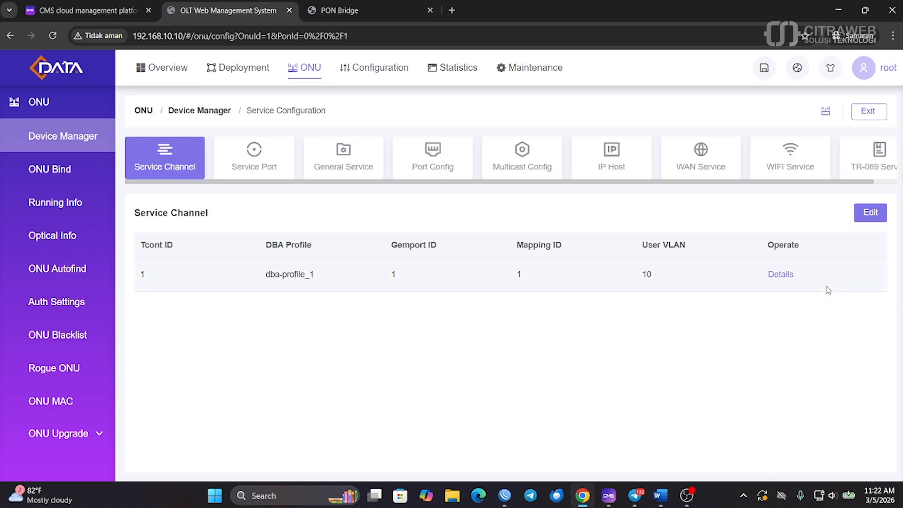
left_click(692, 174)
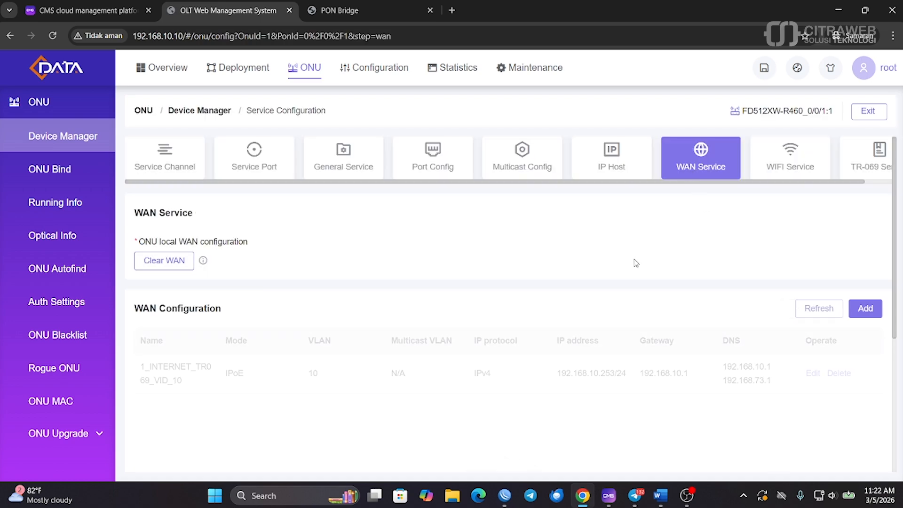
left_click_drag(555, 374, 614, 374)
key("ctrl+c")
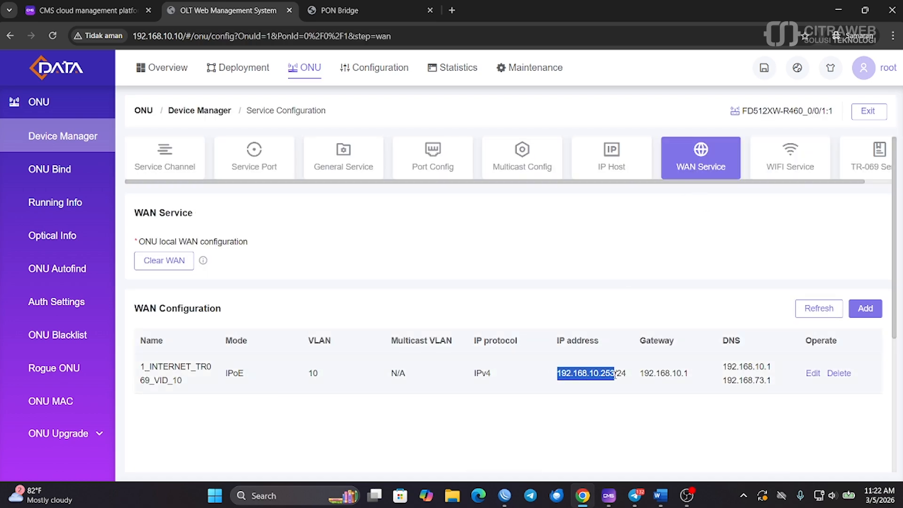
left_click(451, 10)
Load the ONU page at 192.168.10.253, check its WAN connection, then open Management > Remote Management
key("ctrl+v")
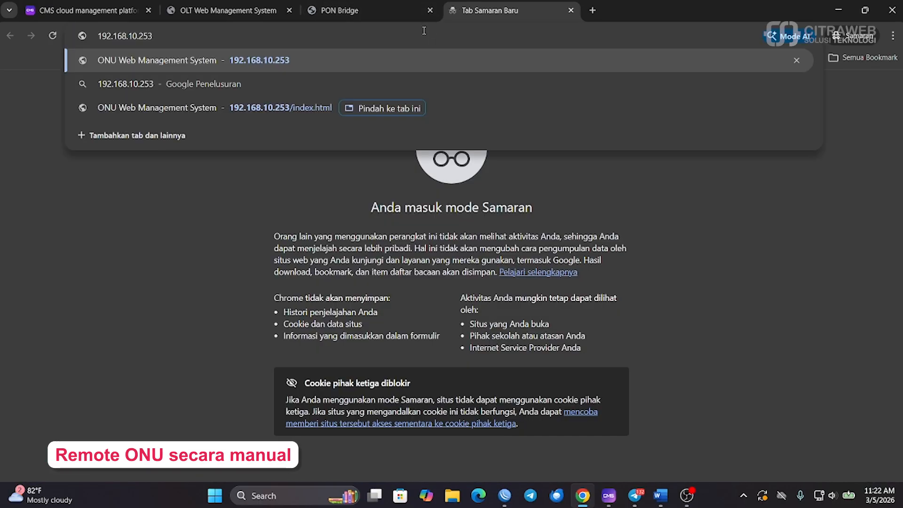
key("Return")
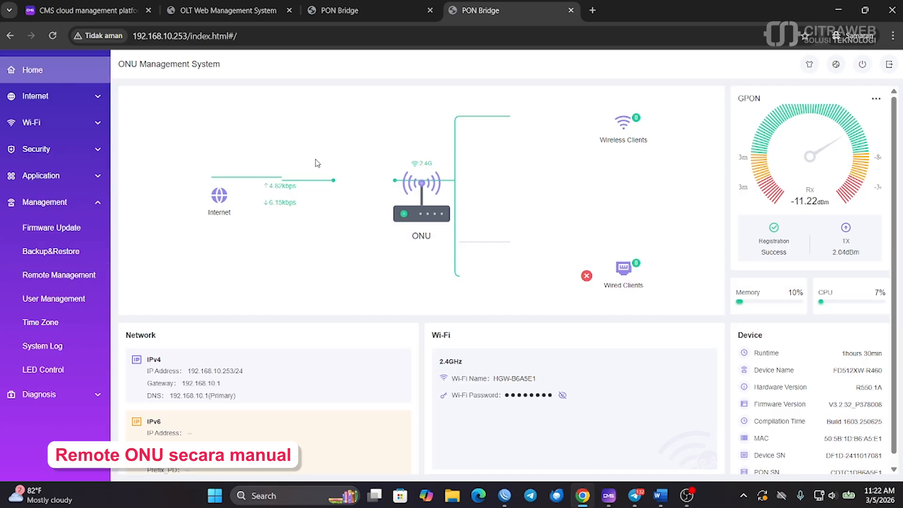
left_click(84, 100)
left_click(56, 121)
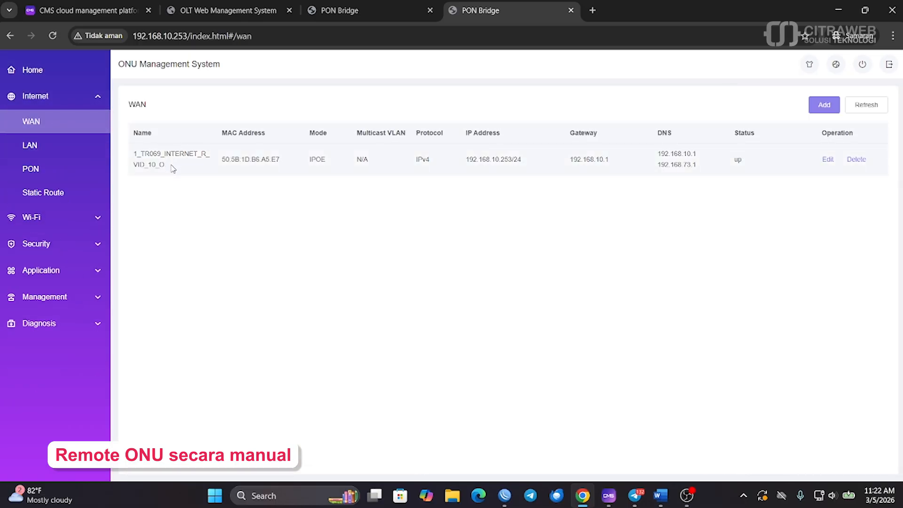
left_click_drag(173, 168, 133, 153)
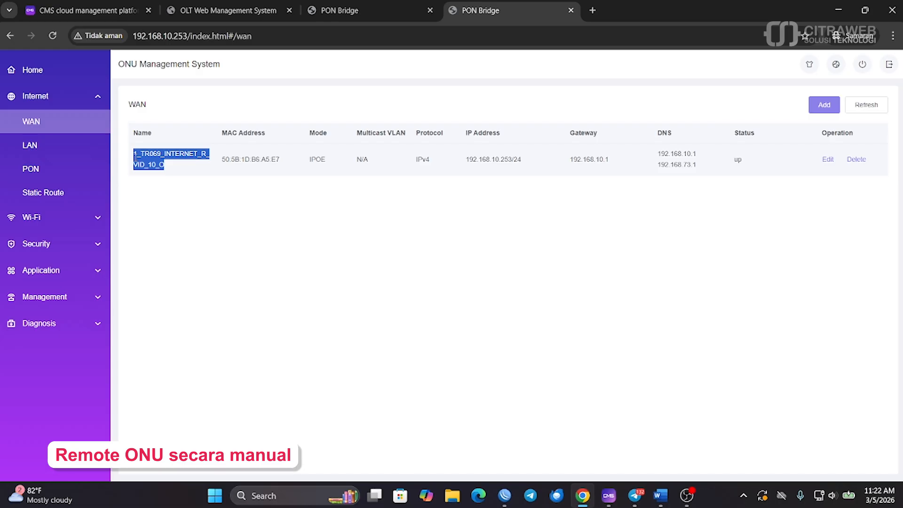
left_click(79, 106)
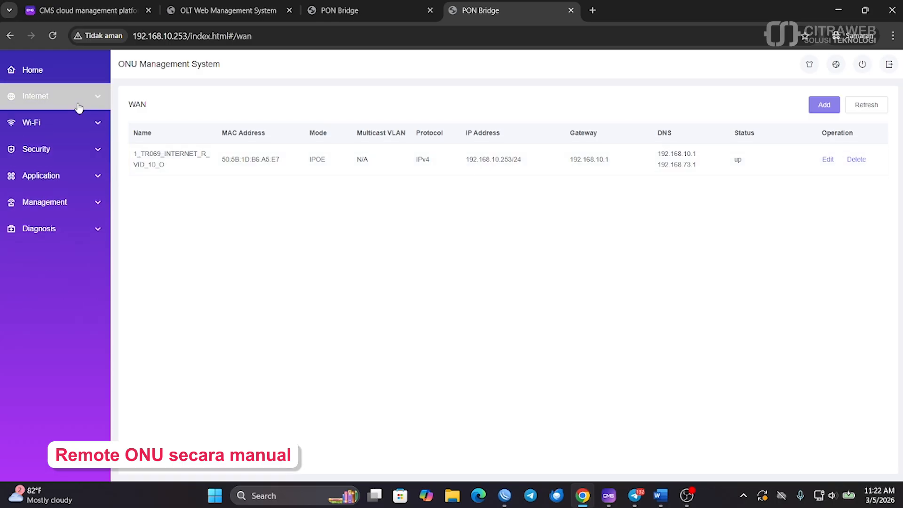
left_click(87, 204)
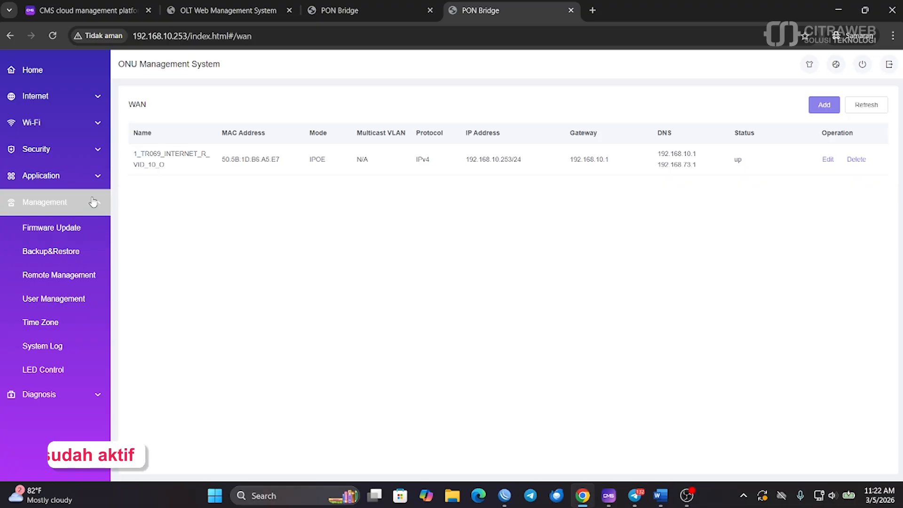
left_click(74, 279)
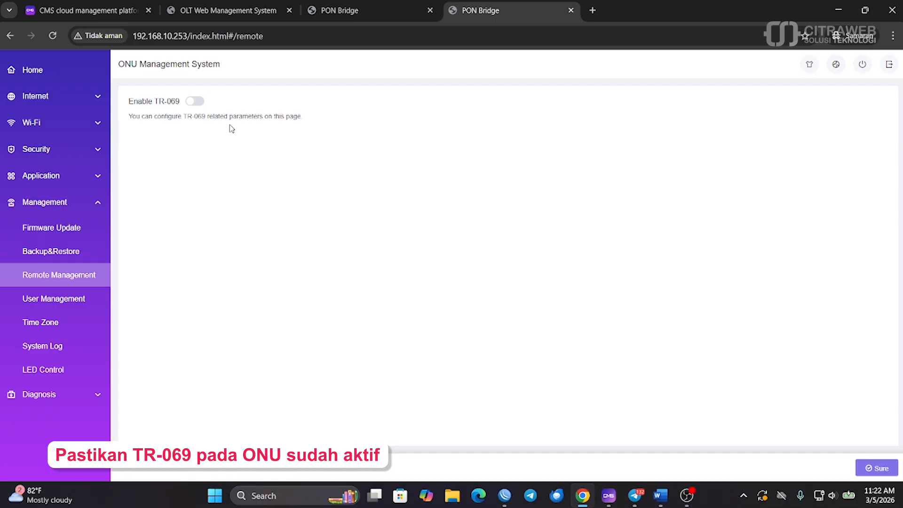
left_click(196, 102)
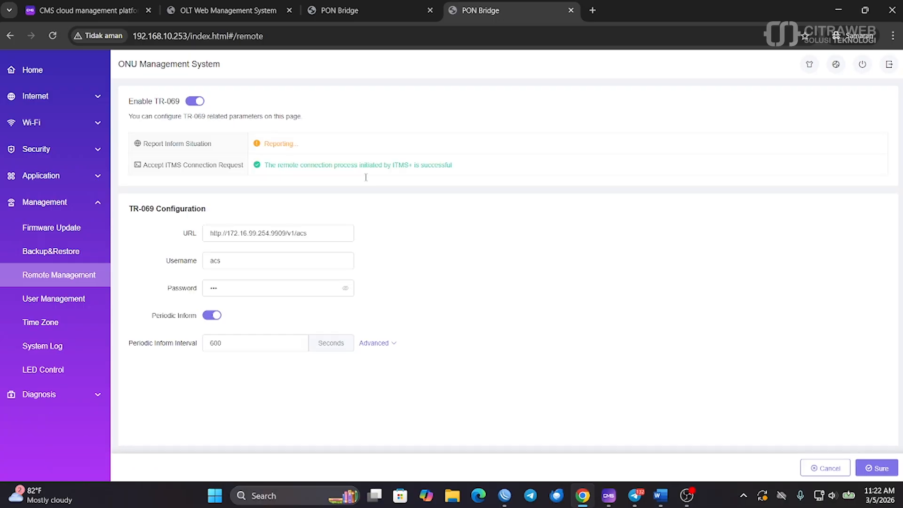
left_click(879, 471)
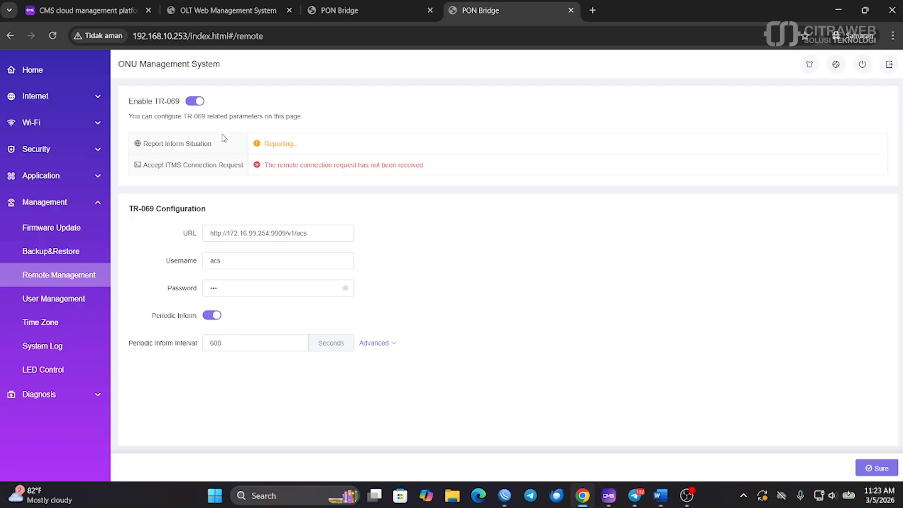
left_click(54, 38)
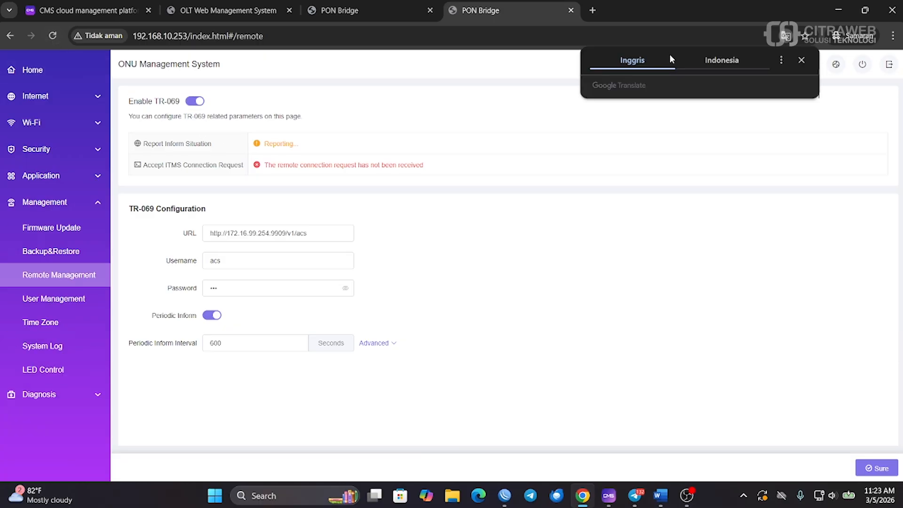
left_click(802, 62)
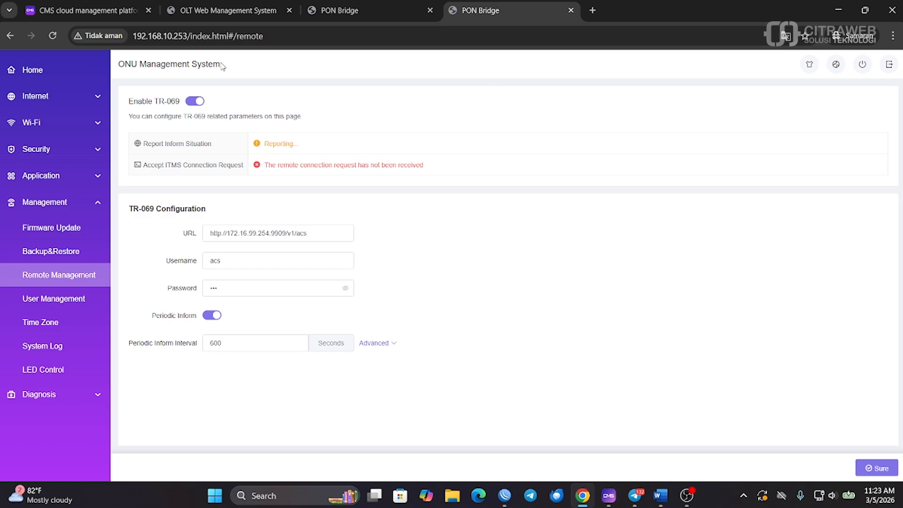
Reload the Remote Management page repeatedly until the TR-069 inform report status updates
left_click(54, 37)
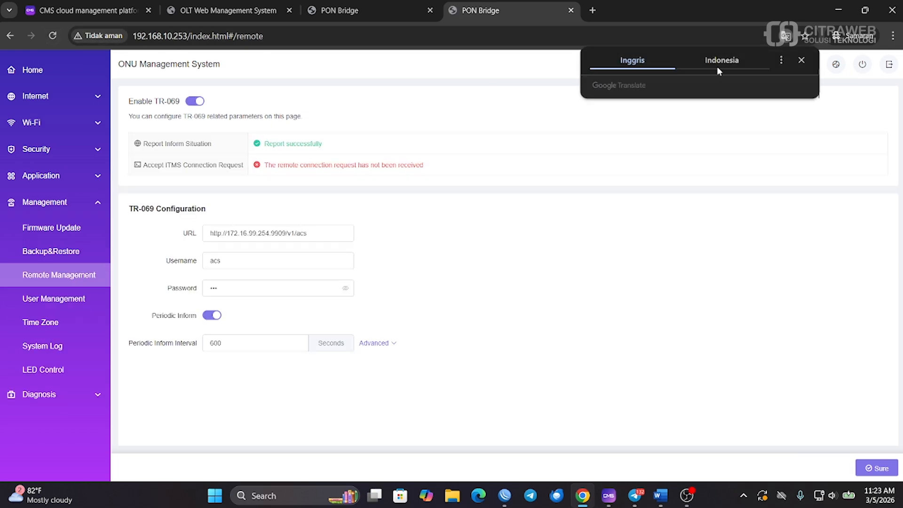
left_click(802, 60)
left_click_drag(425, 165, 296, 165)
left_click(295, 164)
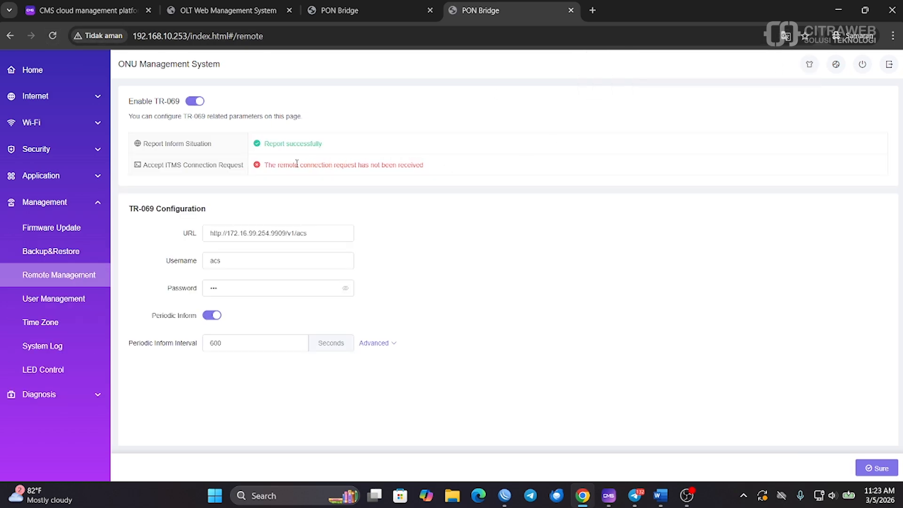
left_click(53, 38)
left_click(802, 62)
left_click(52, 36)
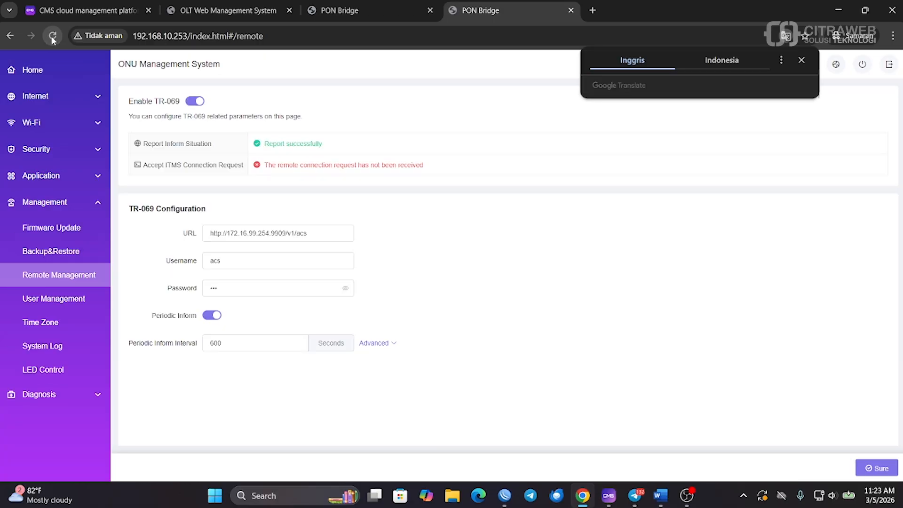
left_click(802, 60)
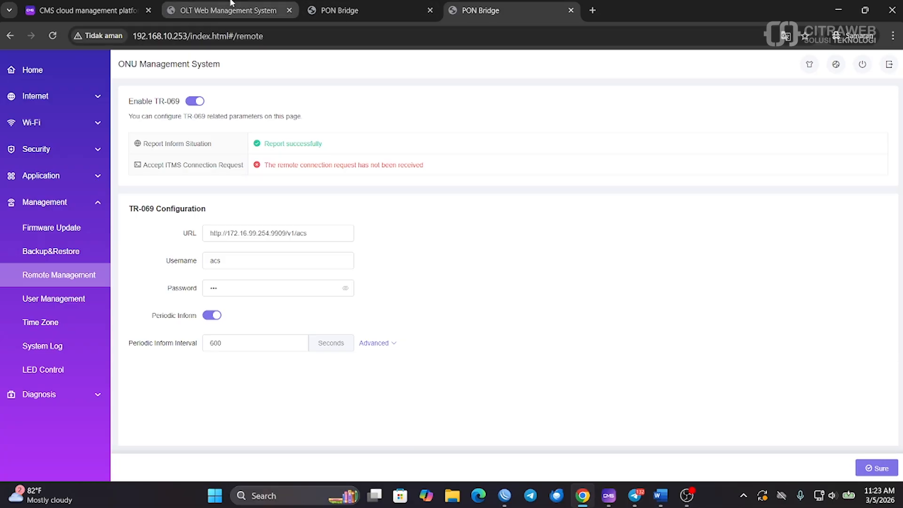
left_click(126, 4)
Reload the CMS ONU list and verify the ONU shows Report successfully and its ITMS connection status
left_click(52, 36)
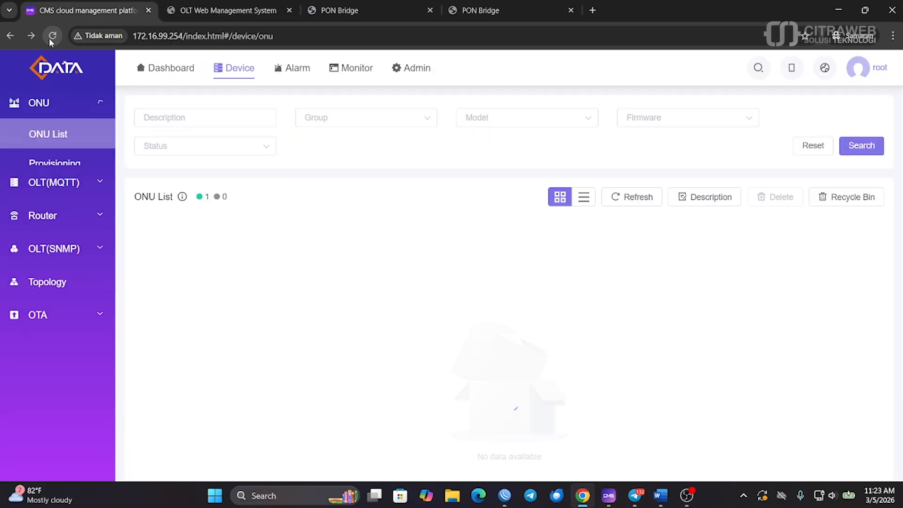
left_click(468, 9)
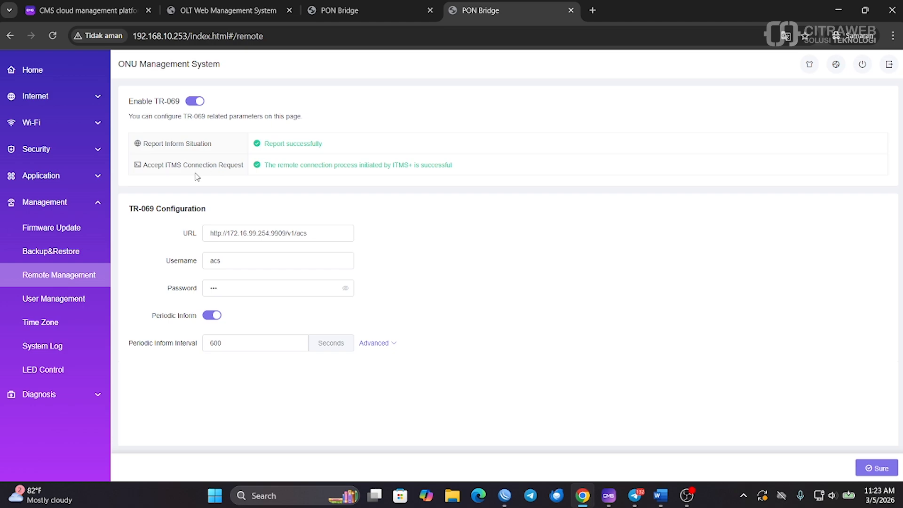
left_click_drag(267, 142, 282, 143)
left_click(329, 153)
left_click_drag(270, 167, 395, 164)
left_click(396, 163)
Reload the CMS ONU List until the ONU appears and open its Device Details
left_click(98, 3)
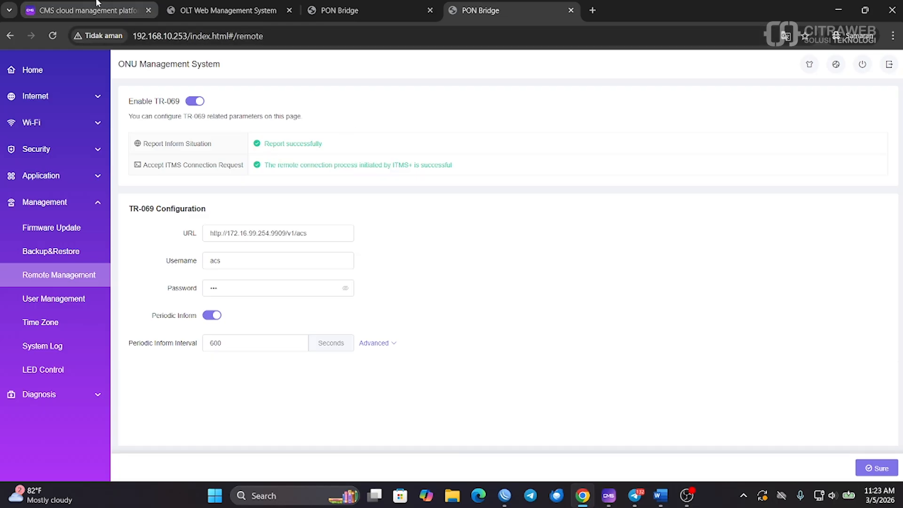
left_click(53, 38)
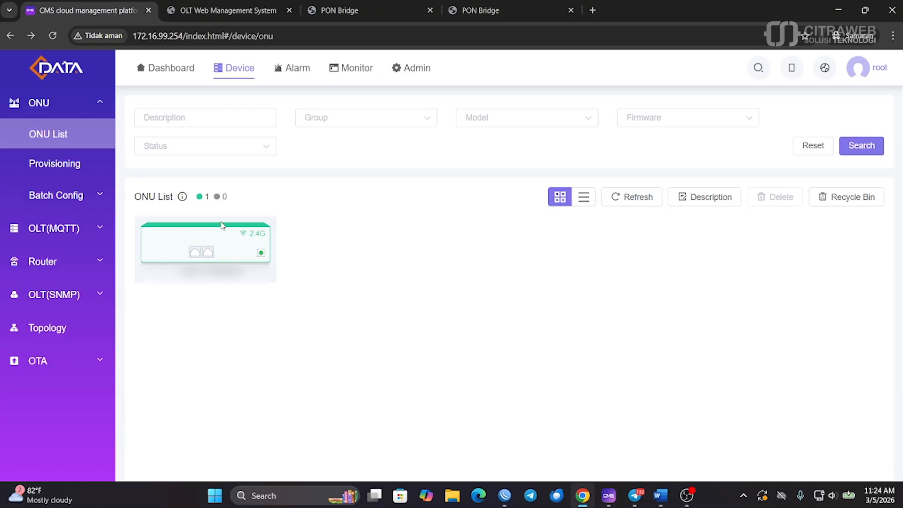
left_click(189, 239)
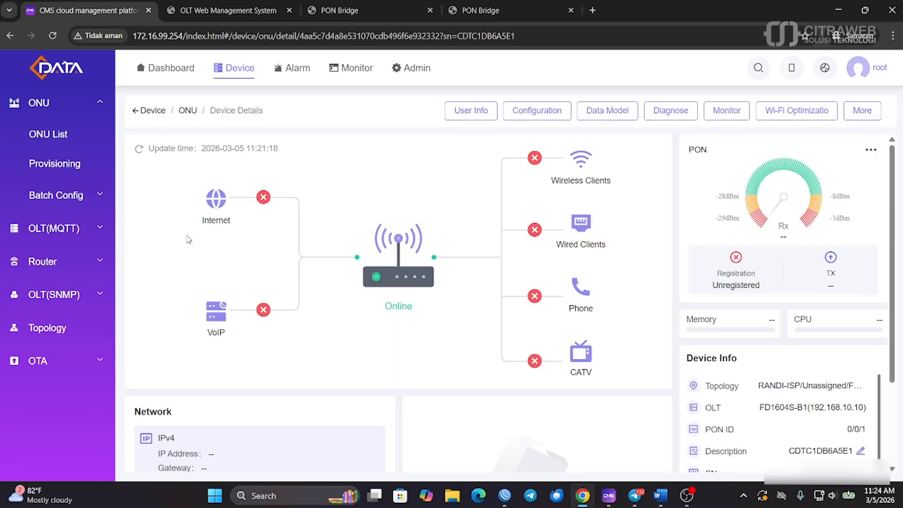
Check the ONU's current Wi-Fi name on its Device Details page
scroll(437, 223, "down", 3)
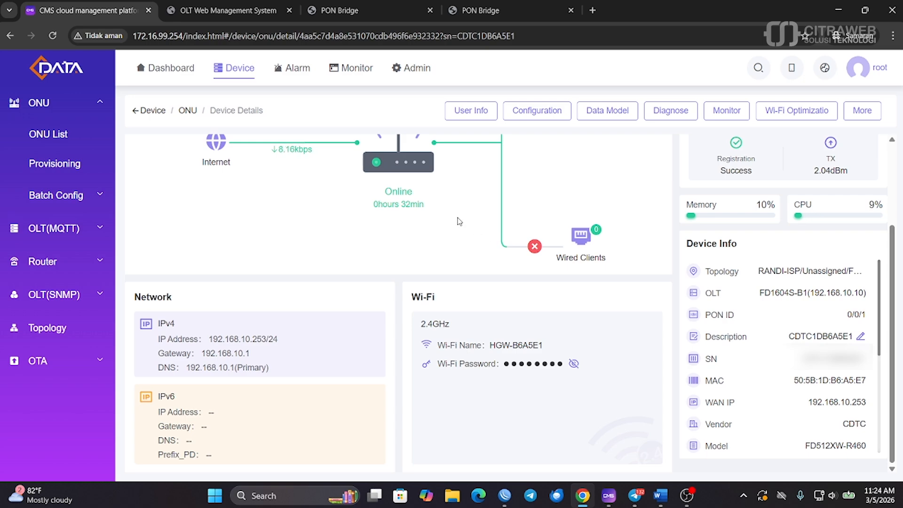
left_click_drag(496, 345, 533, 344)
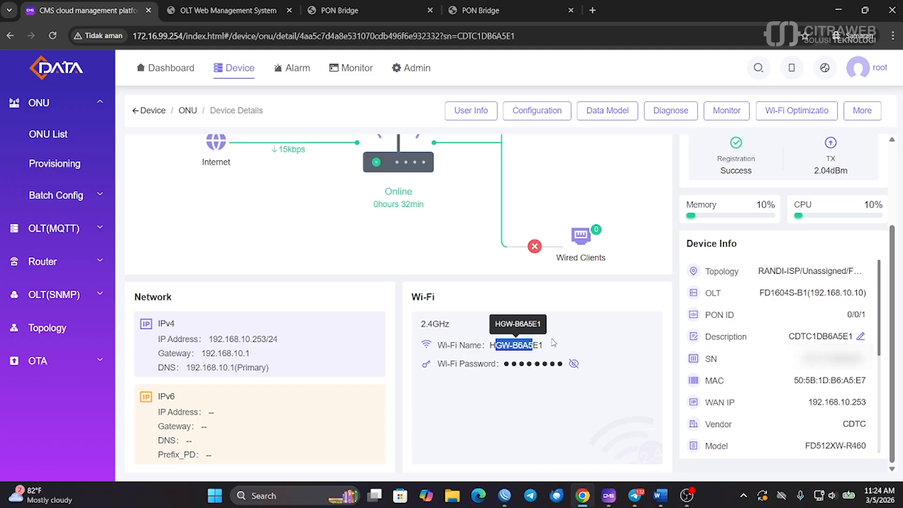
scroll(733, 254, "up", 3)
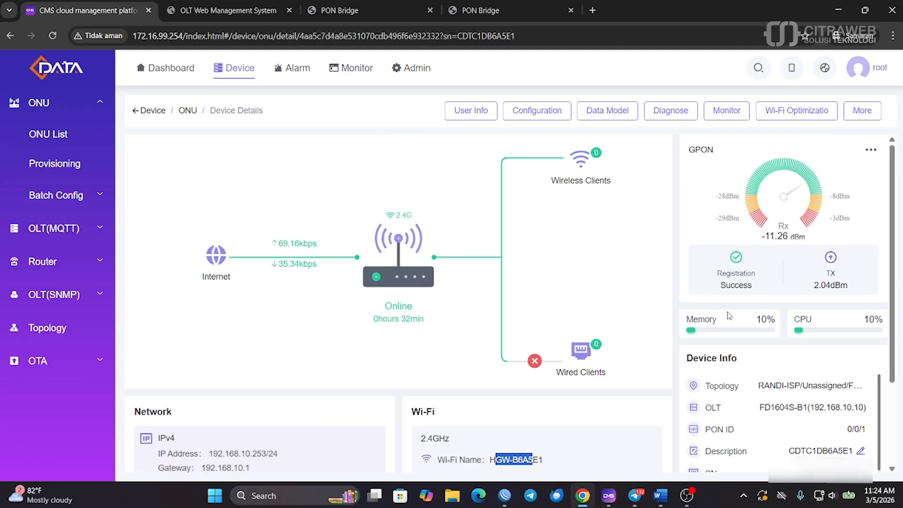
left_click(776, 233)
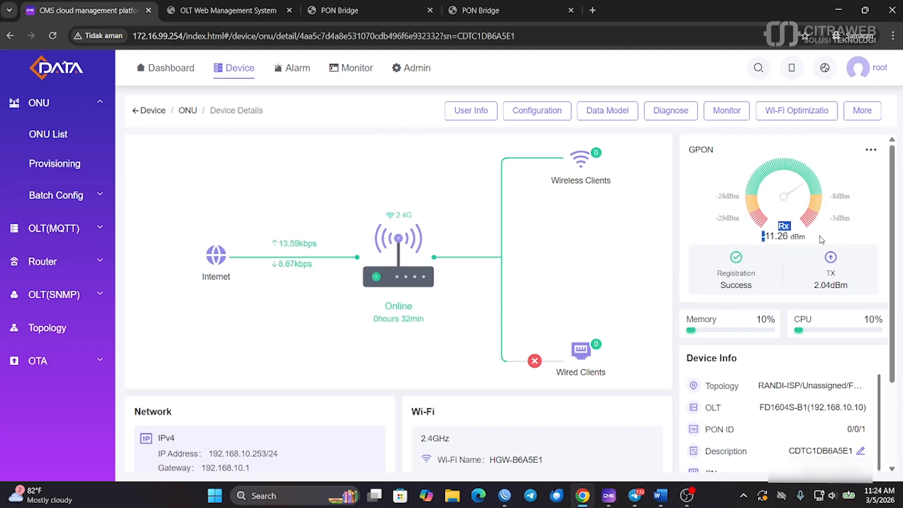
Review the ONU's LAN and Wi-Fi configuration tabs, then view the Real-time Alarm list
left_click(544, 113)
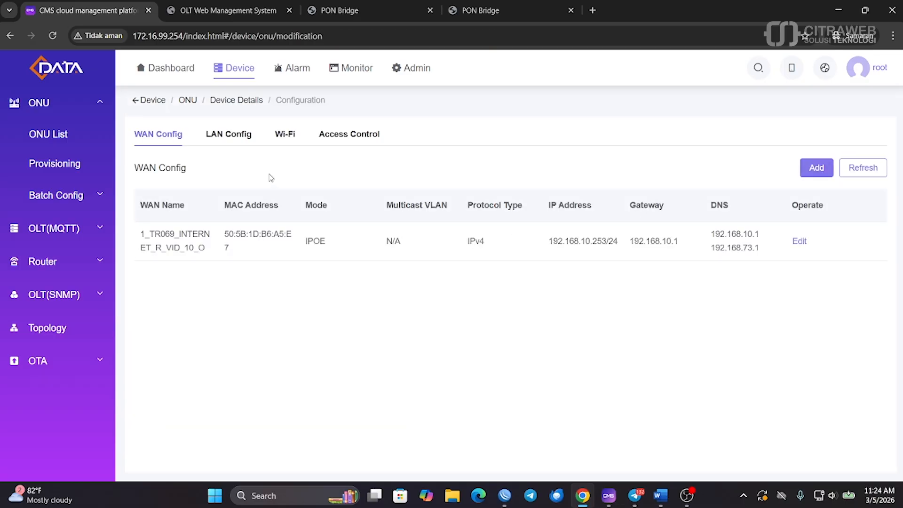
left_click(238, 138)
left_click(284, 135)
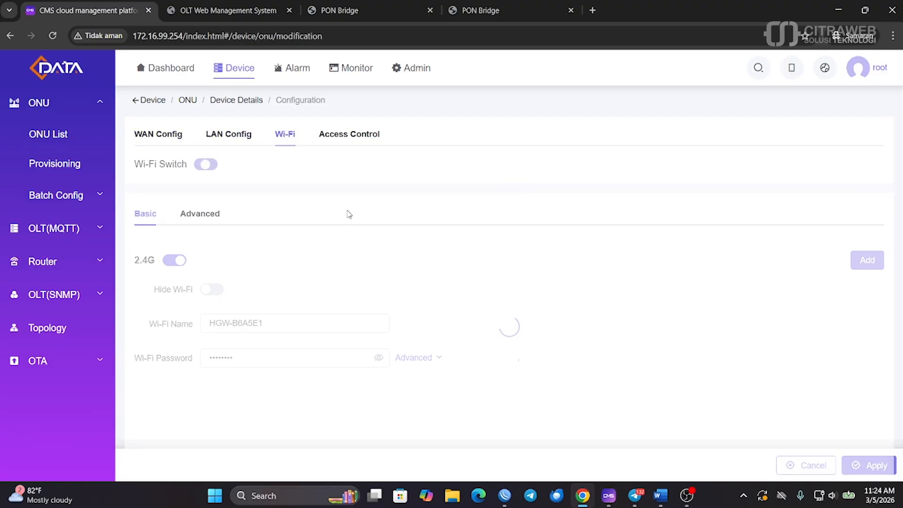
scroll(412, 227, "down", 2)
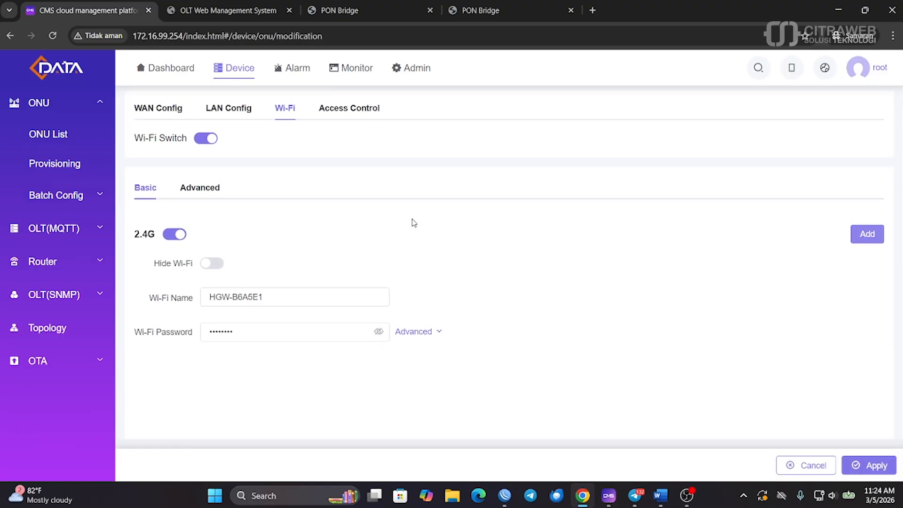
scroll(413, 222, "up", 2)
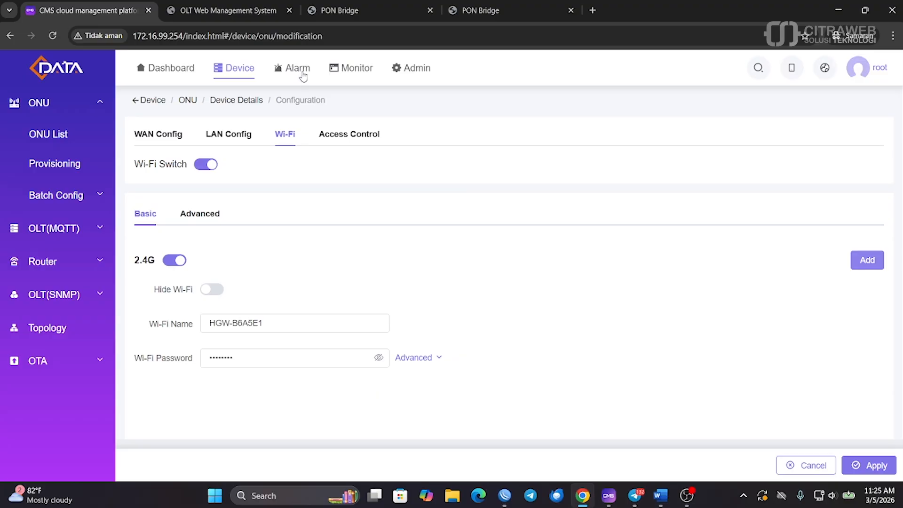
left_click(298, 68)
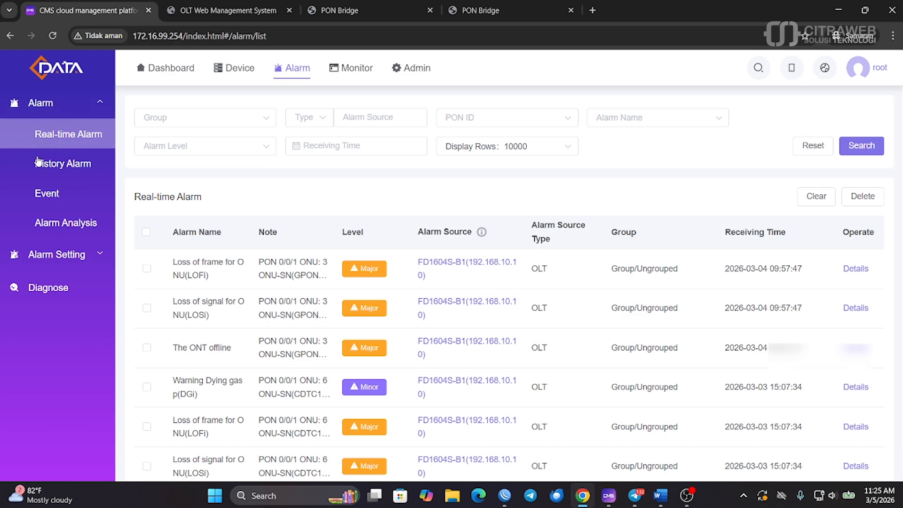
Return via Dashboard and ONU List to the ONU's Configuration page showing WAN 1_TR069_INTERNET_R_VID_10
scroll(329, 223, "down", 2)
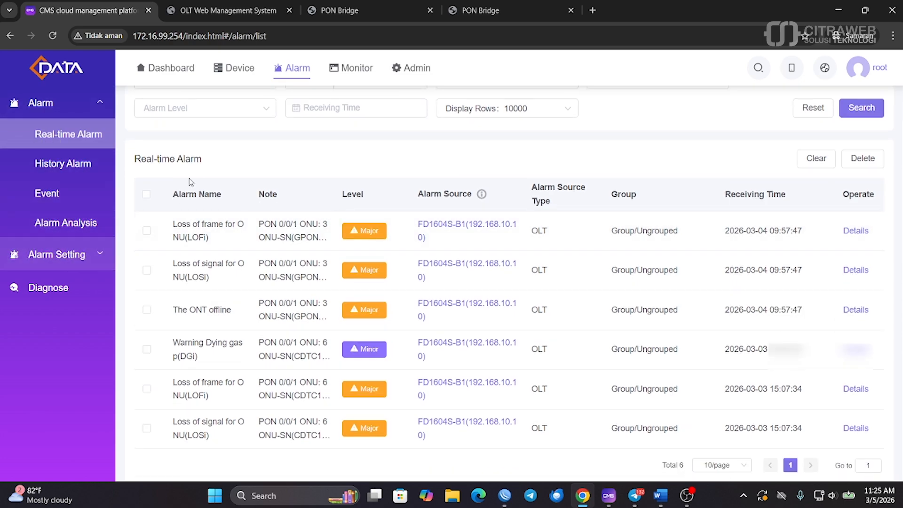
left_click(176, 71)
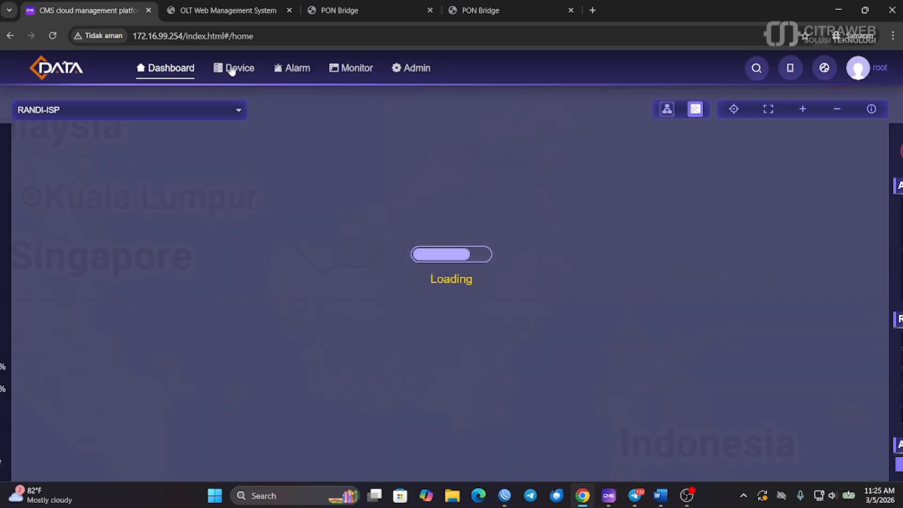
left_click(232, 71)
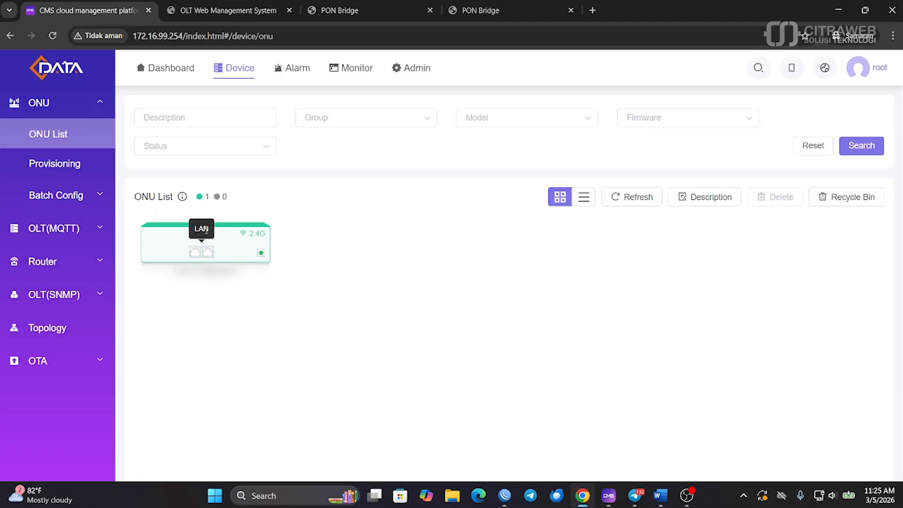
mouse_move(223, 236)
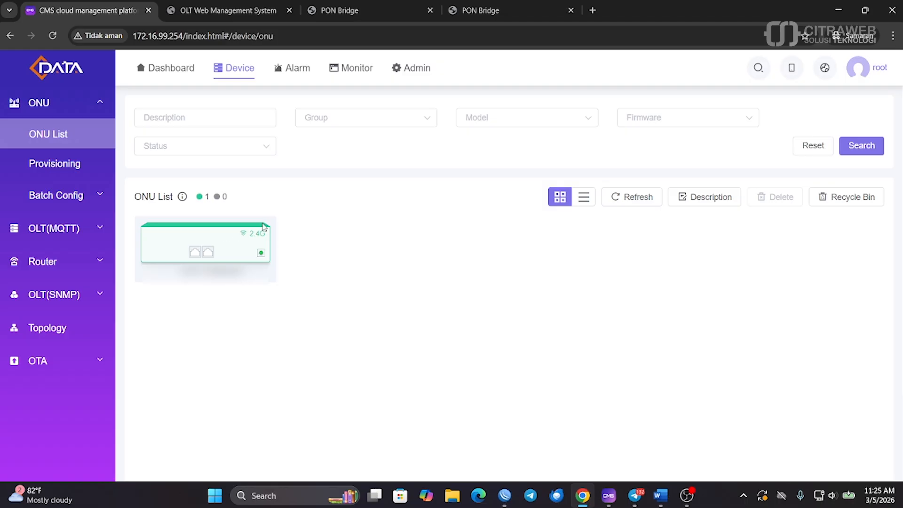
left_click(217, 237)
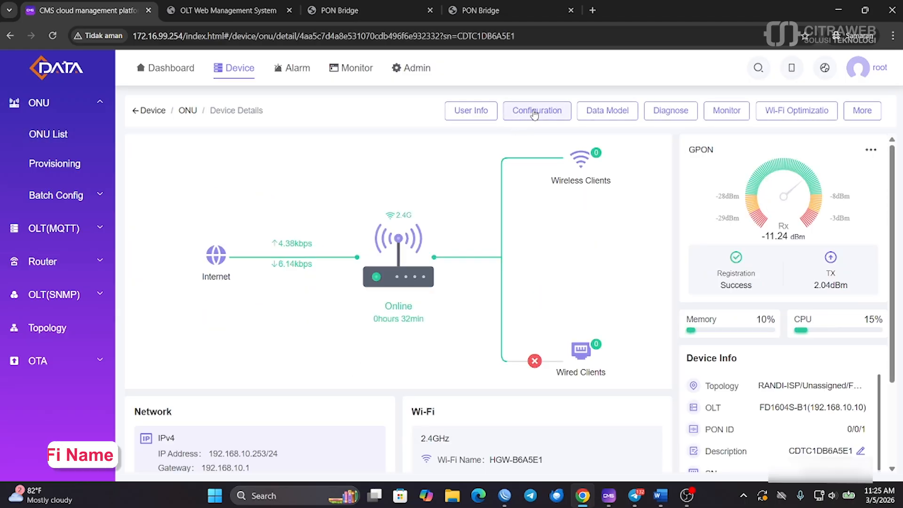
left_click(540, 114)
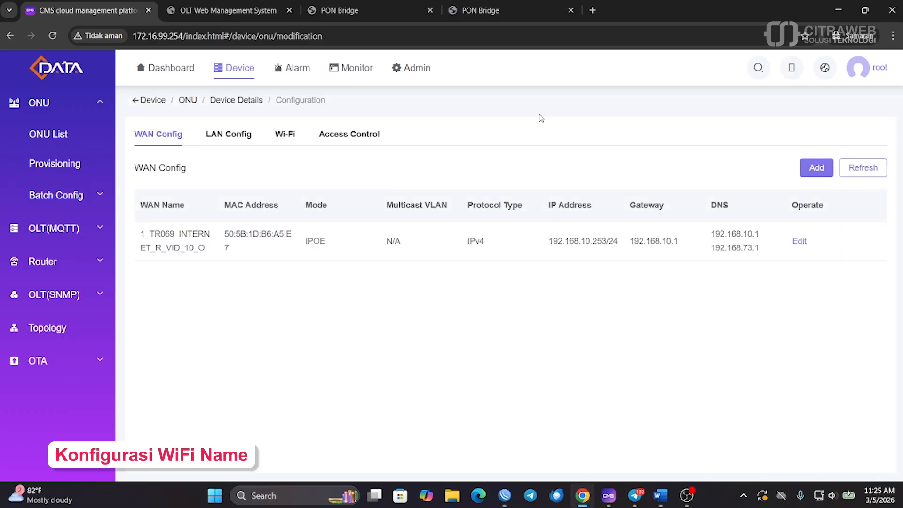
Change the ONU's 2.4G Wi-Fi name to coba-coba-cms, apply it, and go back to the ONU list
left_click(283, 134)
scroll(485, 217, "down", 1)
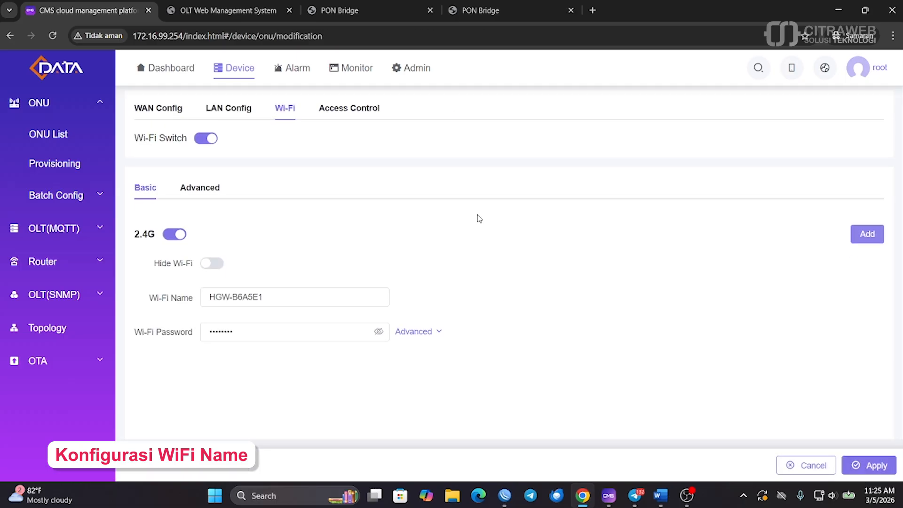
left_click(279, 296)
key("ctrl+a")
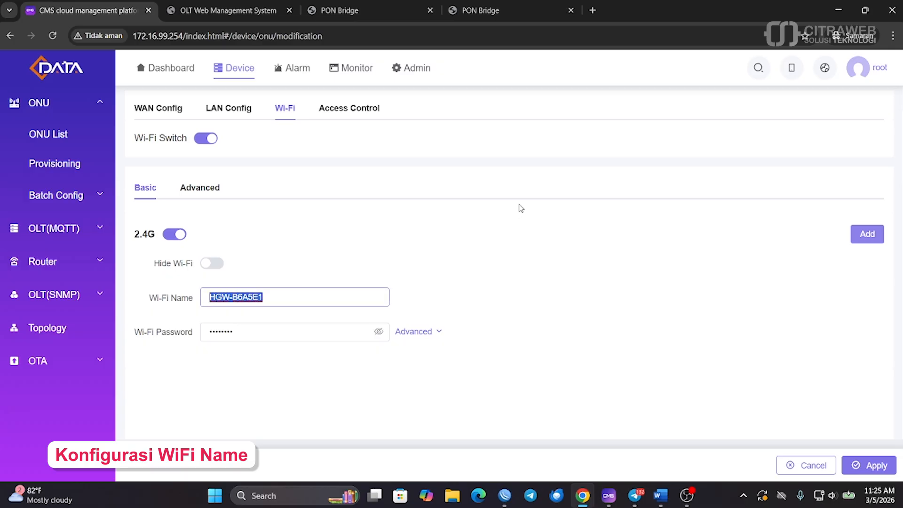
type("coba-coba-cms")
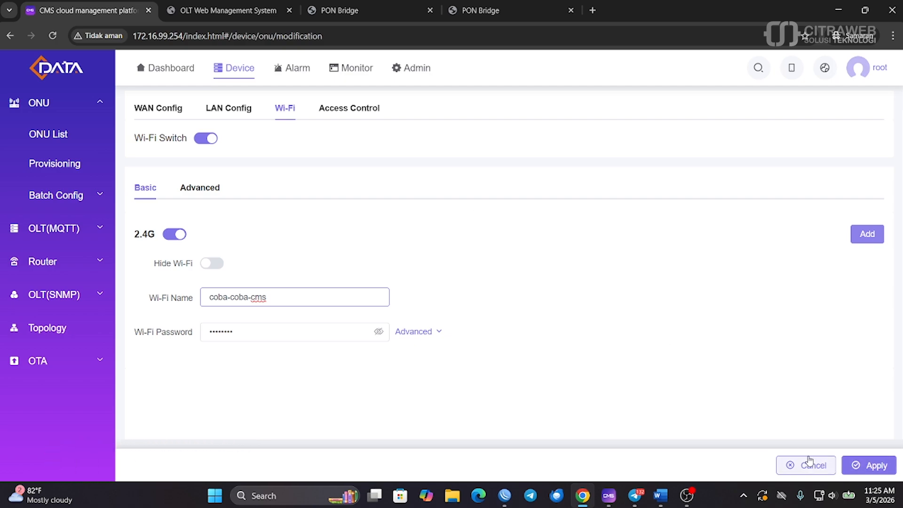
left_click(870, 465)
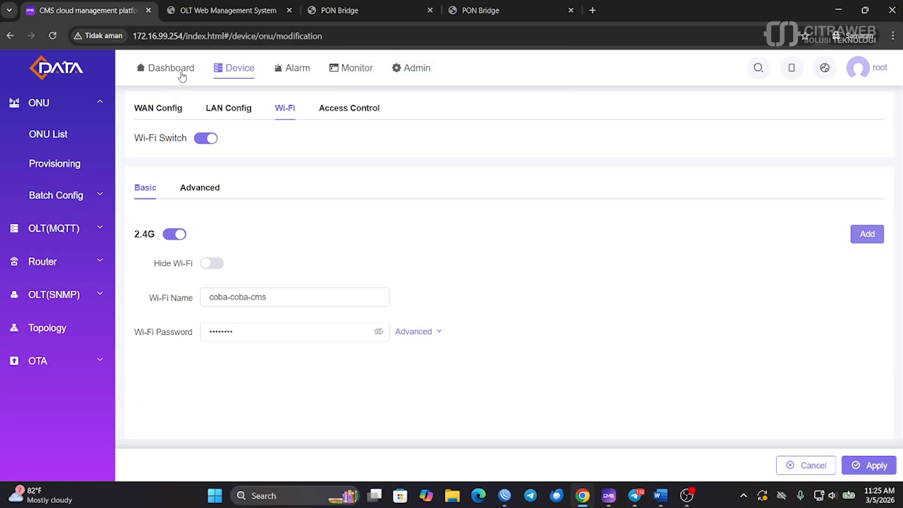
left_click(60, 136)
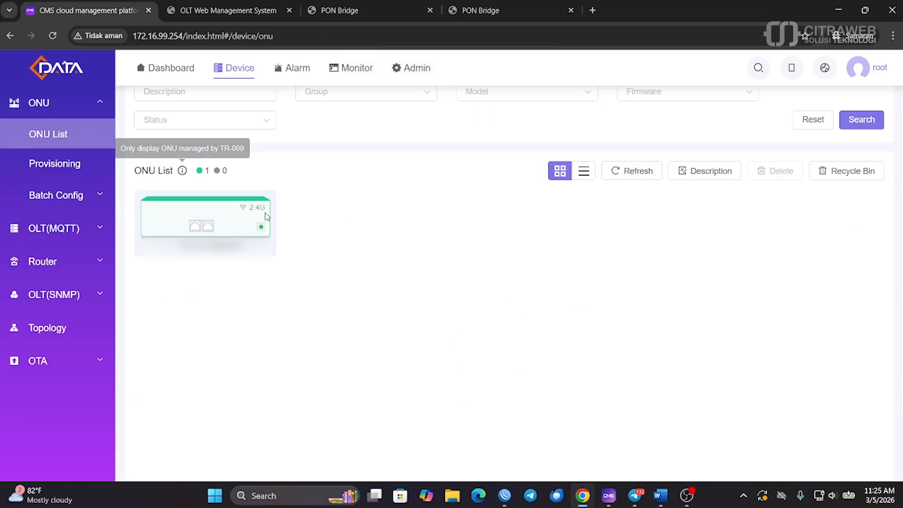
Verify the ONU's 2.4G Wi-Fi name reads coba-coba-cms, reload the page, and open Windows quick settings
left_click(173, 207)
scroll(472, 264, "down", 2)
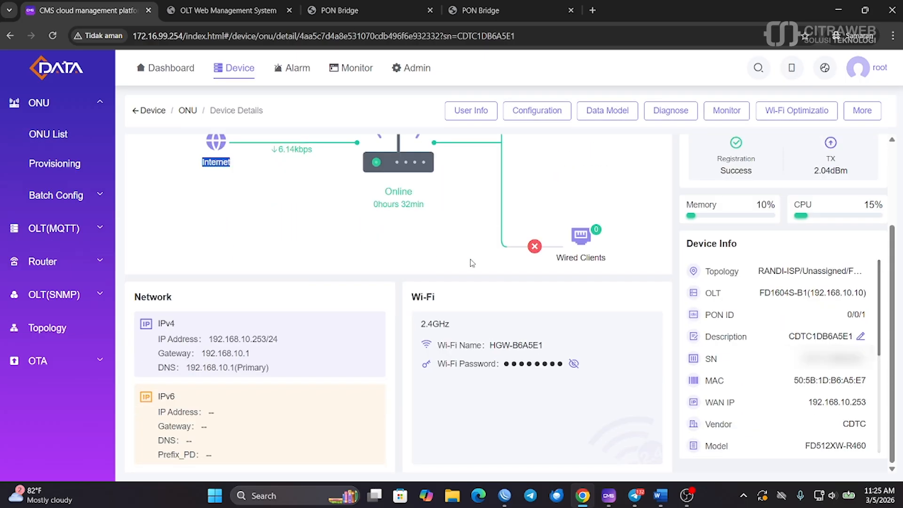
left_click(537, 112)
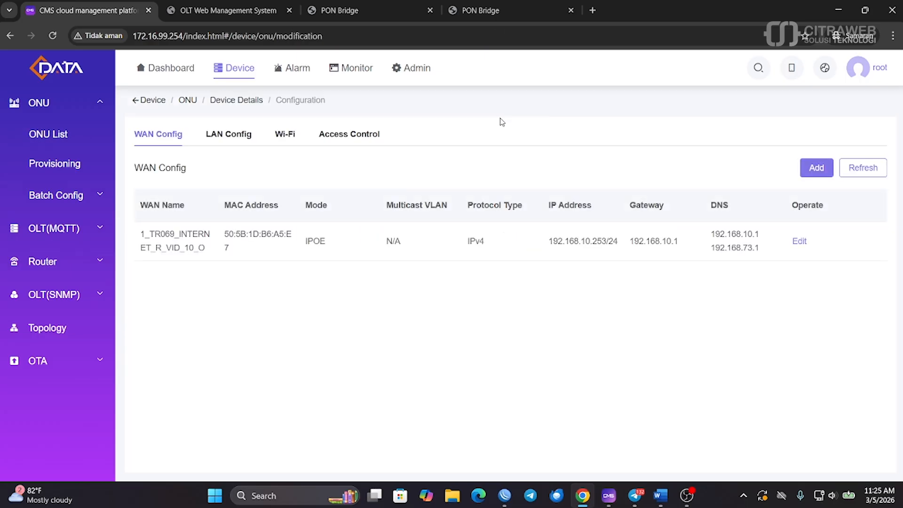
left_click(286, 135)
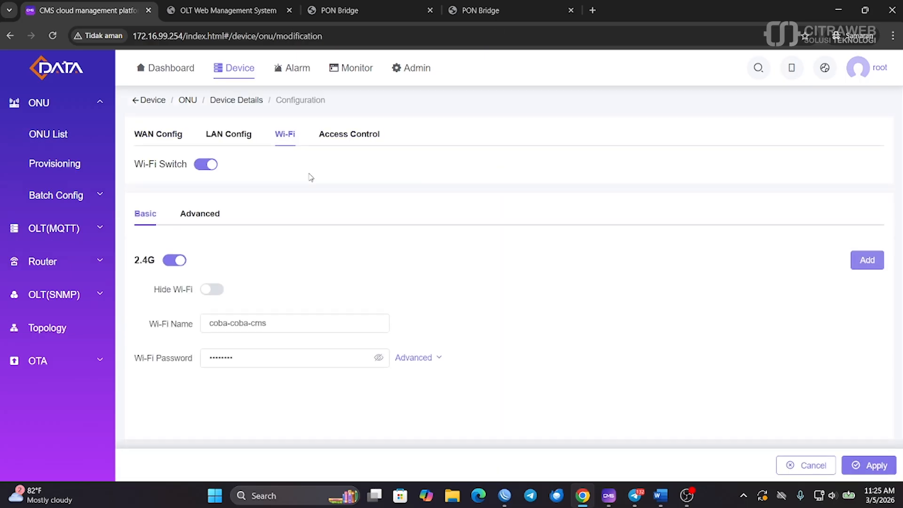
left_click_drag(284, 324, 192, 325)
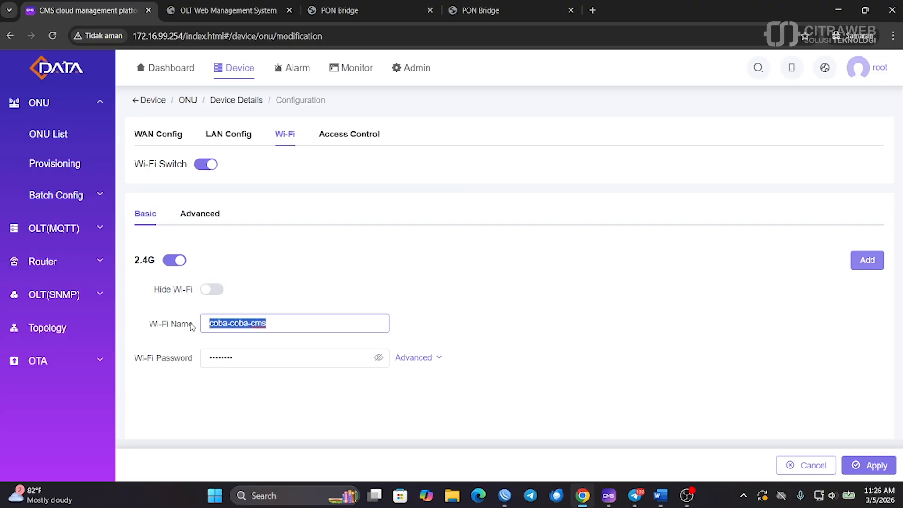
left_click(283, 287)
left_click(51, 36)
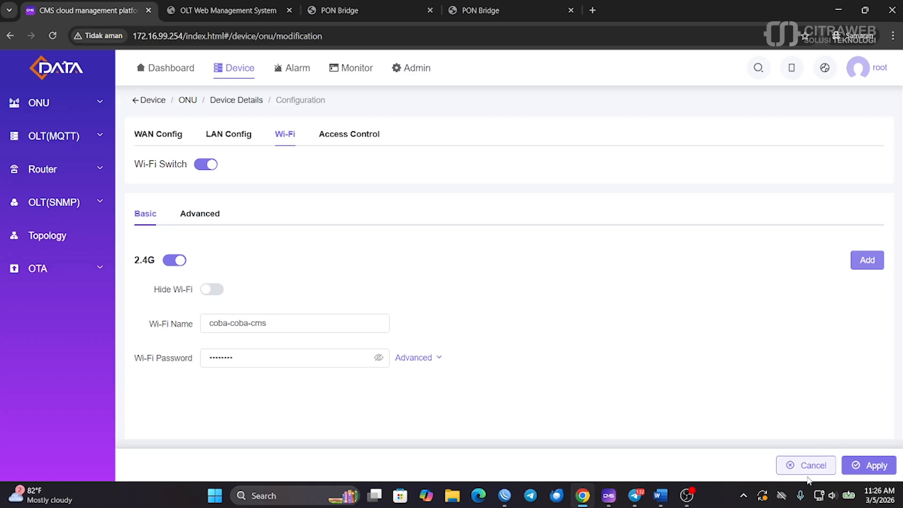
left_click(820, 497)
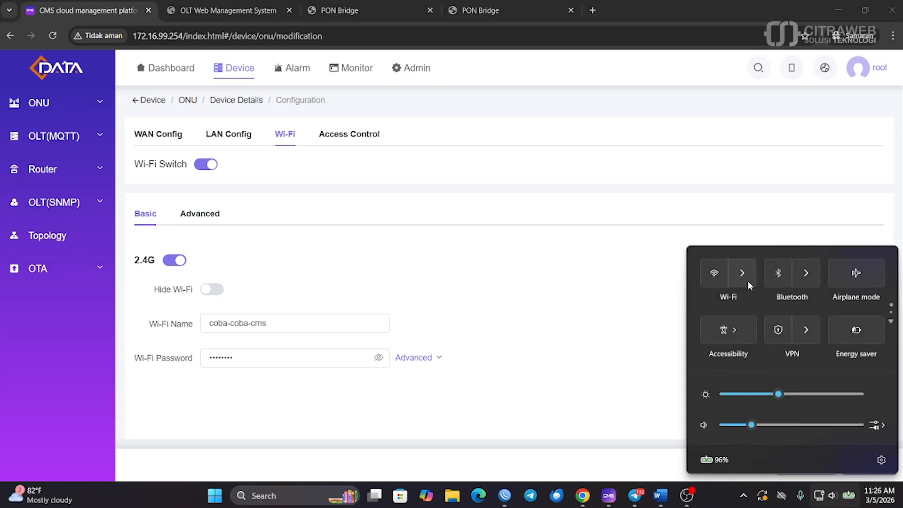
Turn Wi-Fi on, confirm coba-coba-cms appears among available networks, and close the panel
left_click(747, 280)
left_click(875, 253)
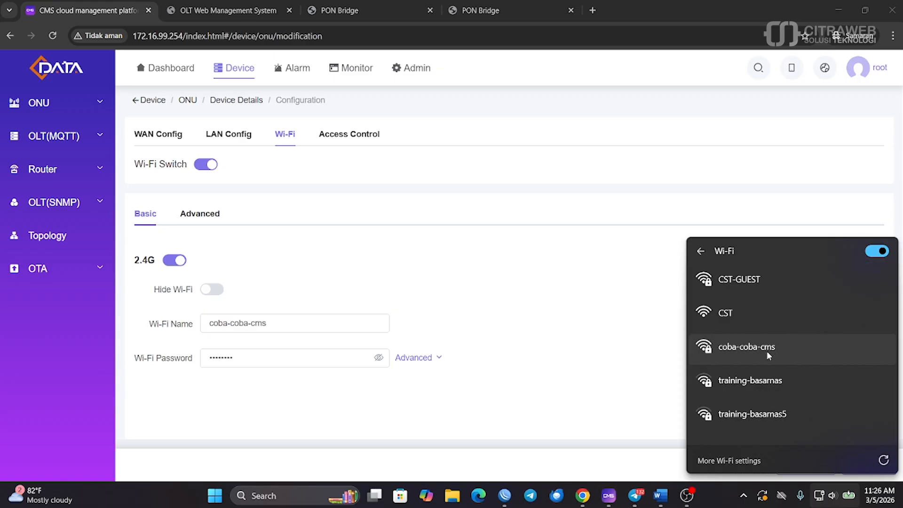
left_click(630, 273)
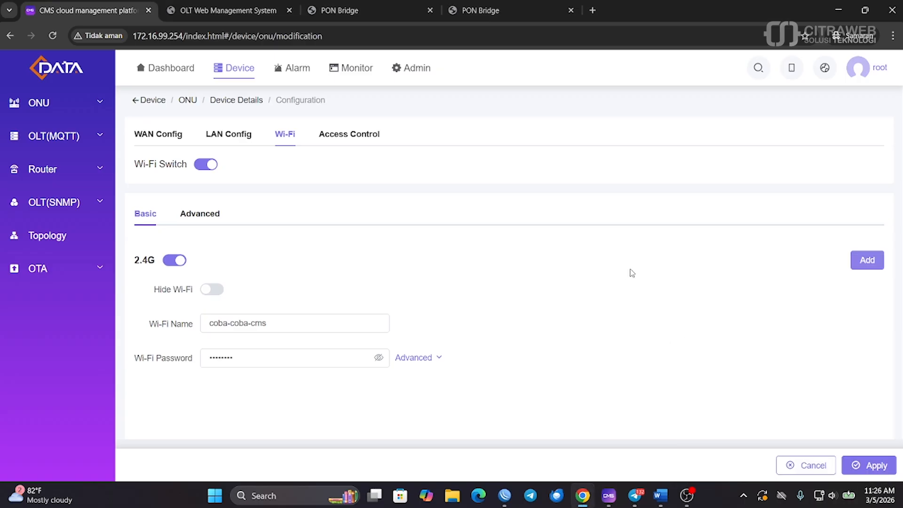